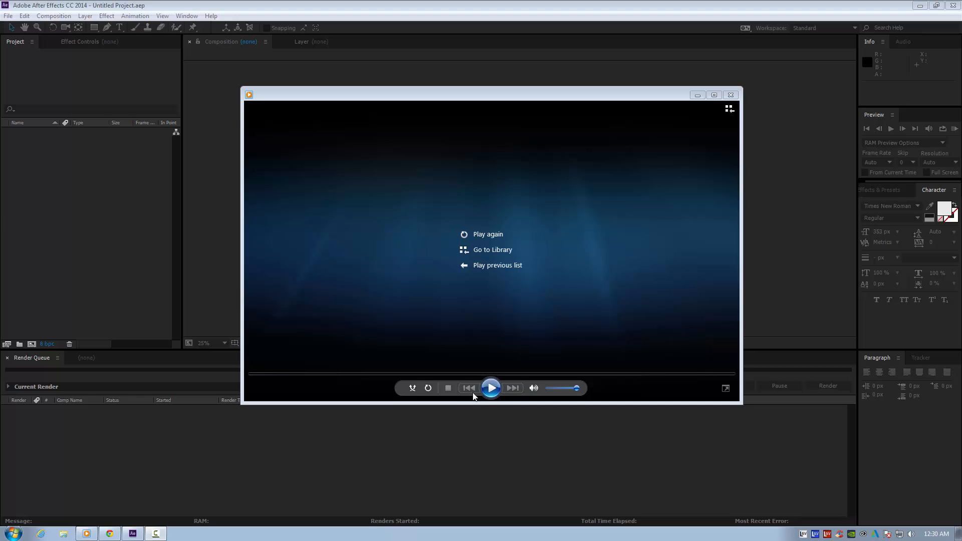
Play the video once more in the media player and close the player.
left_click(490, 389)
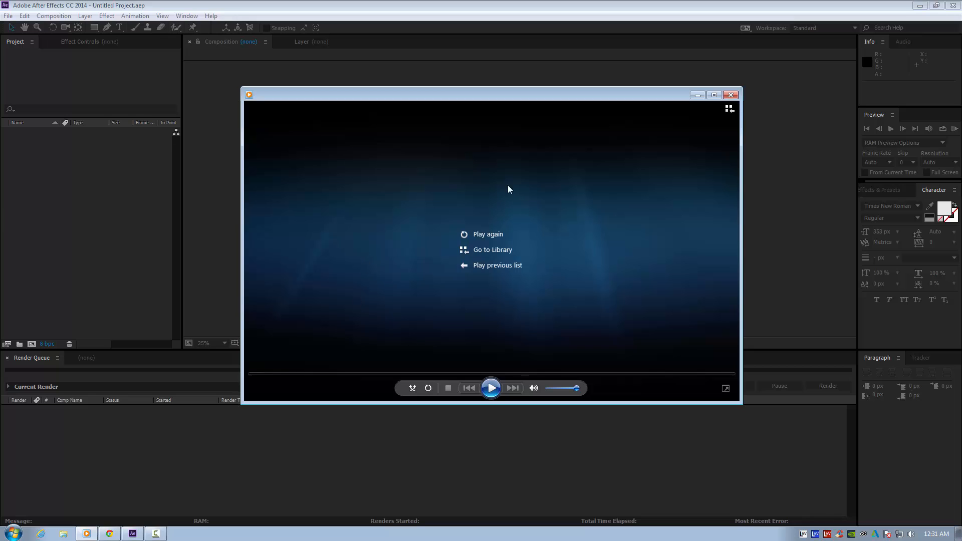
left_click(730, 96)
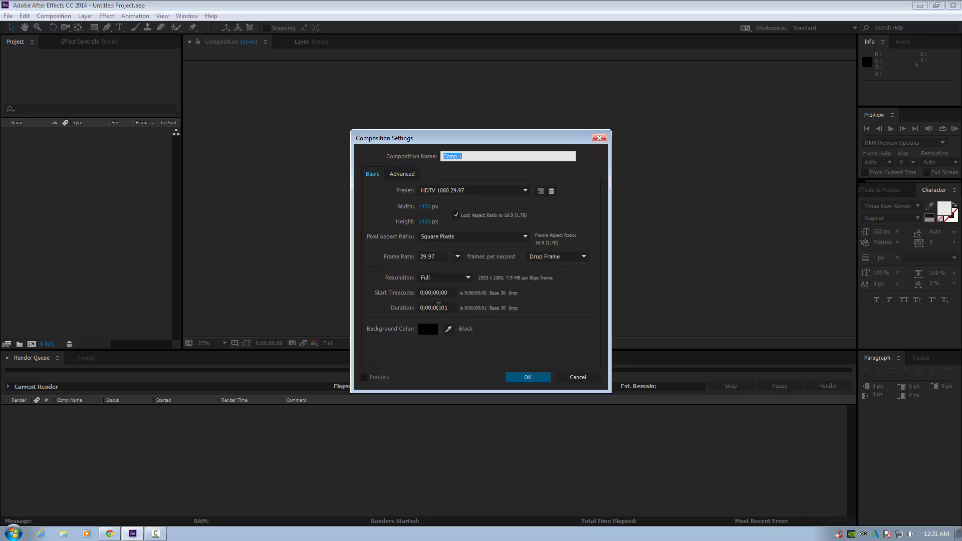
Create a composition with the HDTV 1080 29.97 preset and a duration of 0;00;06;01.
left_click_drag(434, 307, 439, 307)
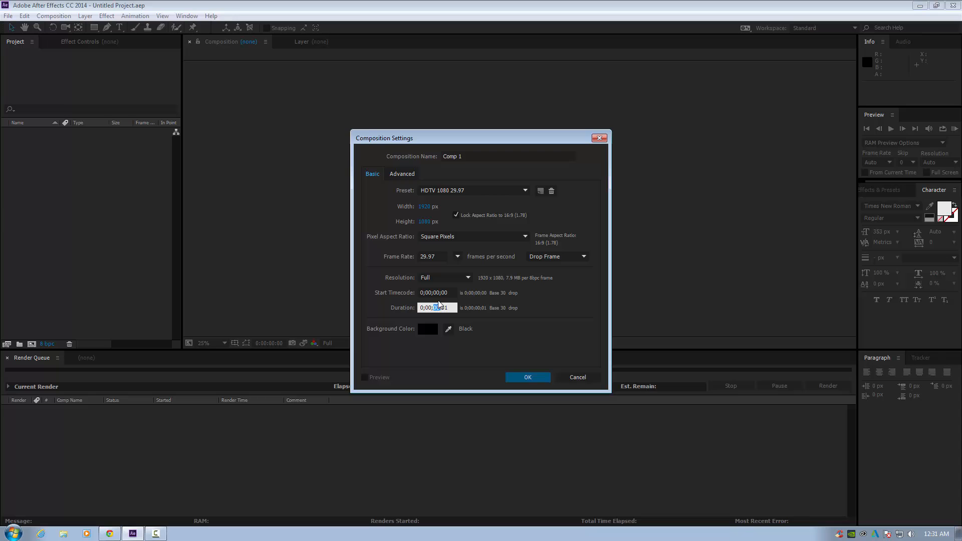
type("6")
key("Return")
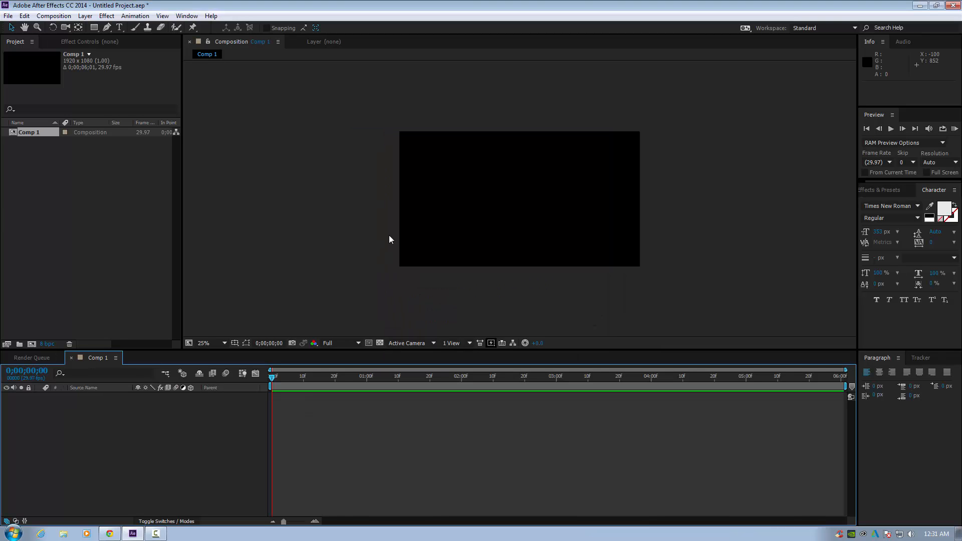
Import the FILE0017 video from the desktop and create a new composition from it.
left_click(8, 16)
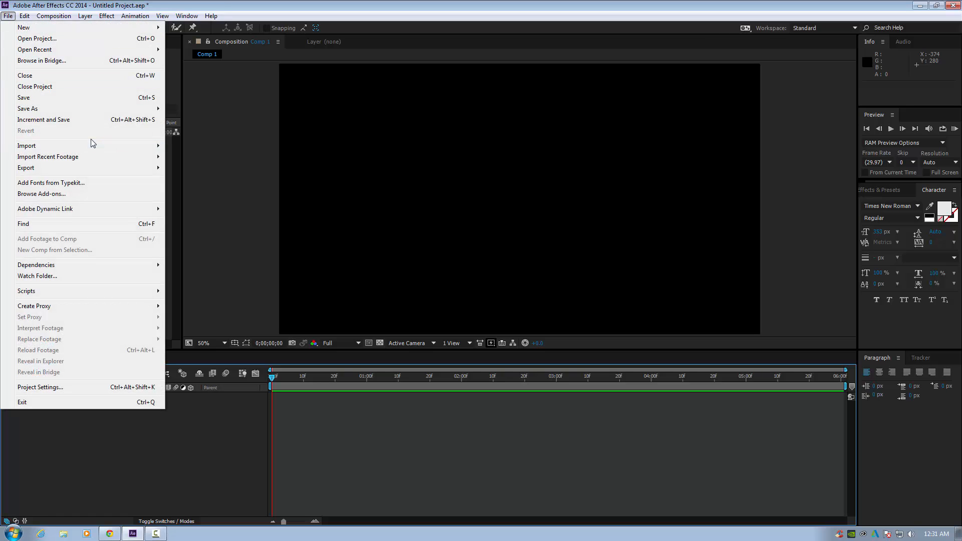
mouse_move(98, 148)
left_click(185, 146)
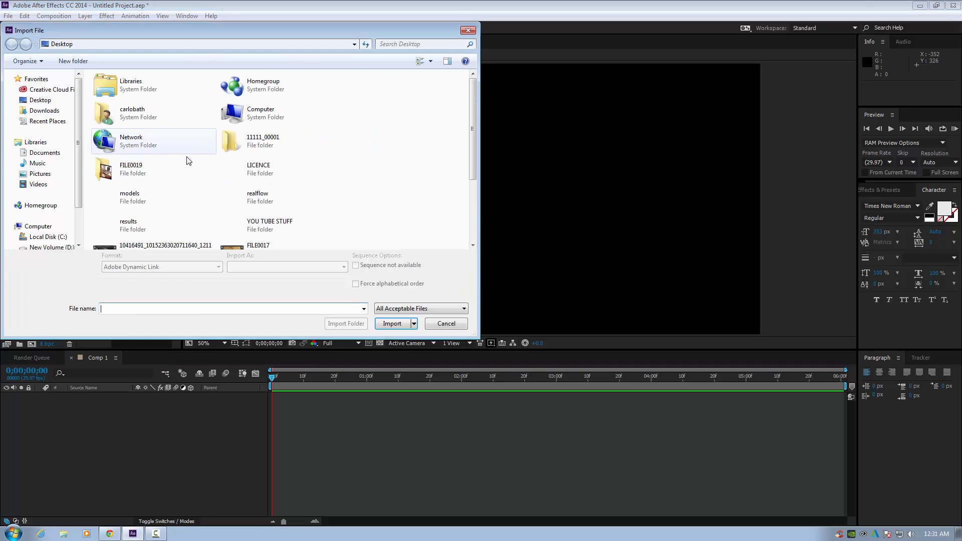
left_click_drag(473, 160, 469, 190)
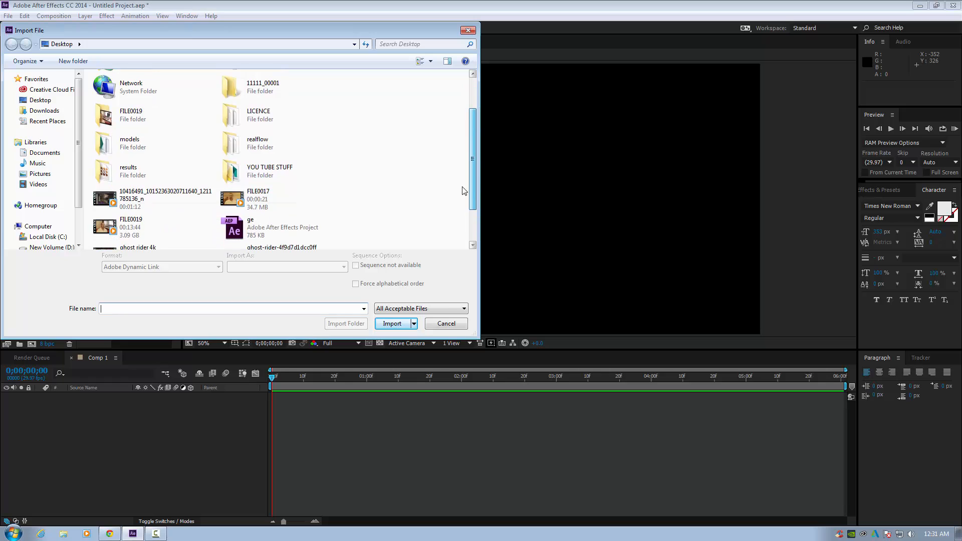
double_click(282, 210)
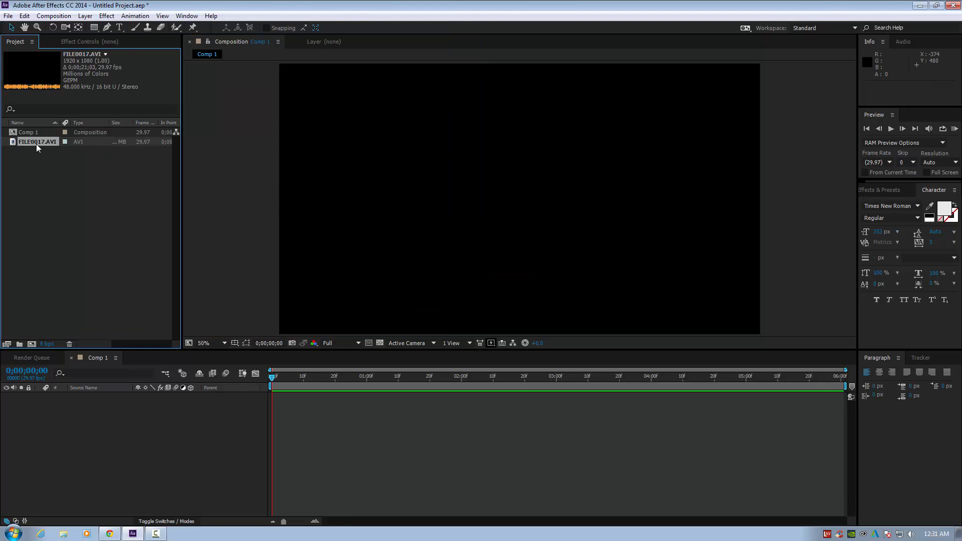
left_click_drag(34, 142, 31, 342)
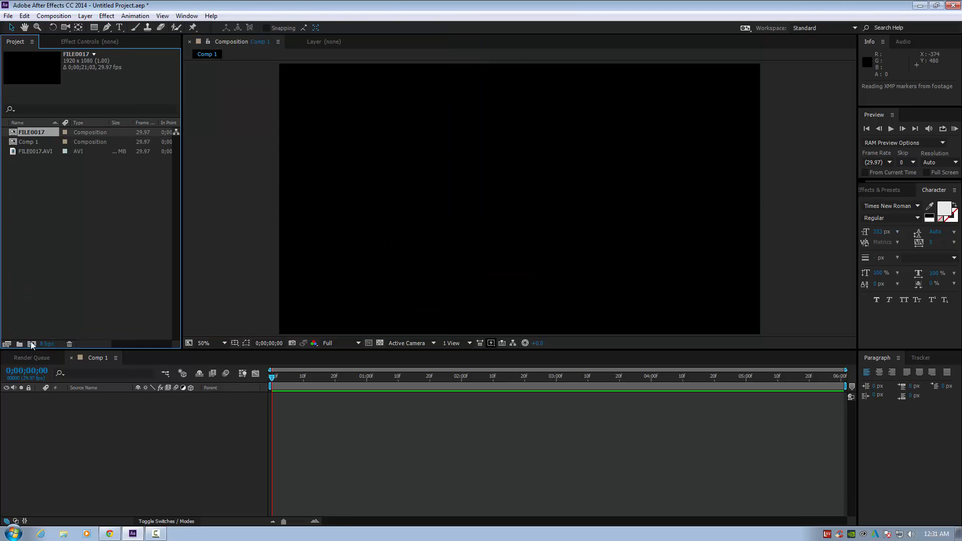
Set the work area from 0;00;02;23 to 0;00;05;26, trim the composition to it and return to its first frame.
left_click_drag(271, 377, 346, 379)
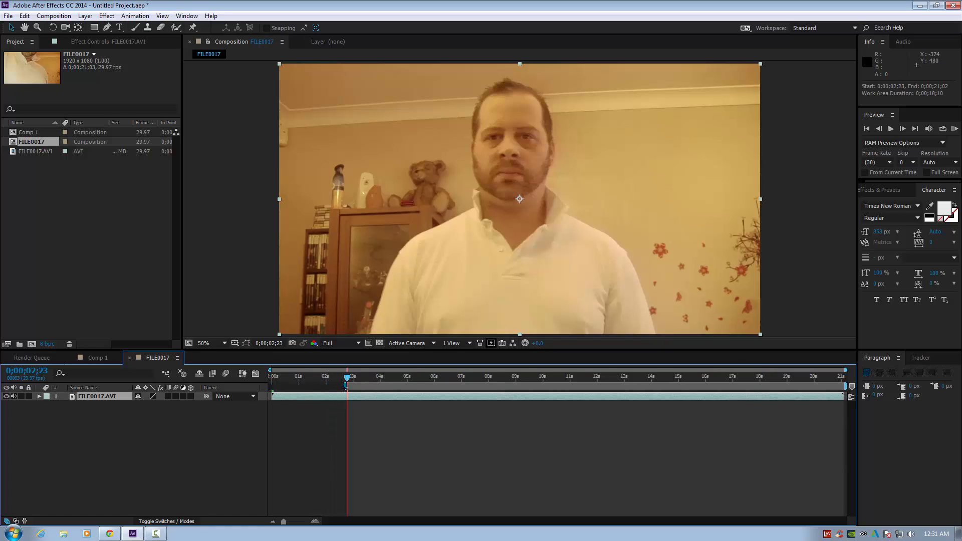
left_click_drag(349, 379, 432, 383)
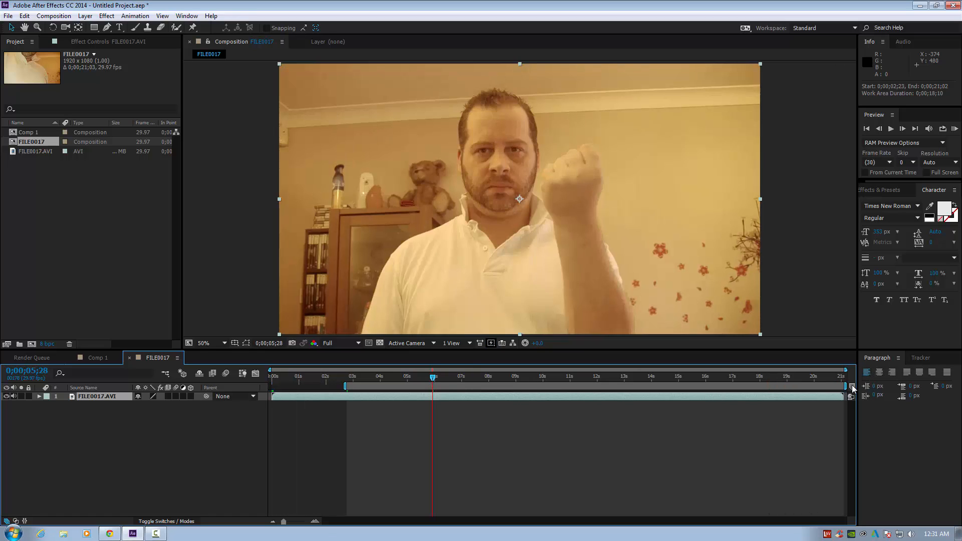
left_click_drag(846, 387, 738, 385)
left_click_drag(656, 382, 433, 386)
right_click(396, 386)
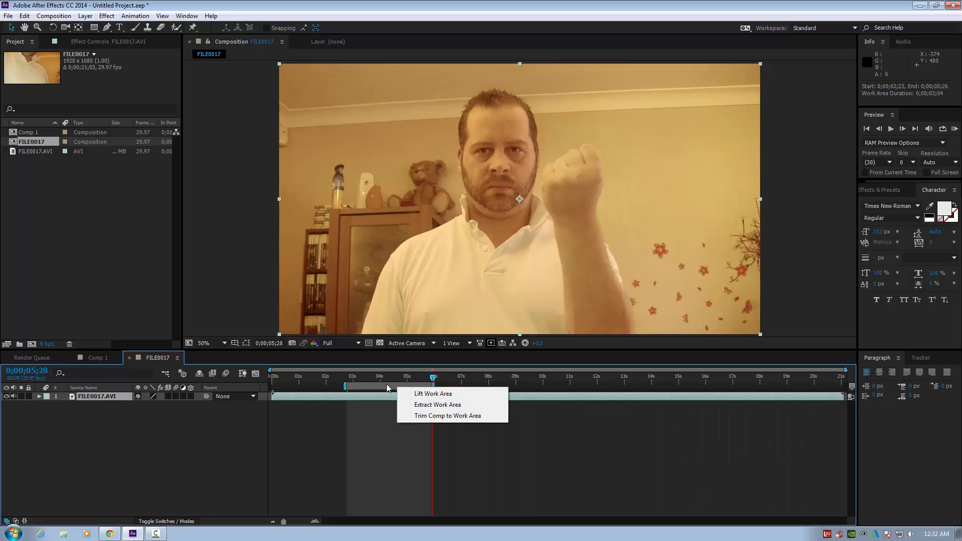
left_click(429, 415)
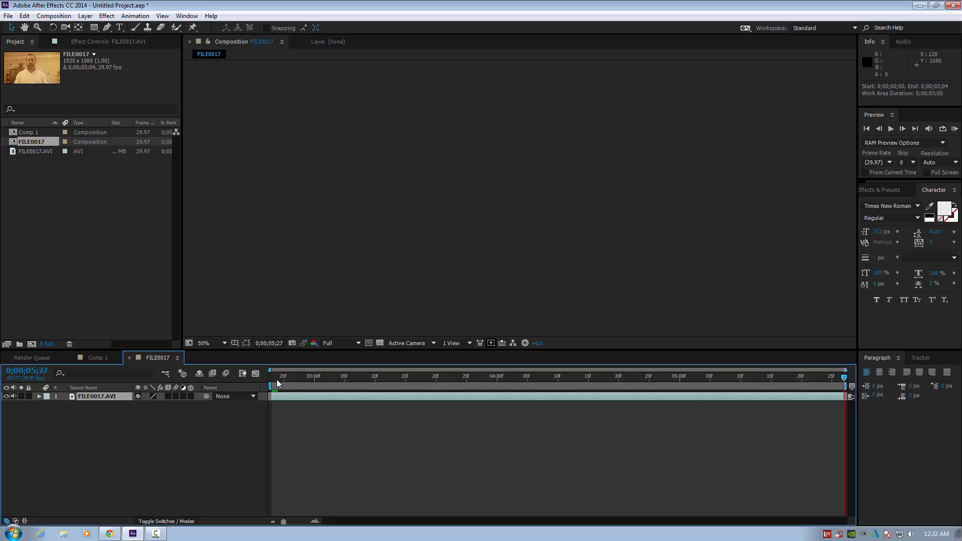
mouse_move(277, 380)
left_mouse_down()
mouse_move(286, 369)
mouse_move(265, 367)
left_mouse_up()
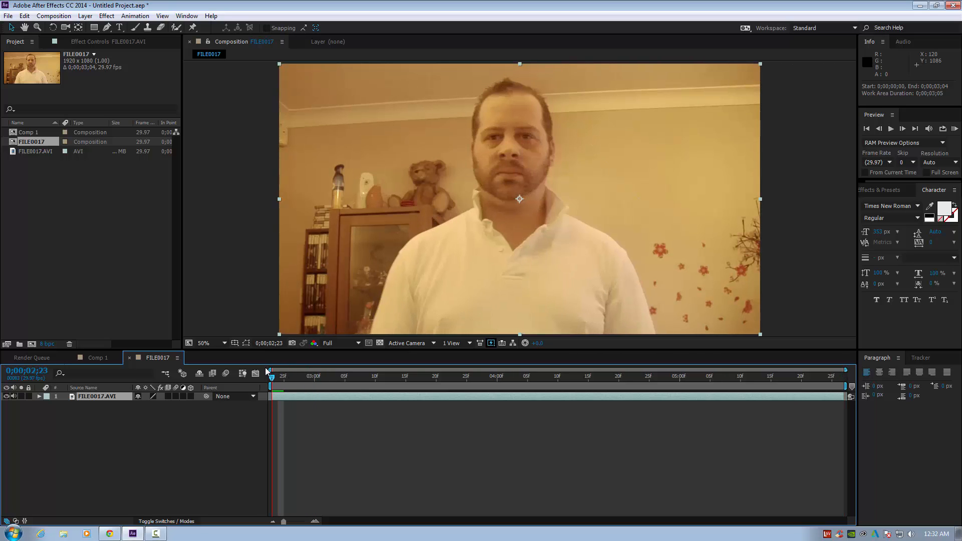
left_click(349, 341)
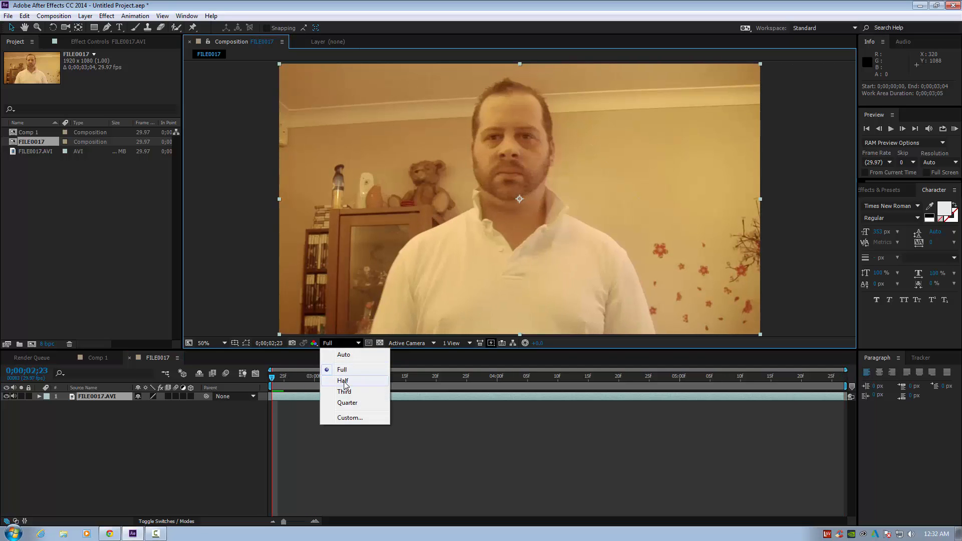
left_click(344, 381)
mouse_move(272, 377)
left_mouse_down()
mouse_move(687, 386)
mouse_move(443, 392)
mouse_move(274, 381)
left_mouse_up()
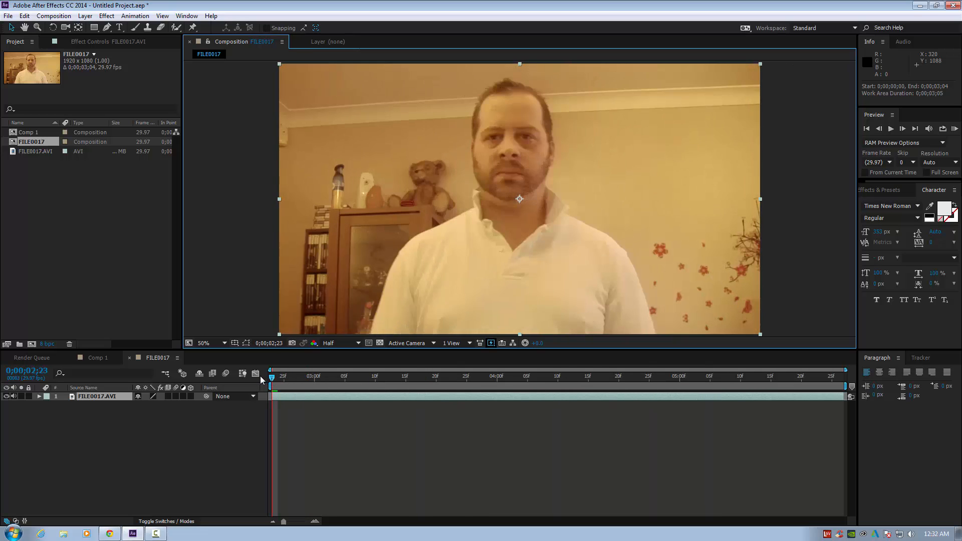
left_click(349, 347)
left_click(345, 371)
Draw a closed Pen tool mask around the man's head and neck, down to the point of his open collar.
left_click(107, 28)
left_click(471, 106)
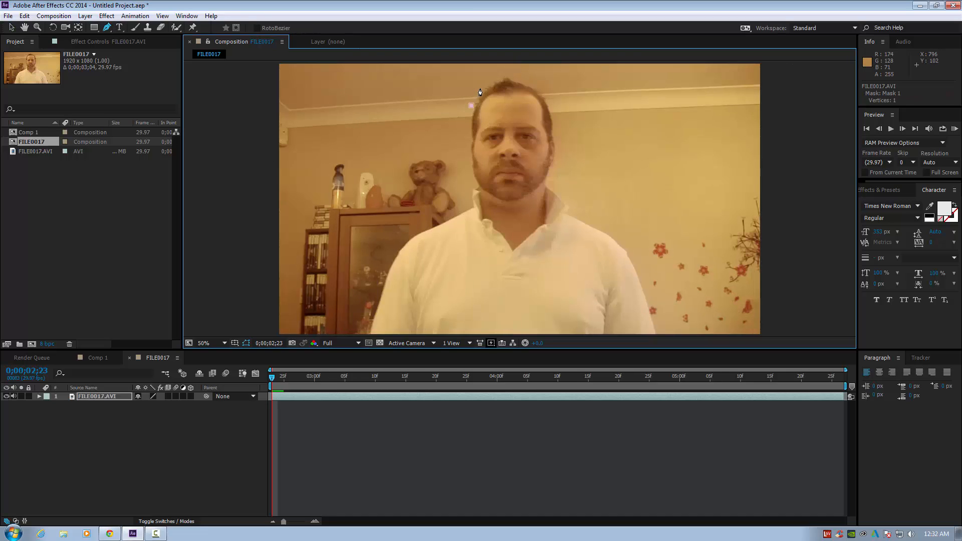
left_click(480, 88)
left_click(503, 78)
left_click(525, 82)
left_click(547, 99)
left_click(555, 124)
left_click(556, 154)
left_click_drag(543, 185, 546, 212)
left_click(544, 223)
left_click(532, 231)
left_click(511, 249)
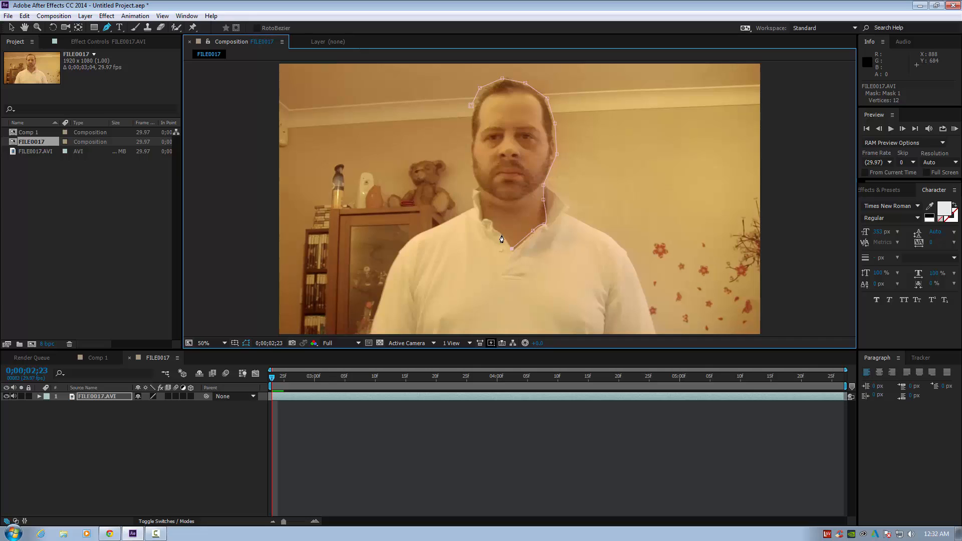
left_click(501, 234)
left_click(493, 226)
left_click(490, 221)
left_click(484, 219)
left_click(481, 207)
left_click(479, 191)
left_click(477, 181)
left_click(471, 163)
left_click(471, 144)
left_click(470, 127)
left_click(471, 107)
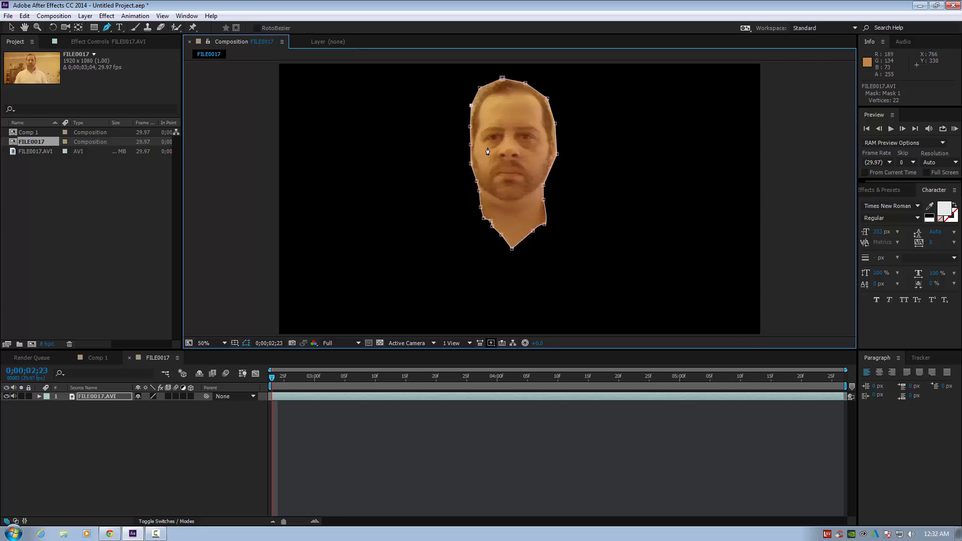
Invert Mask 1 on the FILE0017.AVI layer so it cuts the head out of the footage.
left_click(36, 394)
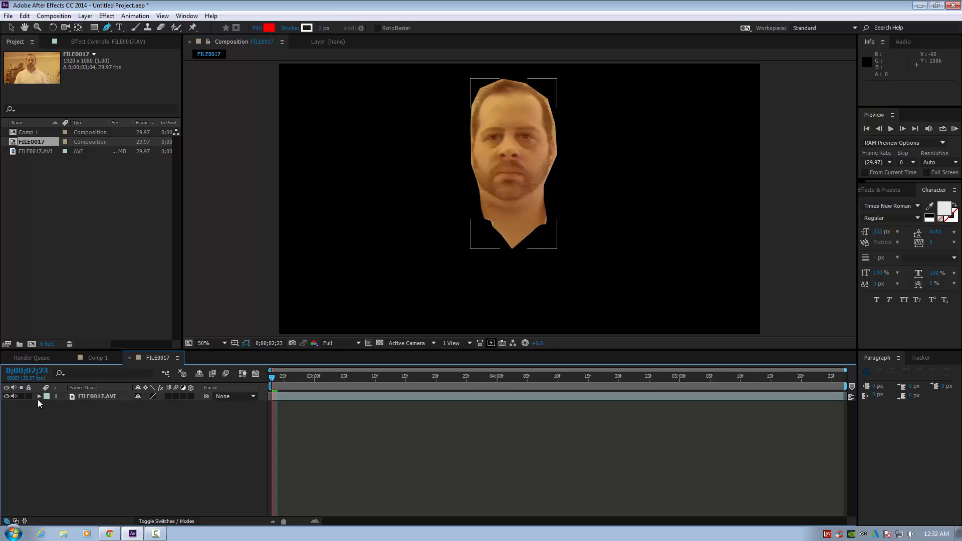
left_click(39, 397)
left_click(48, 405)
left_click(172, 414)
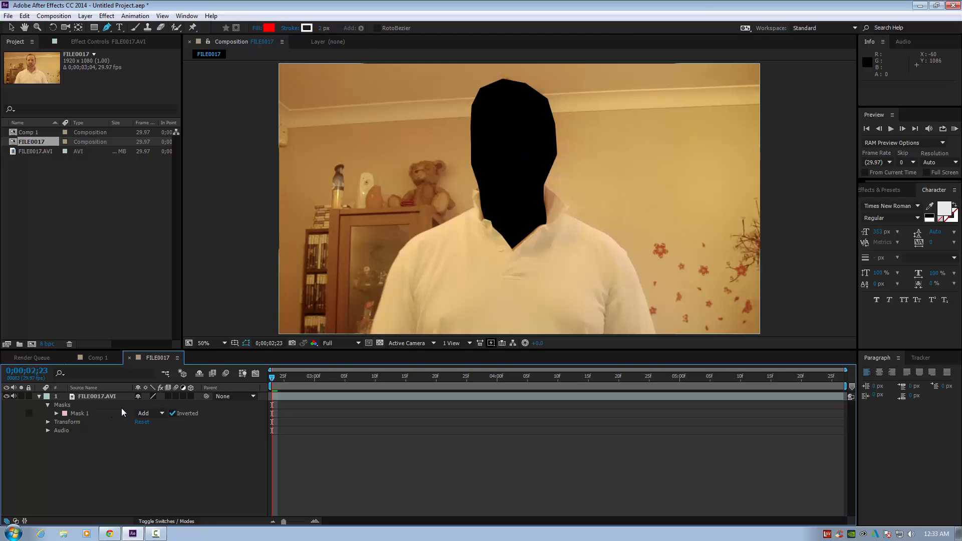
Set the feather of Mask 1 to 68 pixels and hide the mask outlines in the viewer.
key("f")
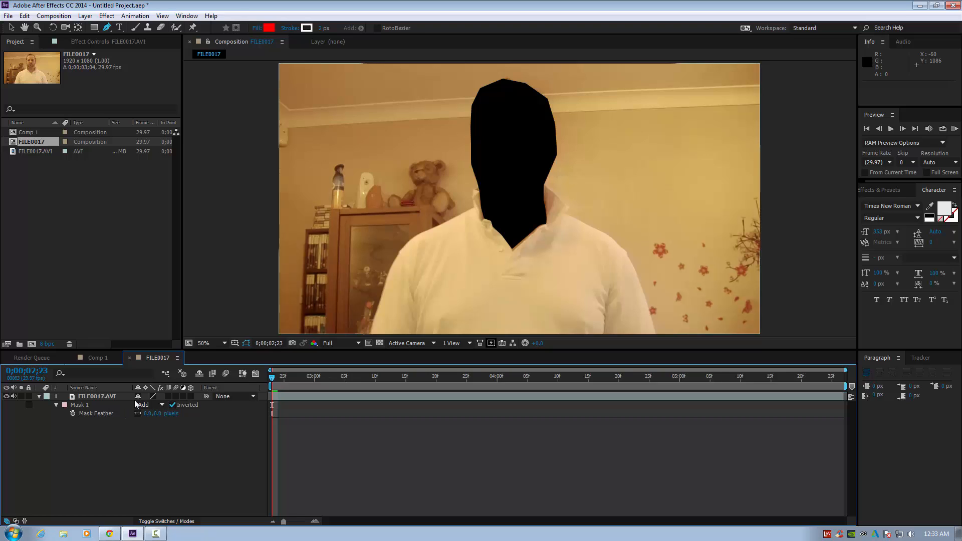
left_click_drag(167, 413, 192, 413)
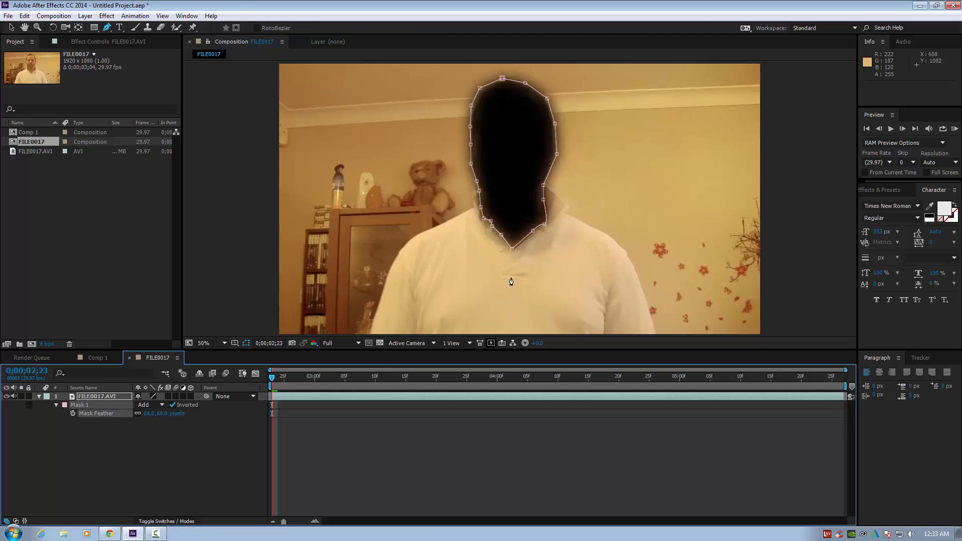
left_click(245, 343)
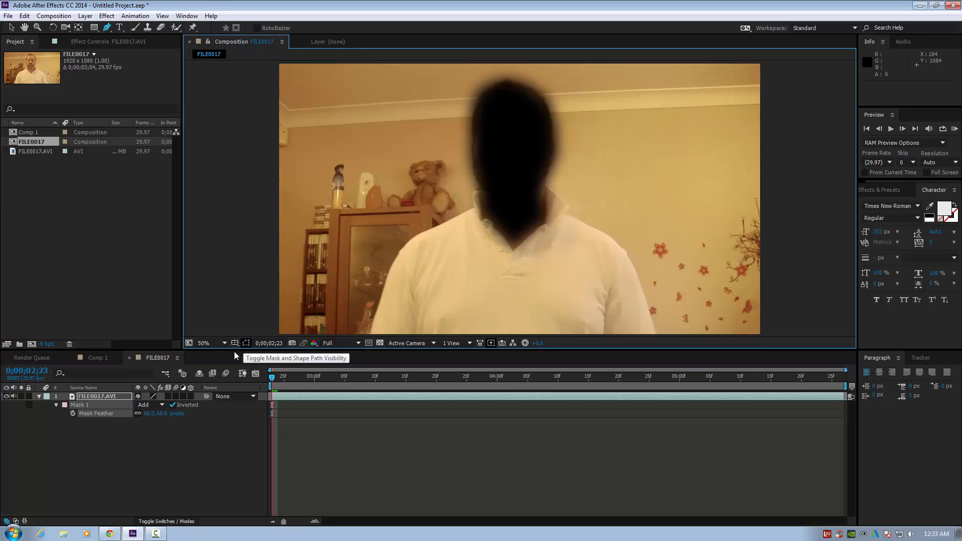
Track Mask 1 forward through the clip with the Position, Scale & Rotation method.
left_click(55, 405)
right_click(76, 403)
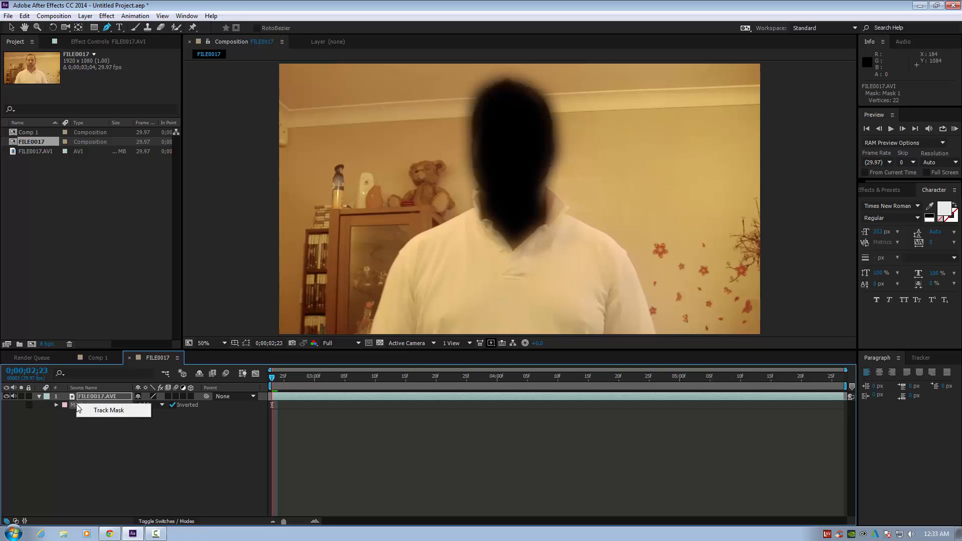
left_click(88, 411)
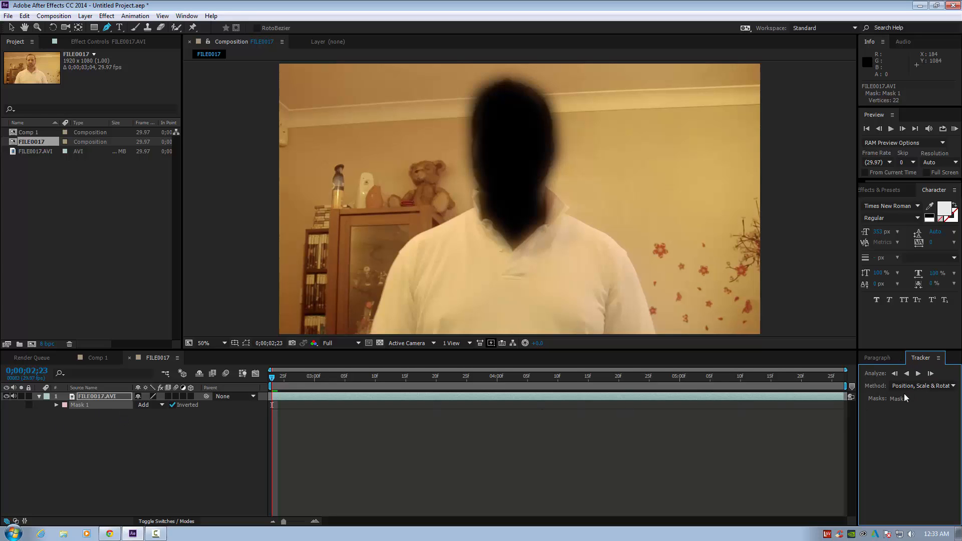
left_click(950, 387)
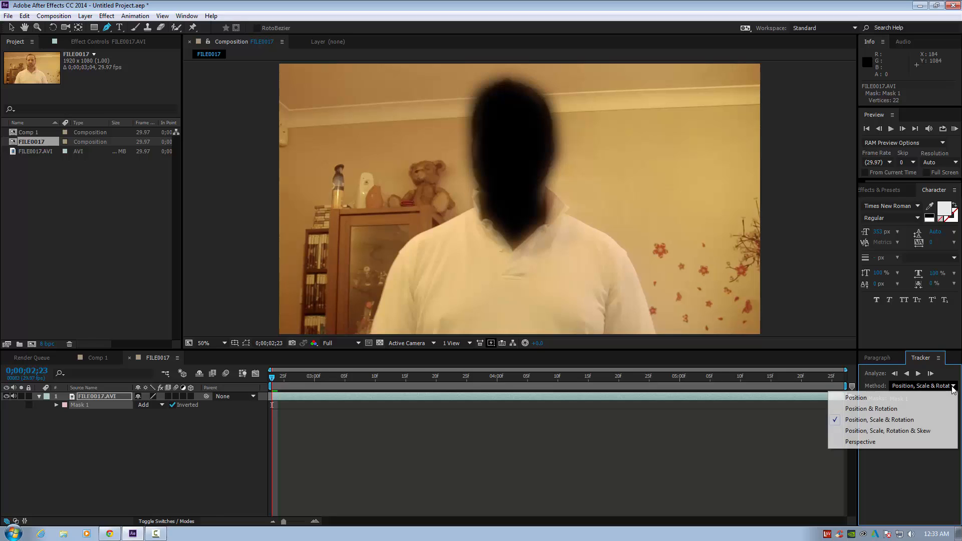
left_click(938, 422)
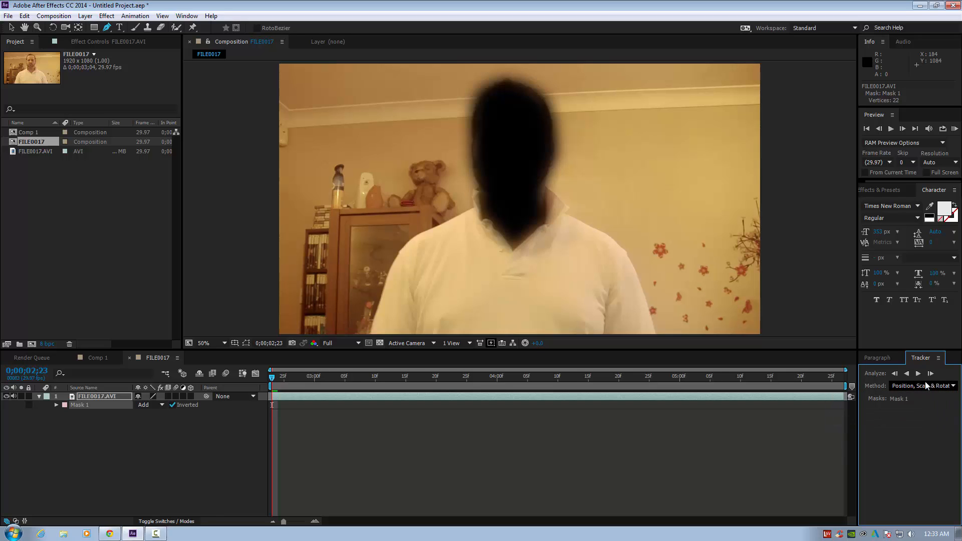
left_click(920, 375)
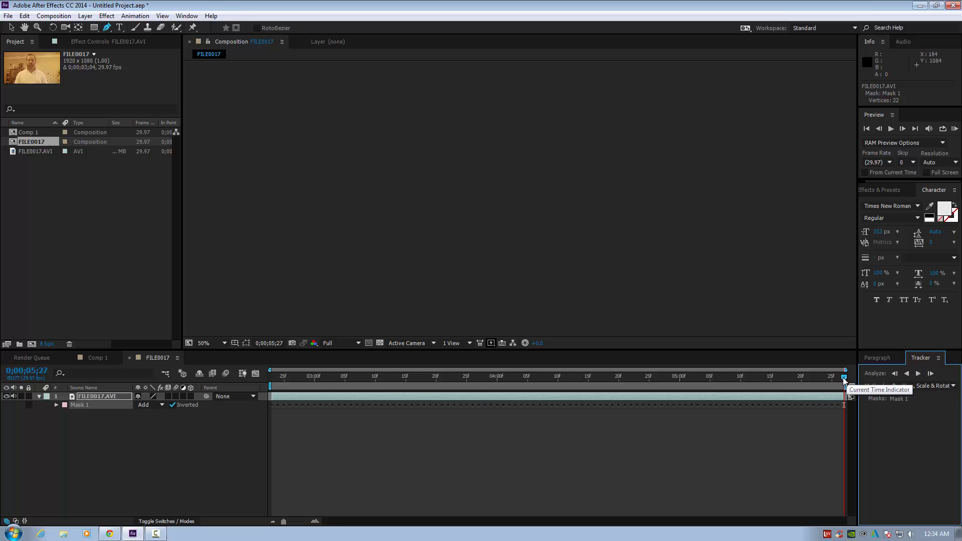
Scrub through the clip to check the tracked mask and set its feather to 115 pixels.
left_click_drag(845, 380, 826, 376)
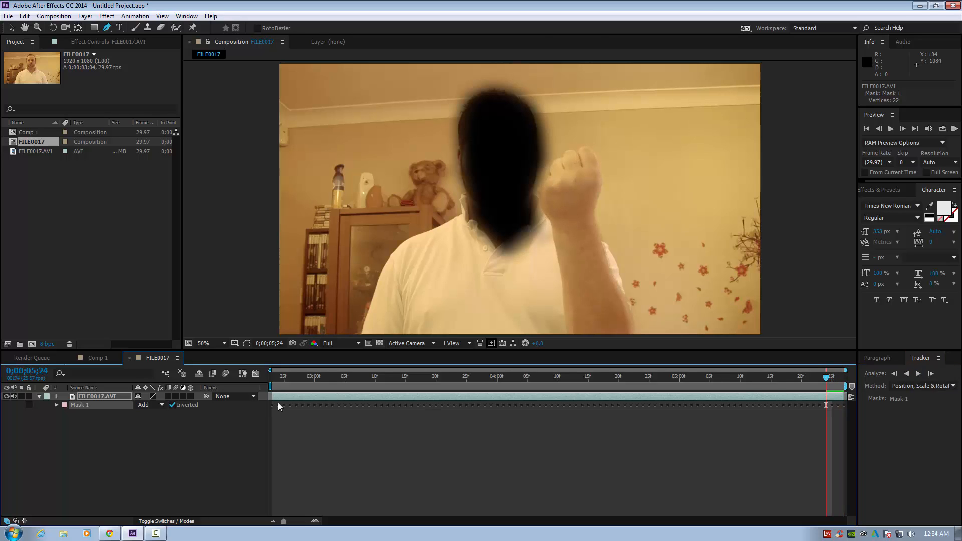
left_click(56, 405)
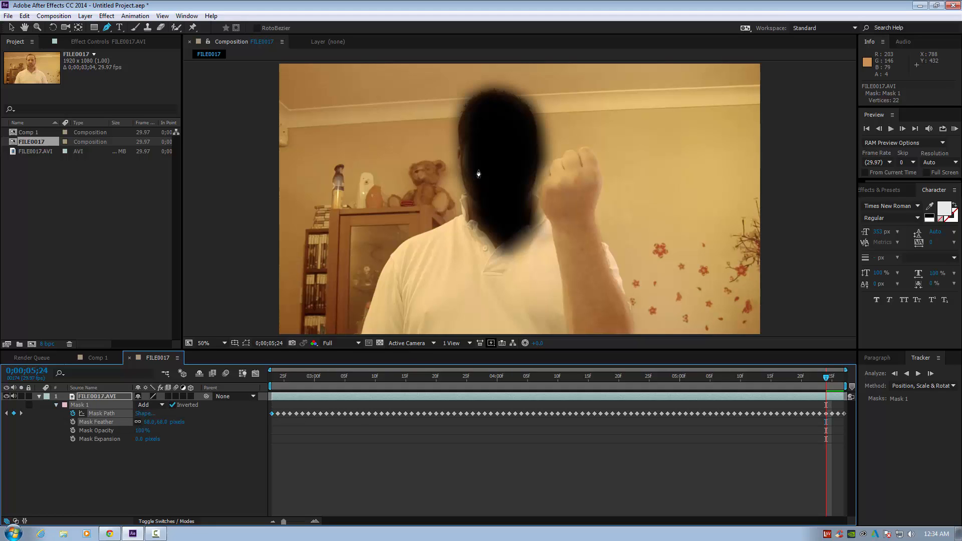
mouse_move(272, 378)
left_mouse_down()
mouse_move(723, 386)
mouse_move(273, 384)
left_mouse_up()
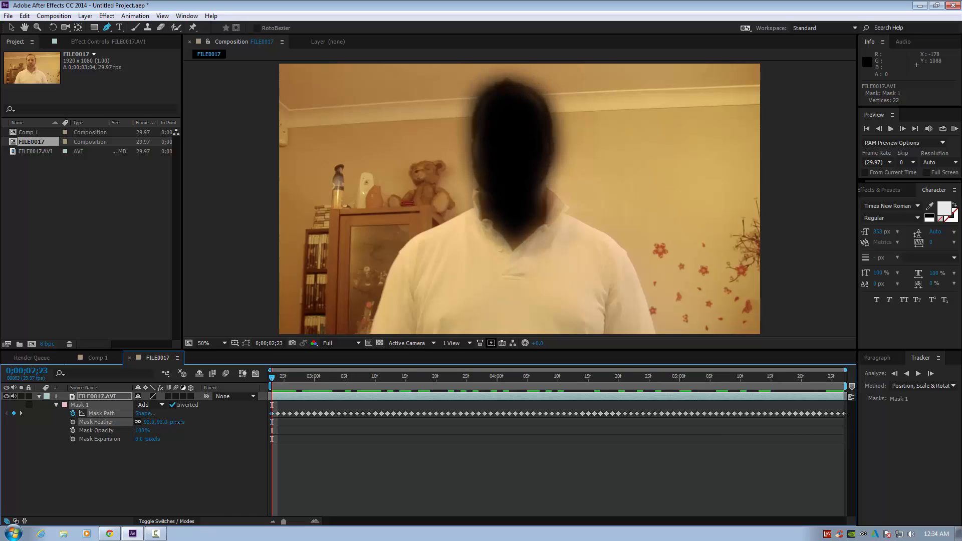
left_click_drag(184, 422, 185, 422)
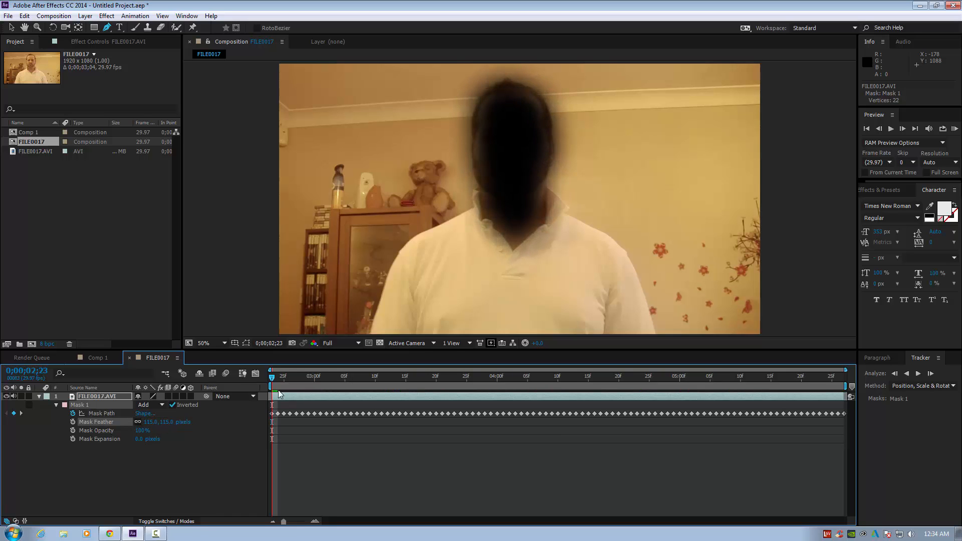
mouse_move(273, 379)
left_mouse_down()
mouse_move(837, 391)
mouse_move(273, 386)
left_mouse_up()
left_click(56, 405)
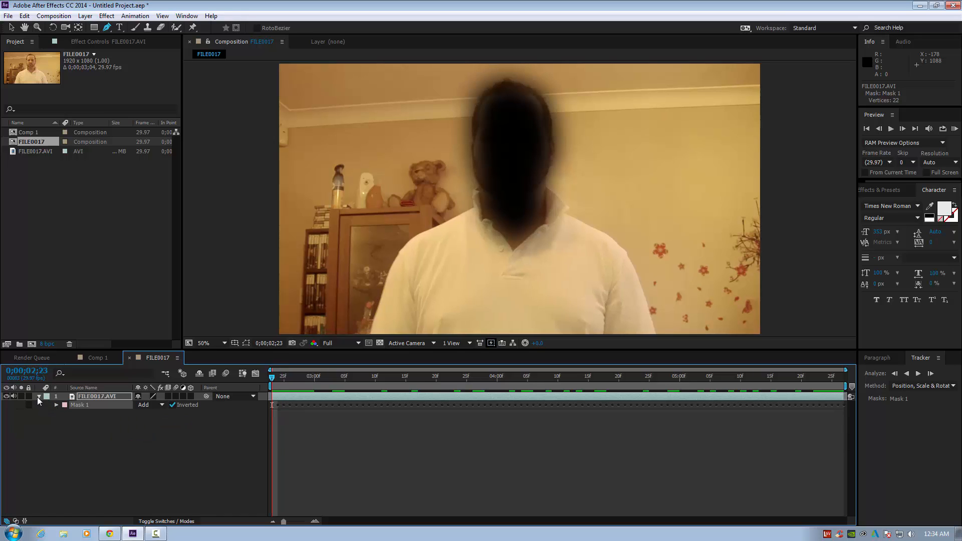
Create a new composition-sized solid layer named e3d.
left_click(39, 398)
right_click(64, 420)
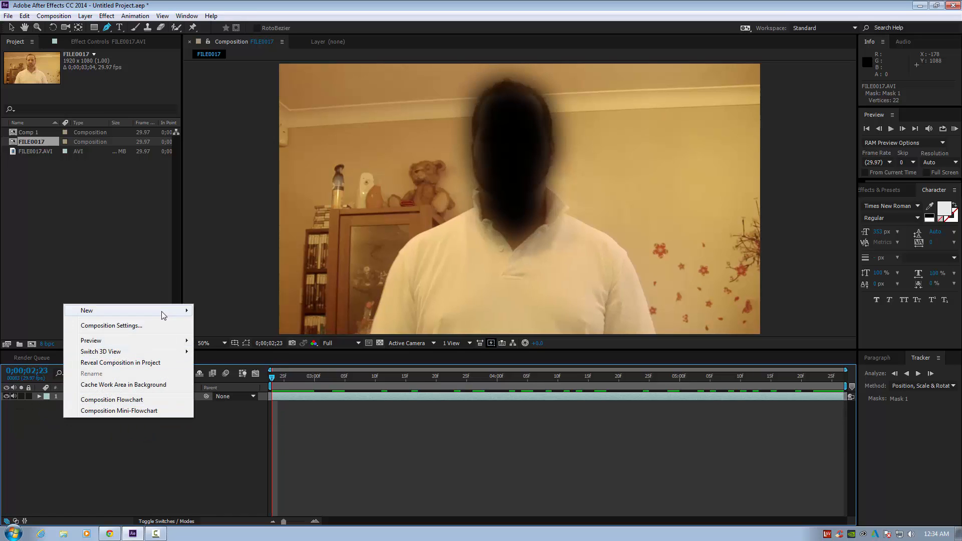
mouse_move(162, 315)
left_click(222, 337)
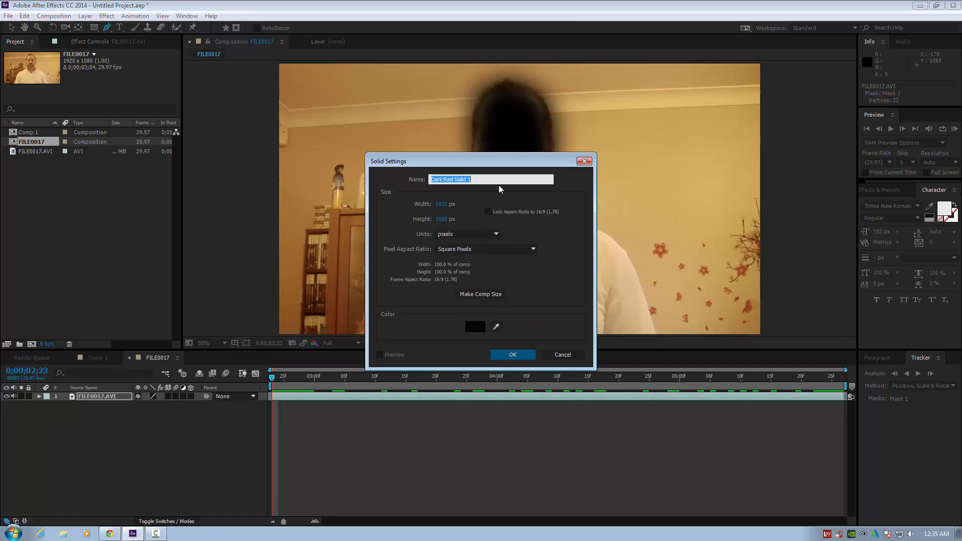
type("e3d")
left_click(484, 295)
left_click(512, 355)
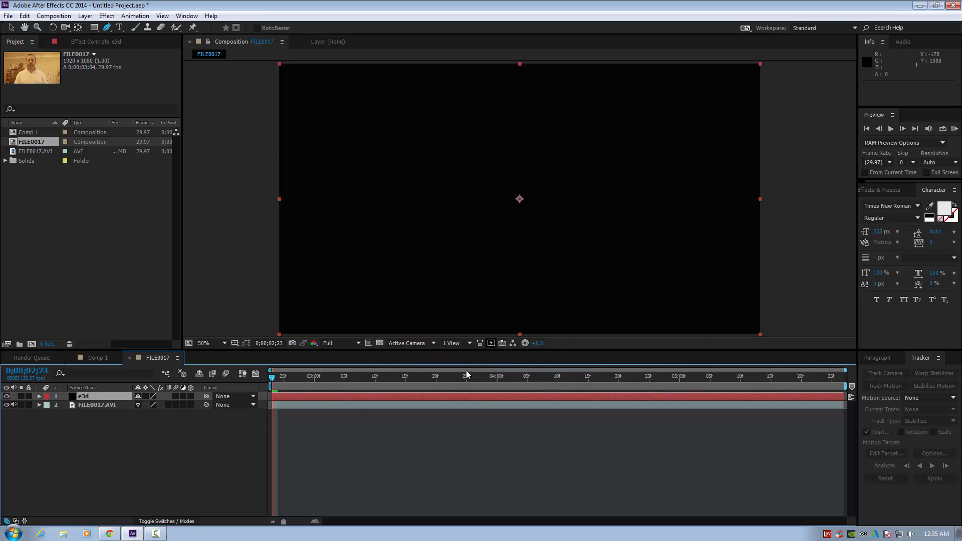
Apply the Video Copilot Element effect to the e3d solid layer.
right_click(113, 399)
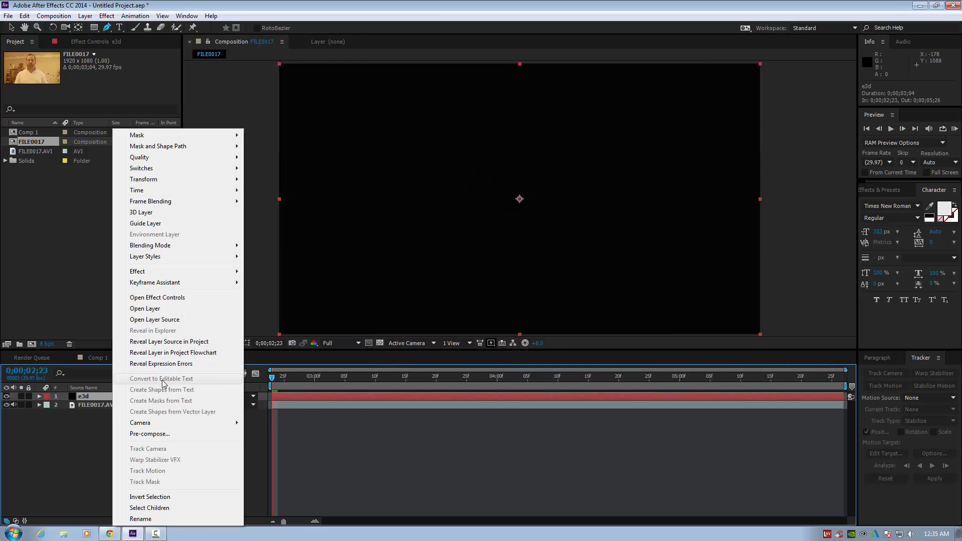
mouse_move(199, 275)
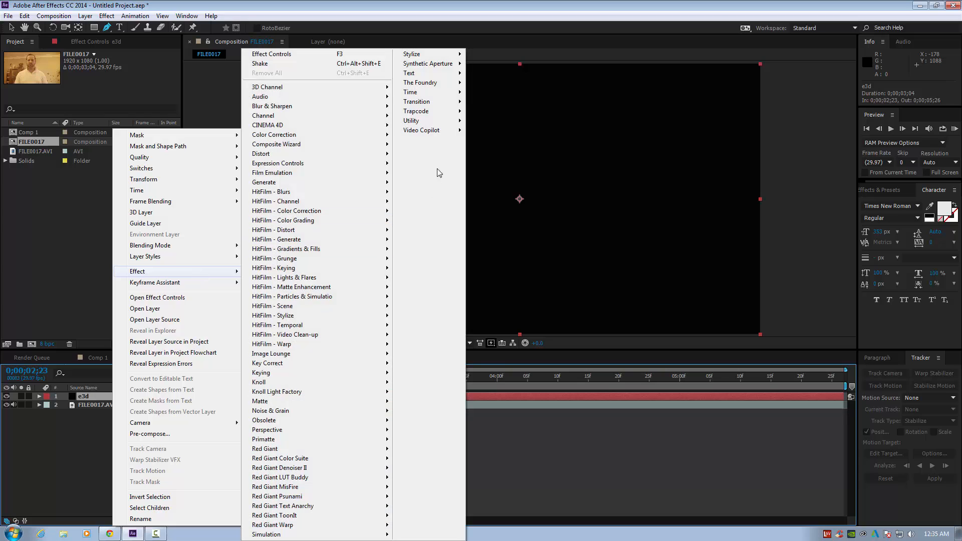
mouse_move(443, 133)
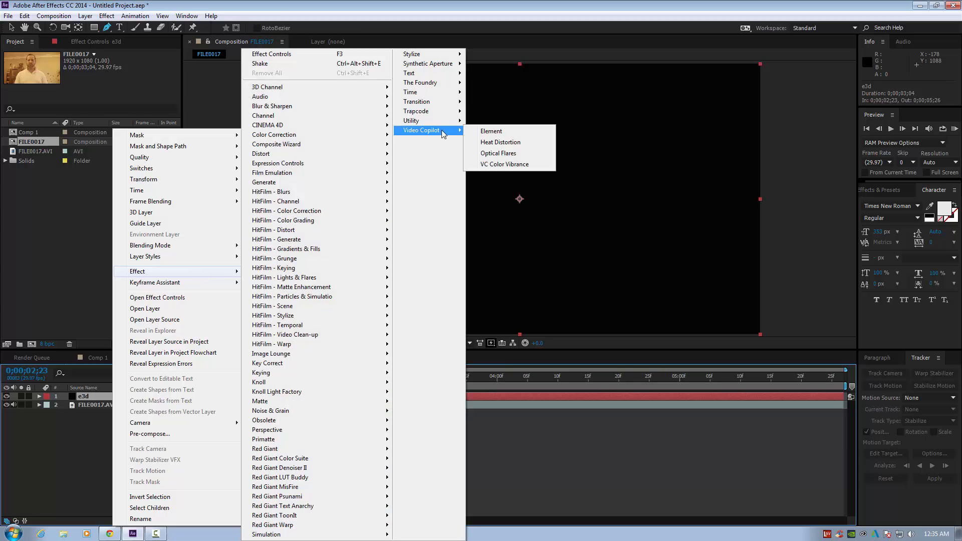
left_click(488, 132)
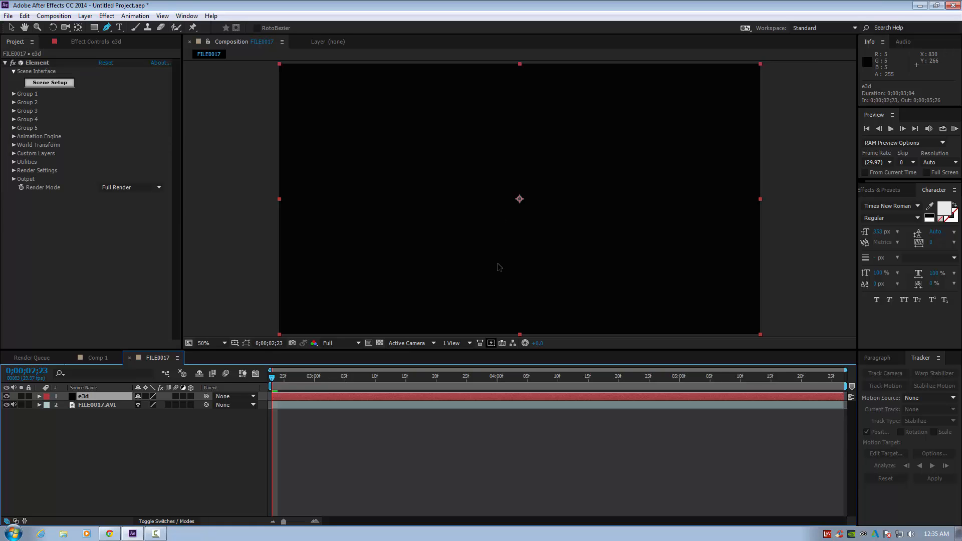
Load the Skull model from the Halloween_Pack into the Element scene and accept the scene setup.
left_click(50, 83)
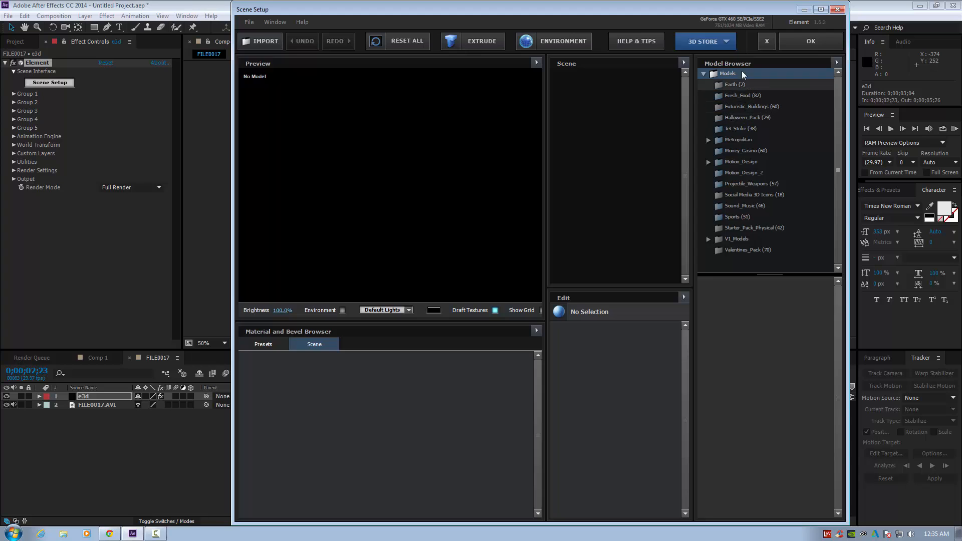
left_click(747, 118)
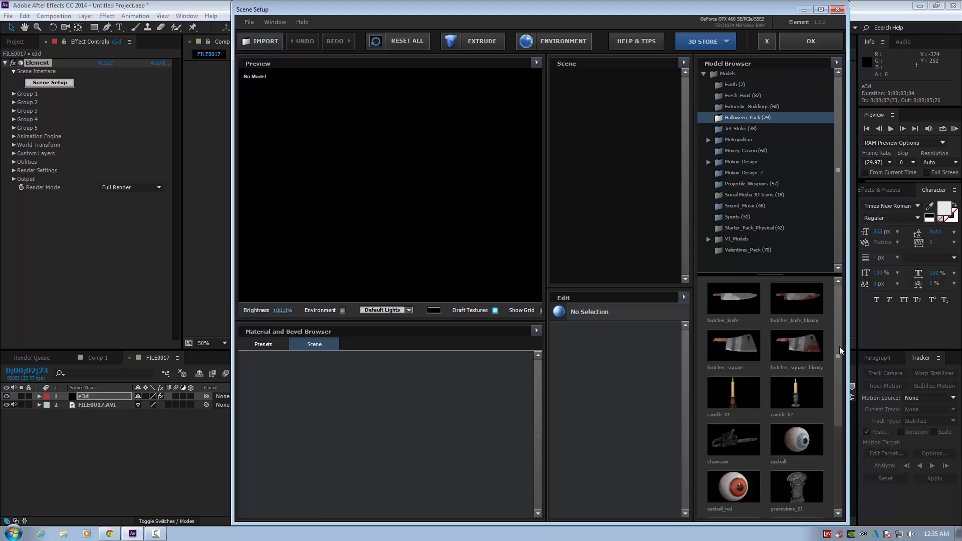
left_click_drag(836, 342, 836, 422)
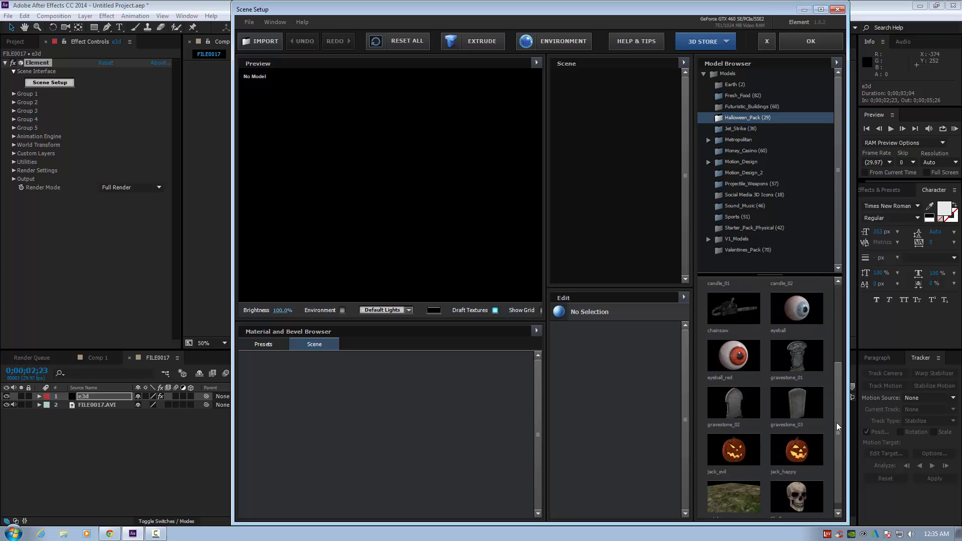
left_click(788, 491)
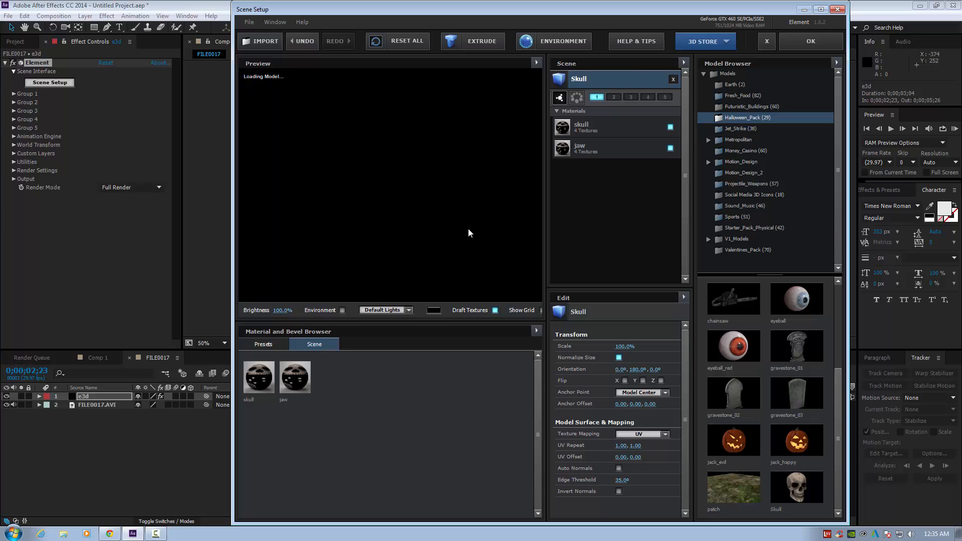
left_click_drag(394, 177, 365, 134)
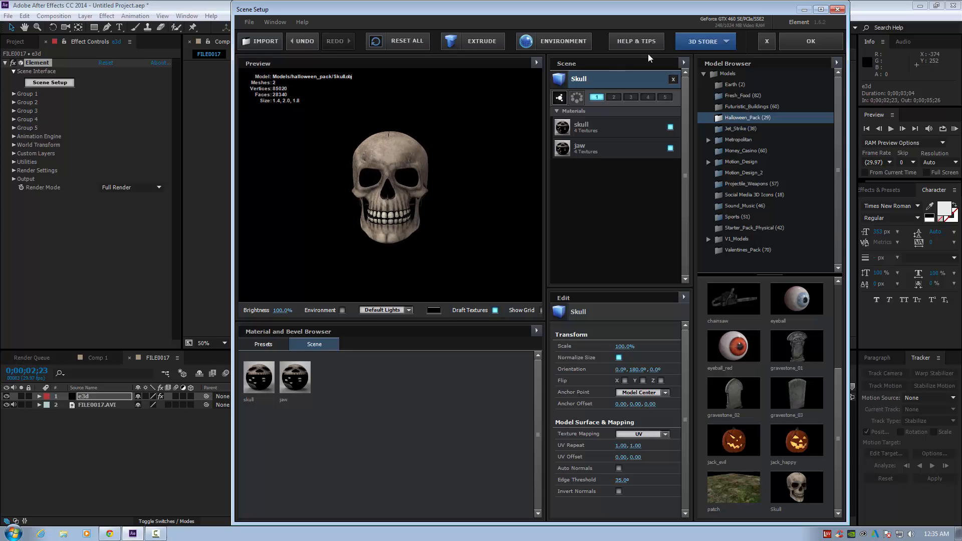
left_click(824, 39)
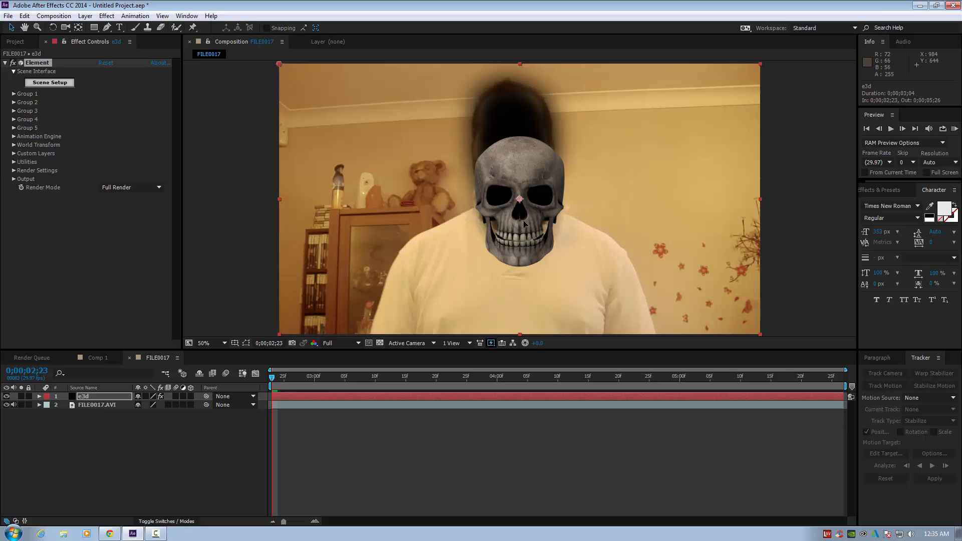
Move the skull up over the cut-out head to position 928, 312 and hide the e3d layer.
left_click_drag(524, 223, 518, 171)
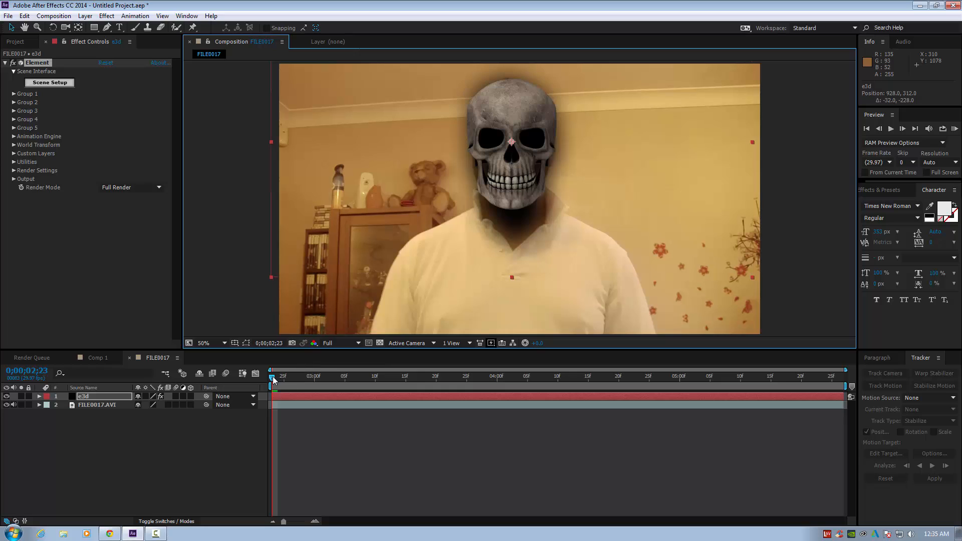
mouse_move(272, 377)
left_mouse_down()
mouse_move(336, 368)
mouse_move(271, 364)
mouse_move(277, 377)
mouse_move(293, 377)
mouse_move(272, 377)
left_mouse_up()
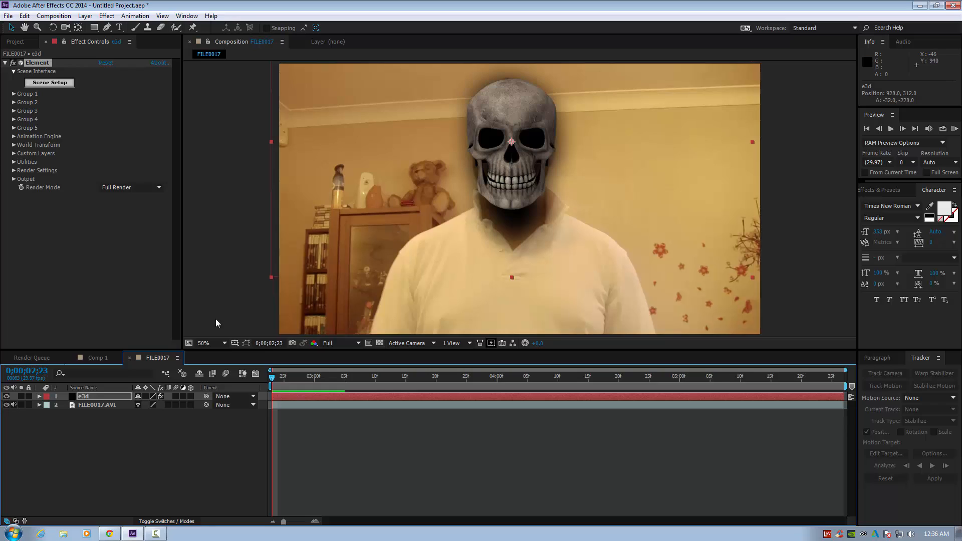
left_click(7, 396)
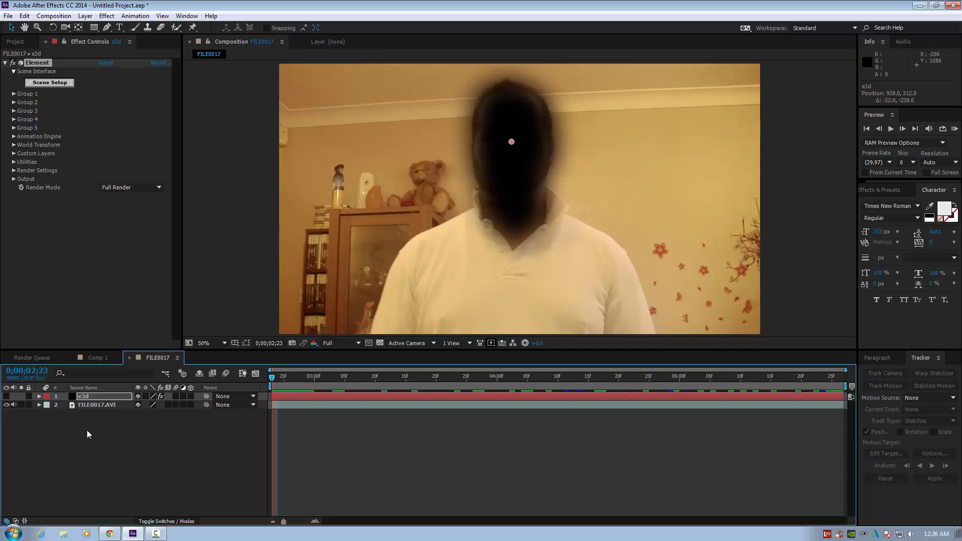
Start Track Motion on the FILE0017.AVI layer, enlarge Track Point 1 and place it on the ear at the left of the picture.
left_click(100, 405)
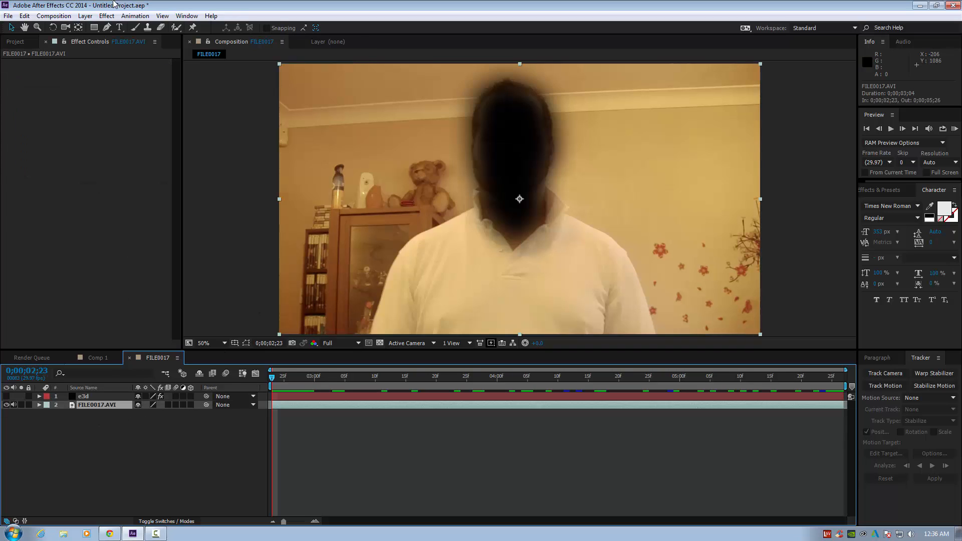
left_click(135, 15)
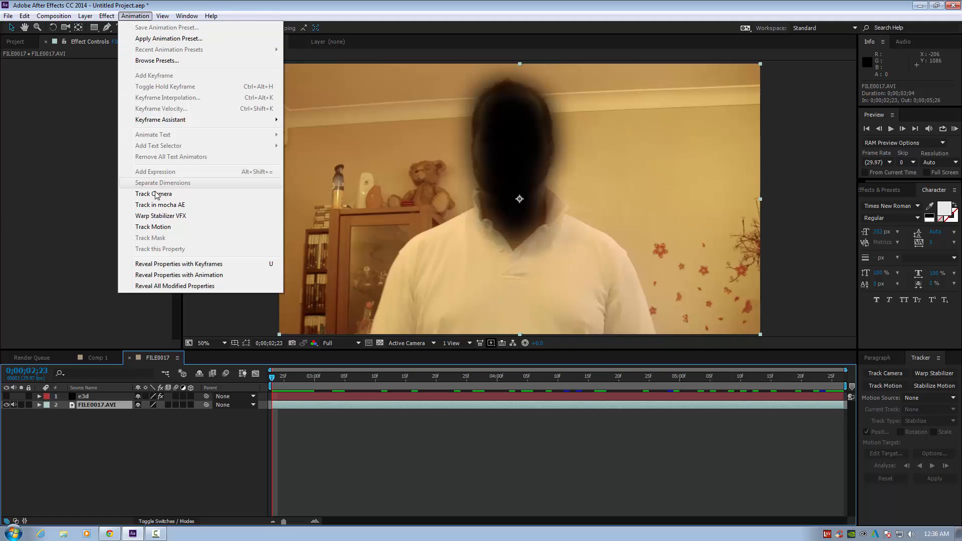
left_click(152, 227)
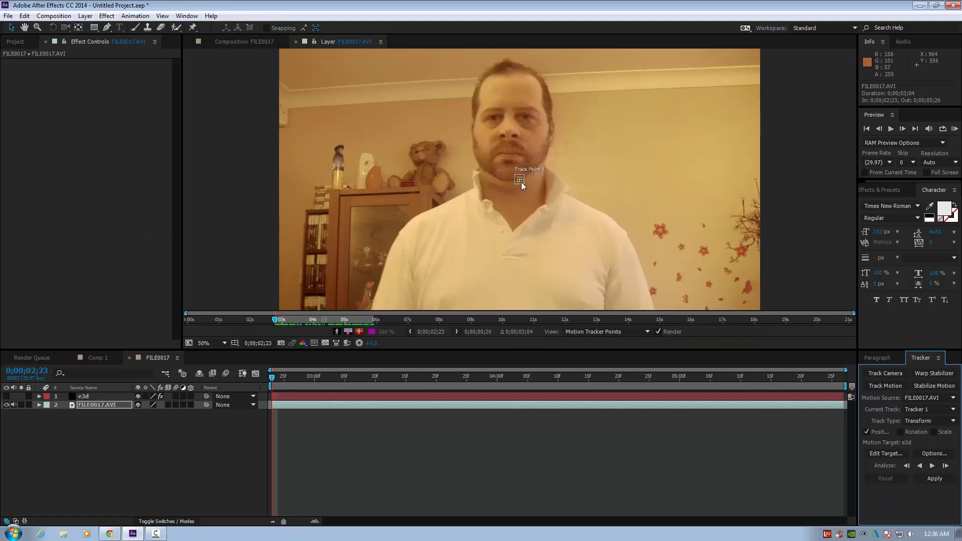
left_click_drag(522, 183, 531, 190)
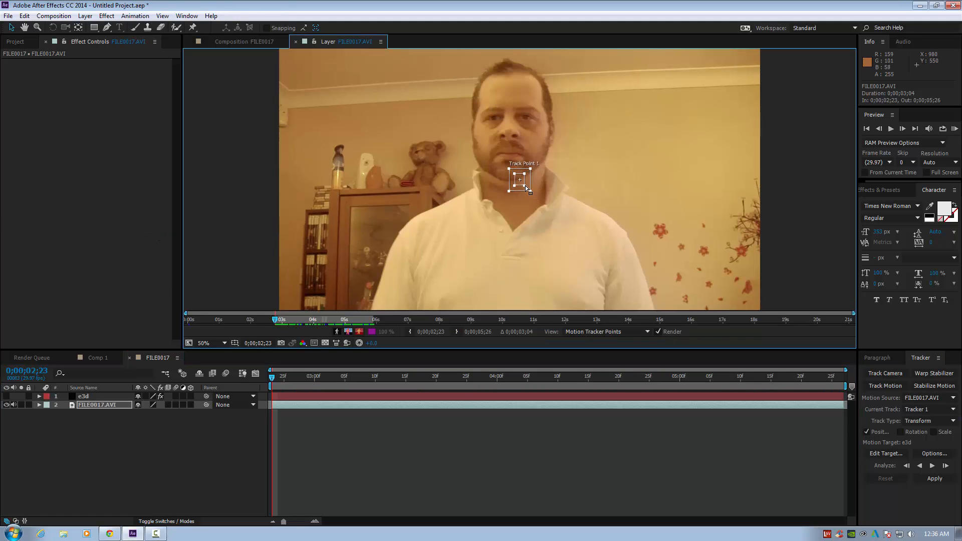
scroll(531, 167, "up", 1)
left_click_drag(520, 175, 428, 81)
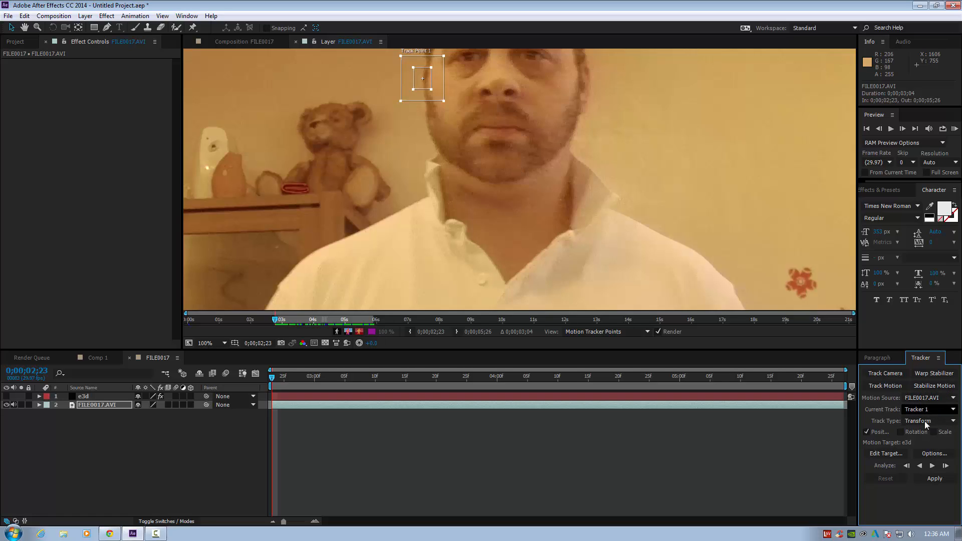
Enable rotation tracking, place Track Point 2 on the man's other ear and analyze the motion forward through the clip.
left_click(900, 430)
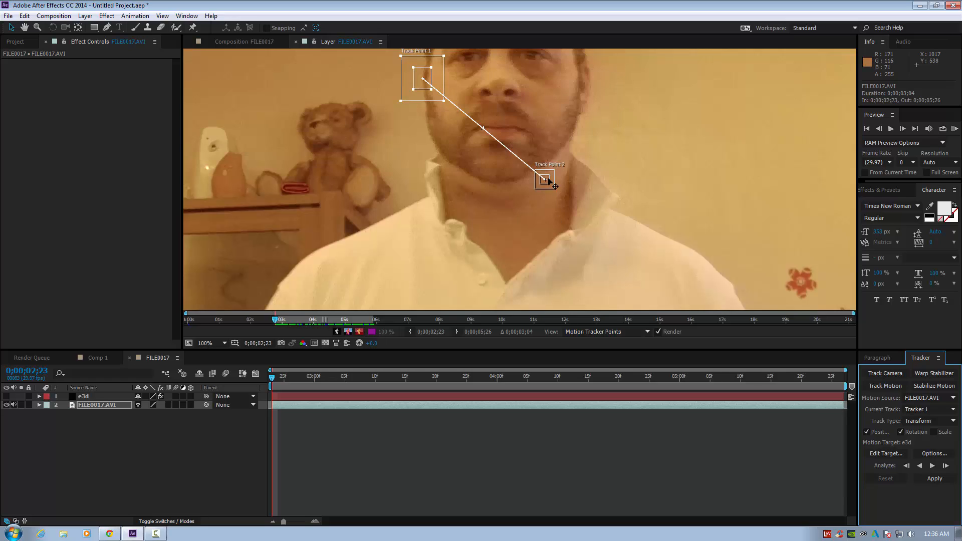
left_click_drag(552, 178, 591, 96)
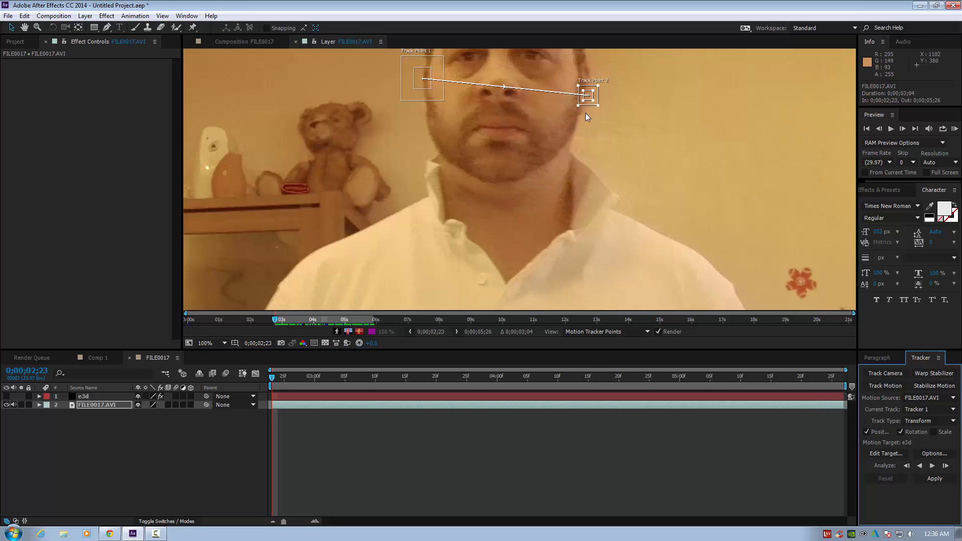
left_click(933, 465)
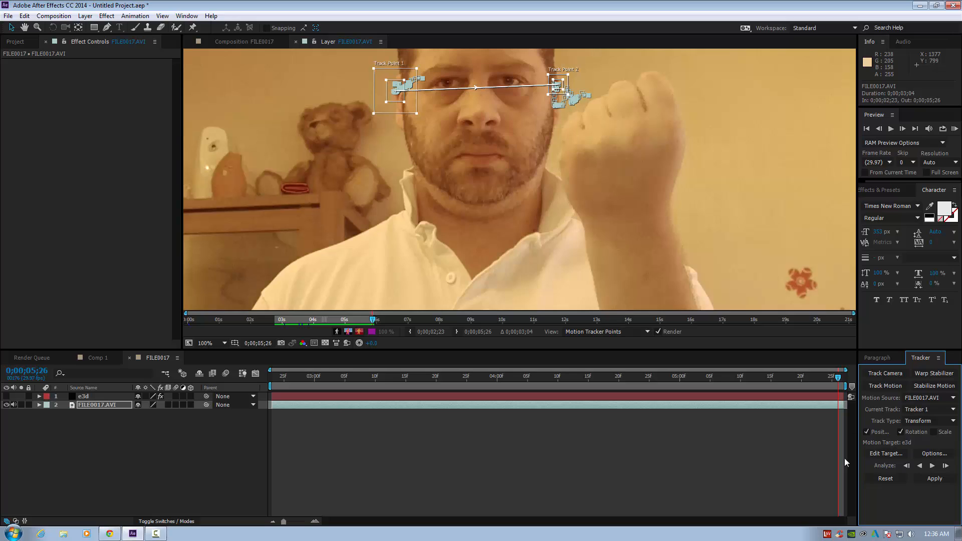
Add a null object to the composition and set it as the motion target of Tracker 1.
right_click(69, 441)
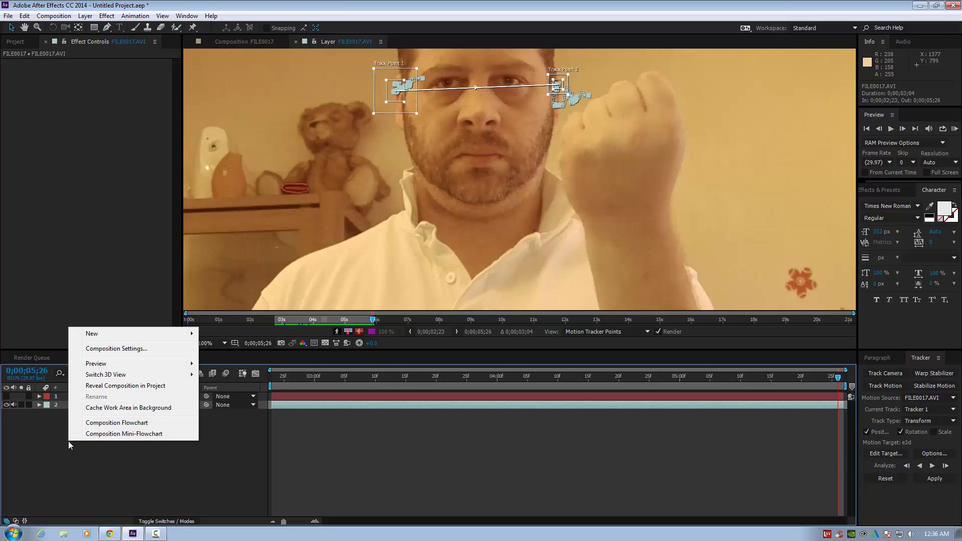
mouse_move(173, 332)
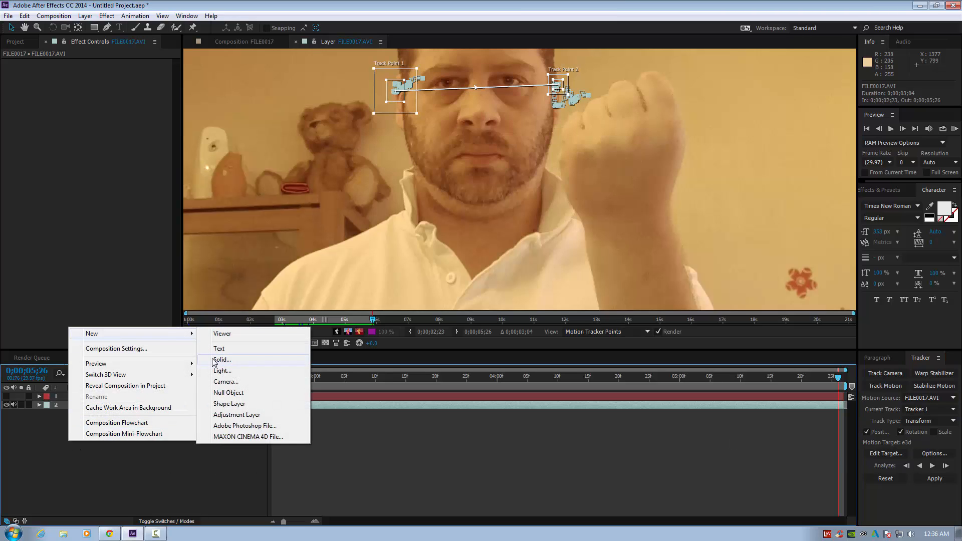
left_click(217, 393)
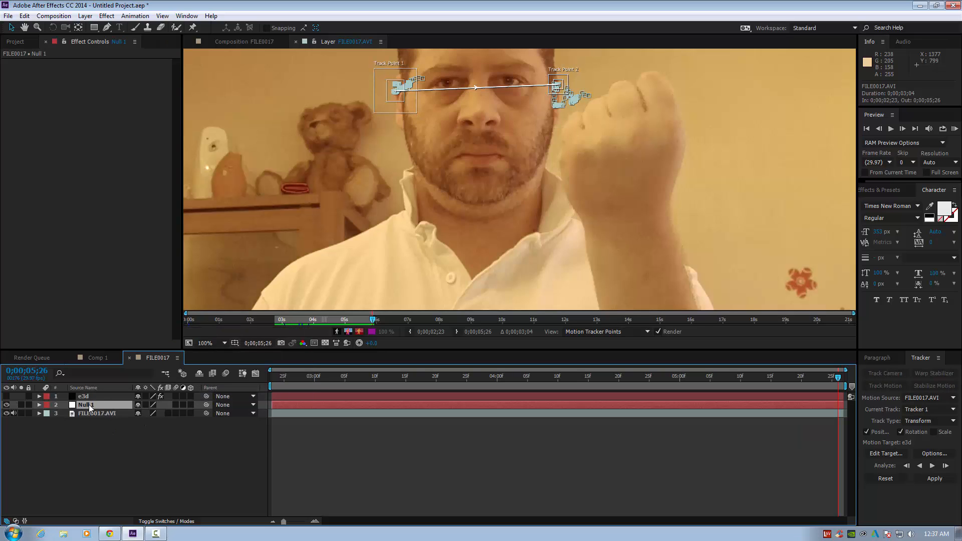
left_click(891, 455)
left_click(540, 254)
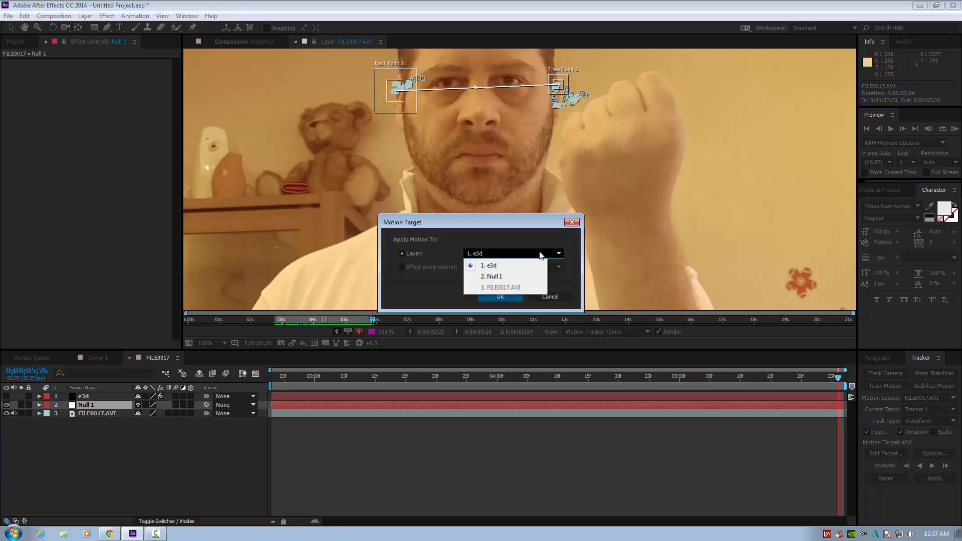
left_click(521, 277)
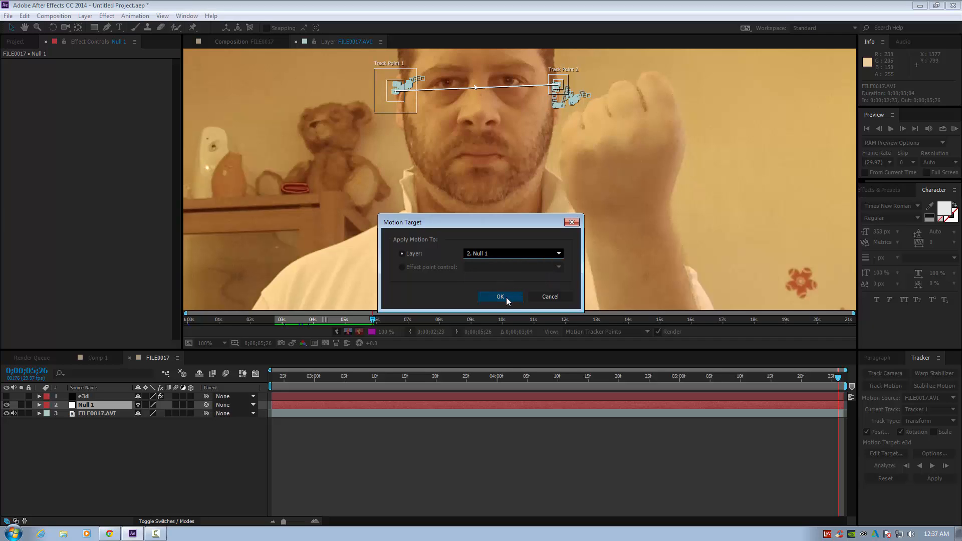
left_click(506, 297)
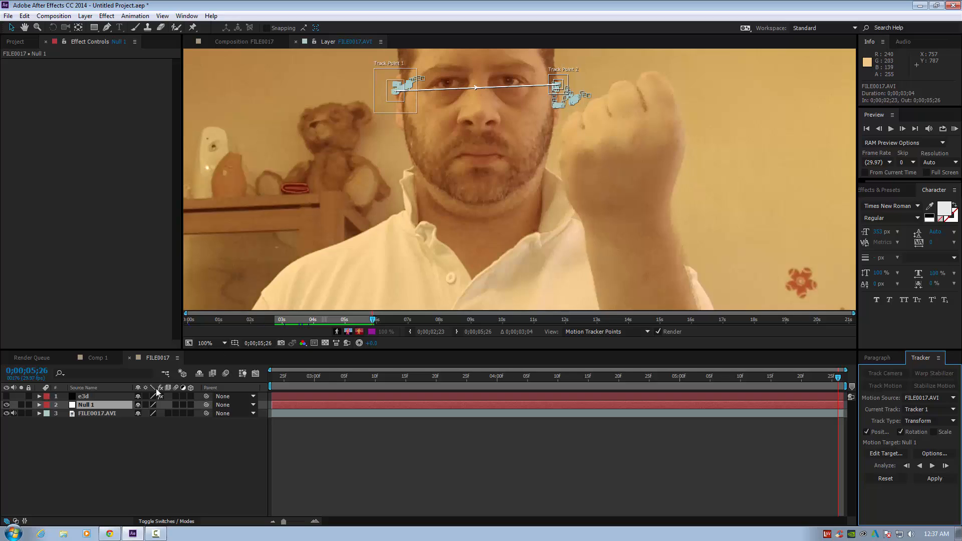
Show the e3d layer again and parent it to the null object in the FILE0017 composition.
left_click(8, 396)
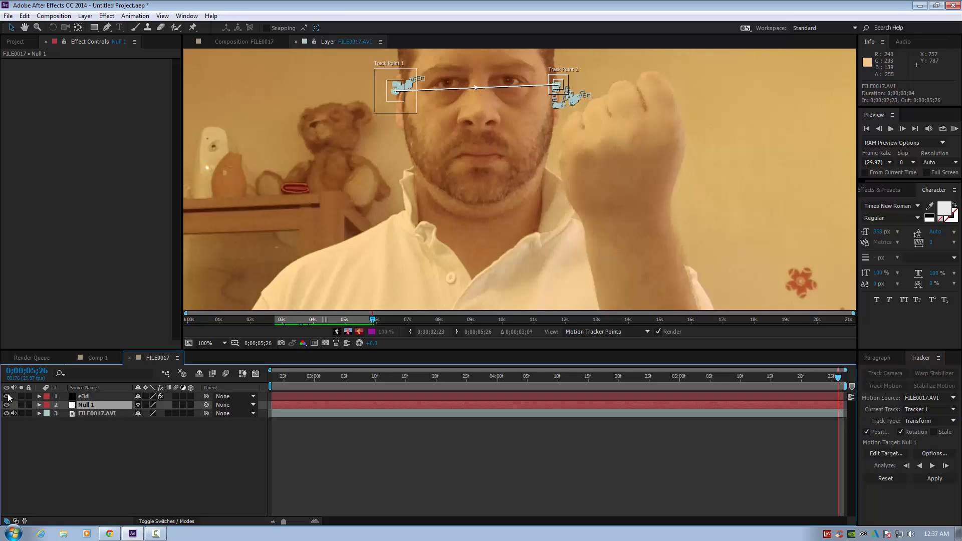
left_click(253, 42)
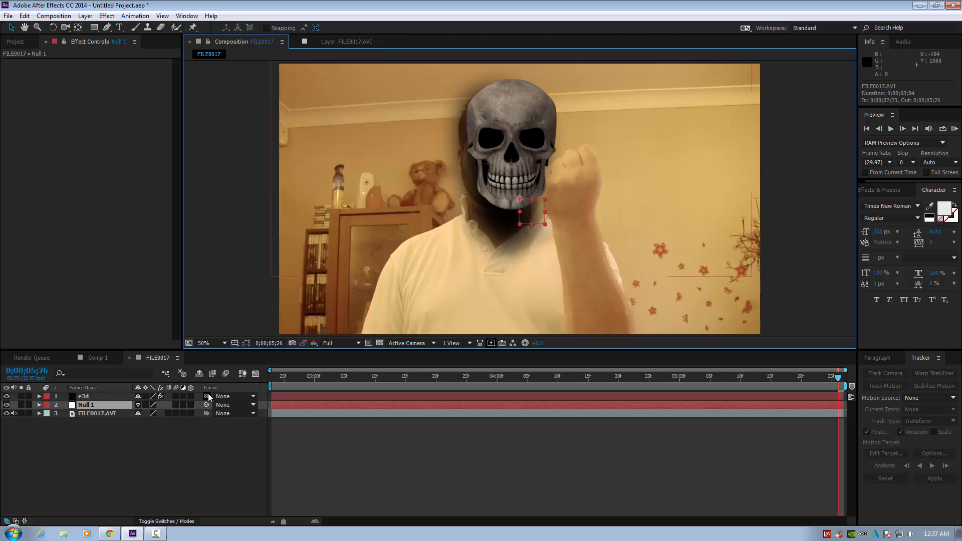
left_click_drag(206, 396, 86, 406)
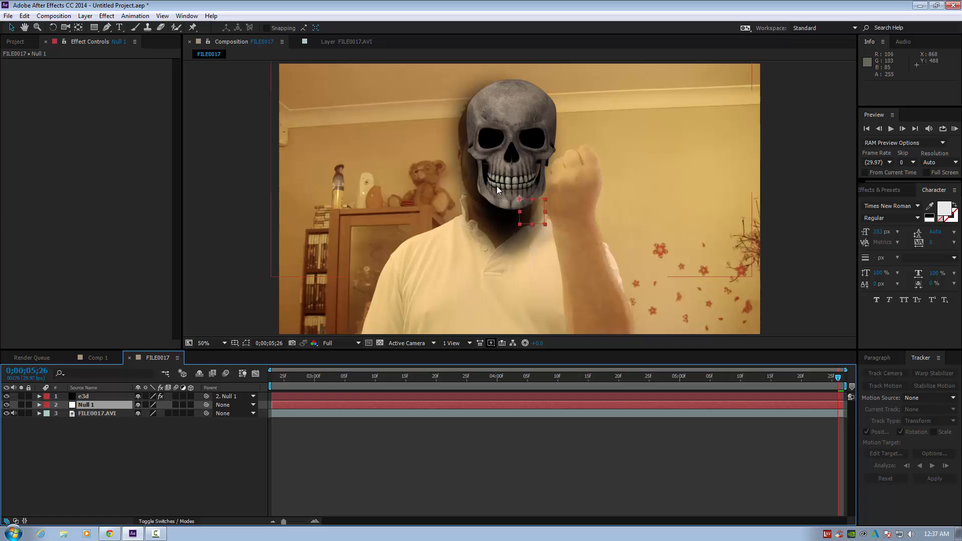
Reposition the skull over the head on the clip's last frame and scrub back to the start to check its alignment.
left_click_drag(497, 188, 484, 192)
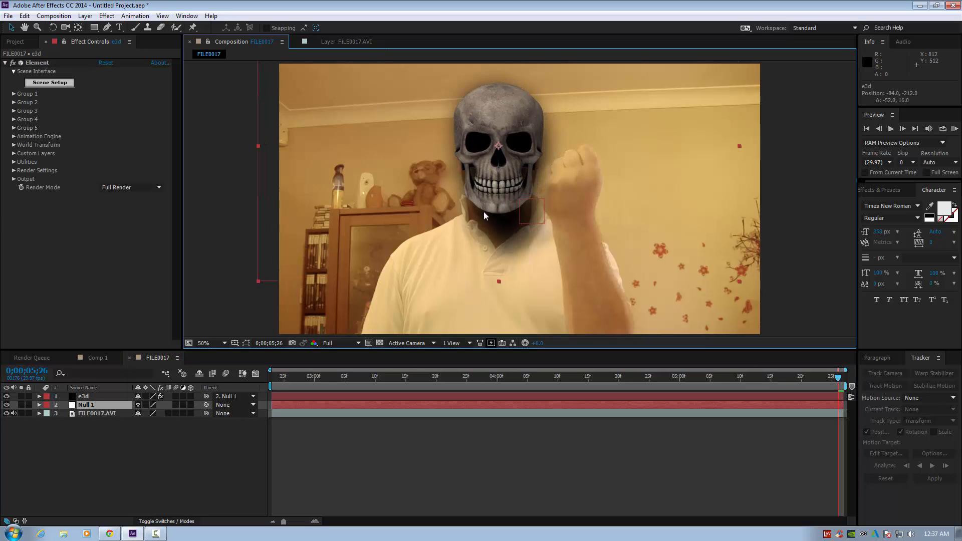
left_click(846, 396)
left_click_drag(836, 379, 276, 370)
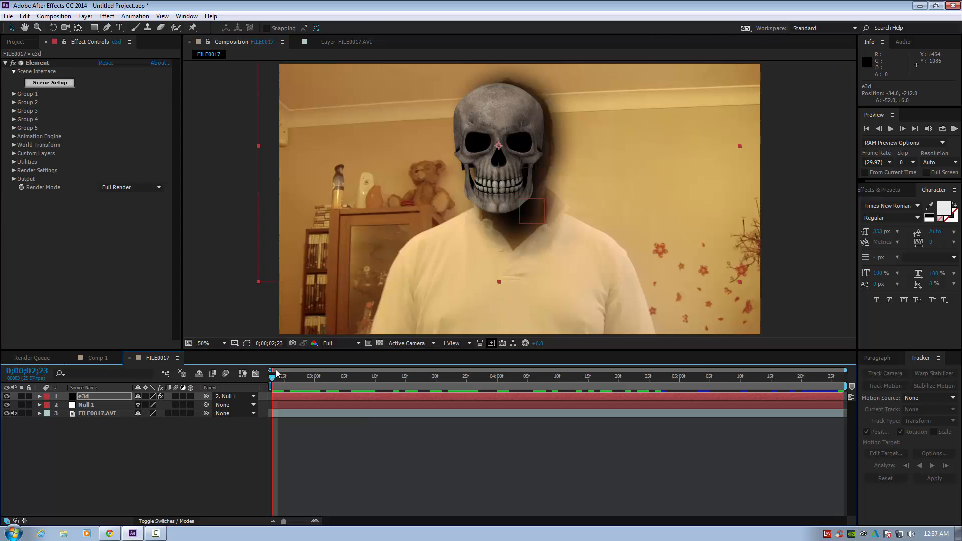
Delete the Null 1 layer and hide the e3d layer so the FILE0017.AVI footage can be tracked again.
left_click(93, 404)
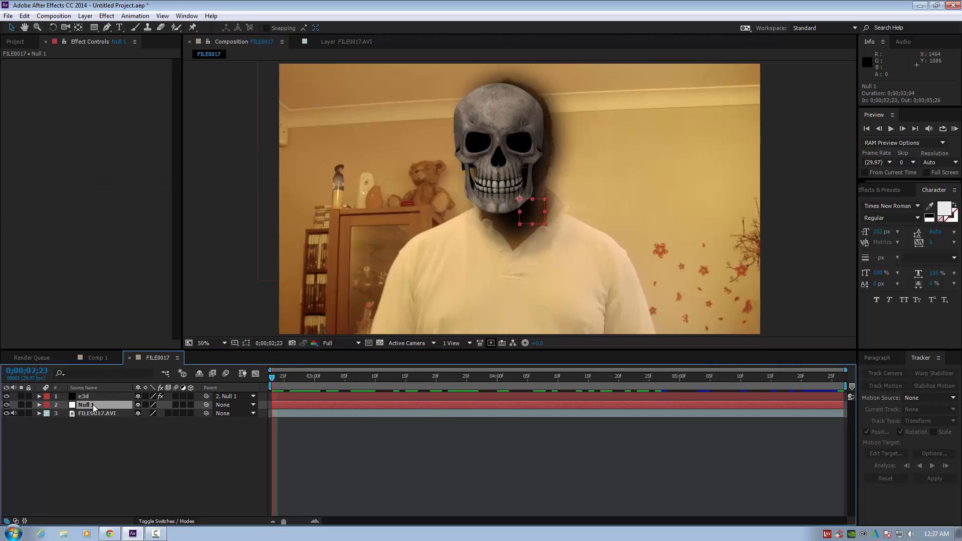
key("Delete")
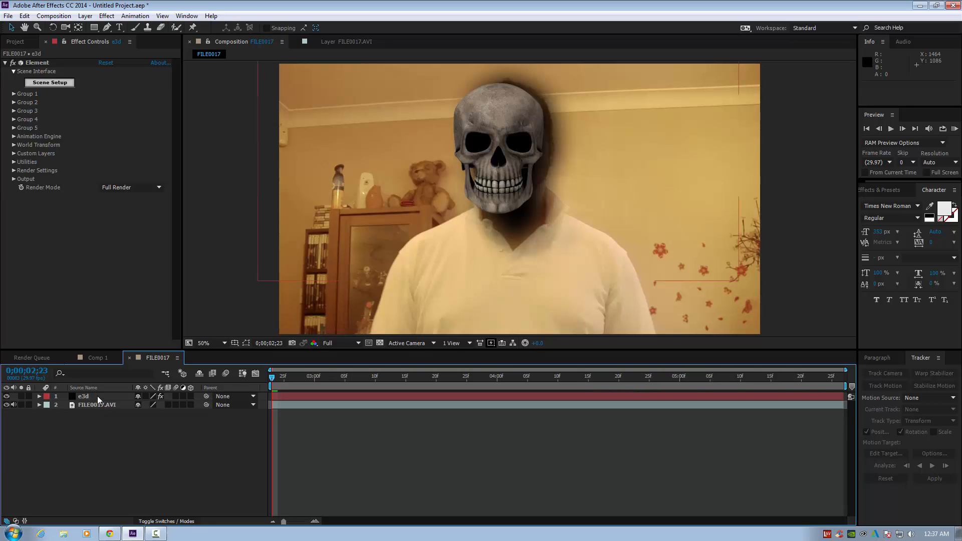
left_click(97, 396)
left_click(98, 404)
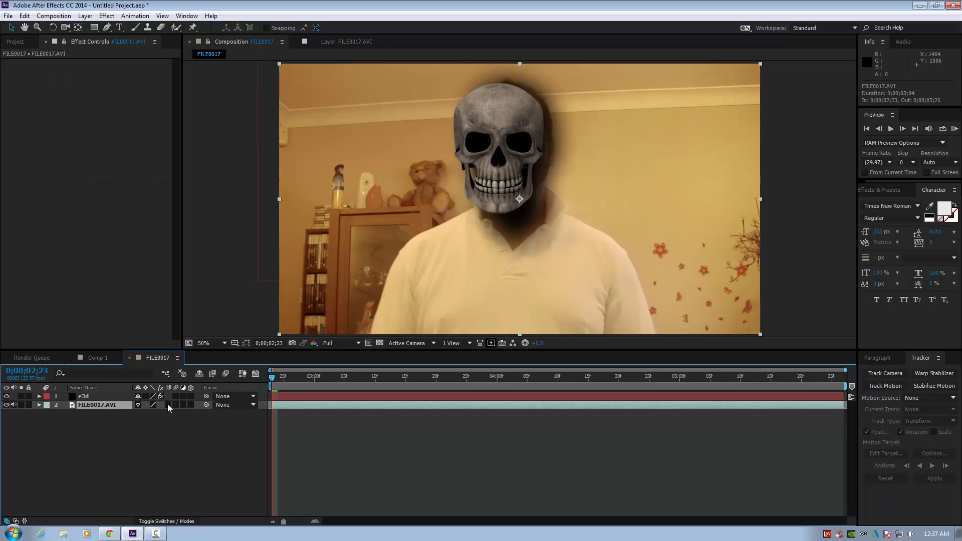
left_click(7, 396)
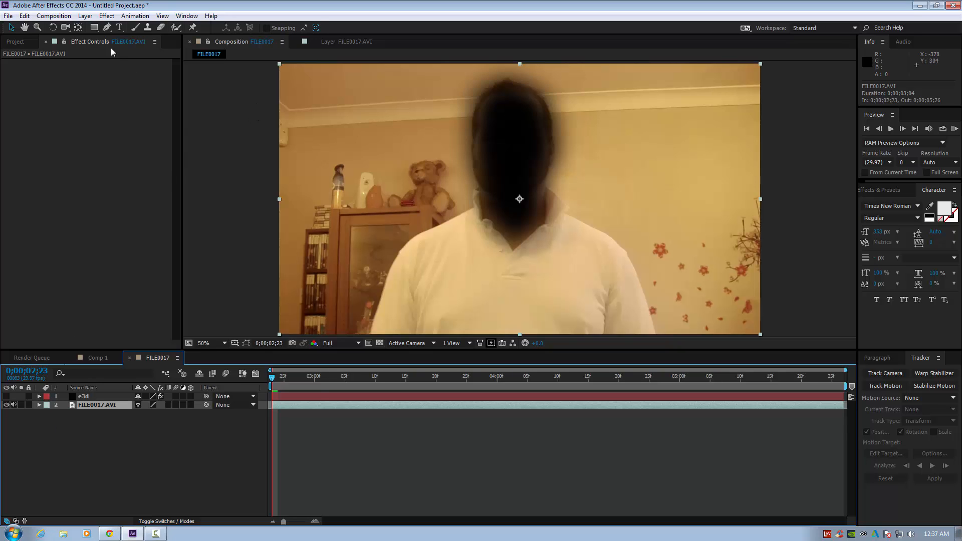
Start a new motion track on FILE0017.AVI and place Track Point 1 on the man's ear on the teddy-bear side.
left_click(107, 16)
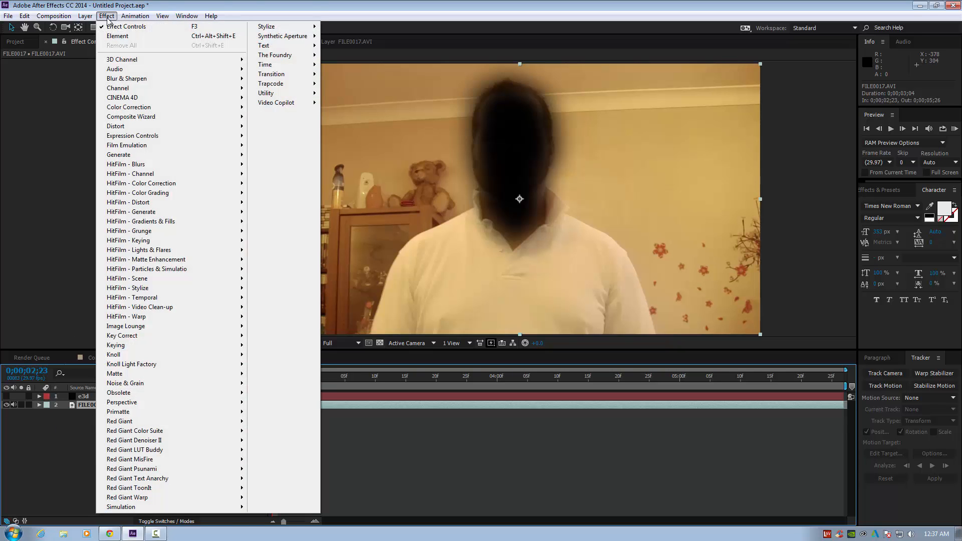
left_click(143, 227)
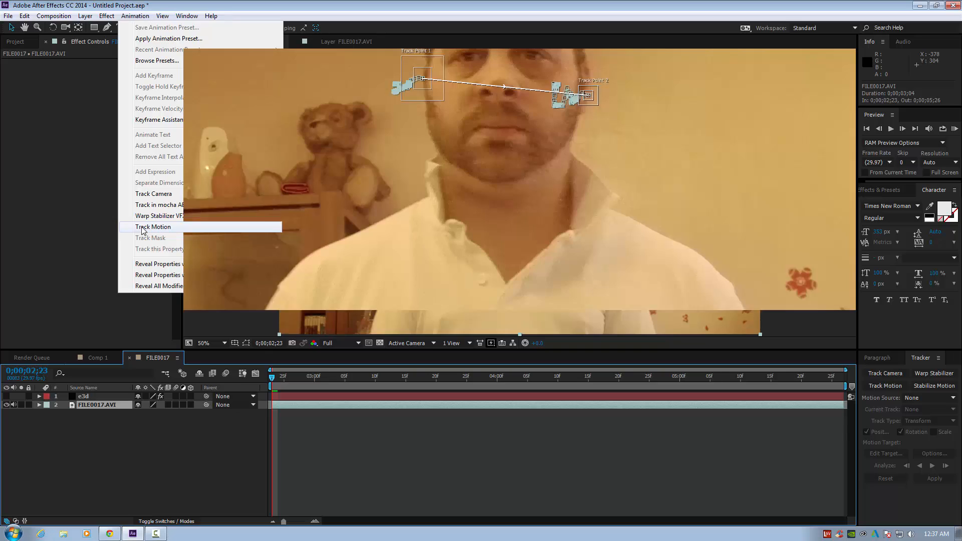
left_click(144, 227)
scroll(536, 187, "up", 1)
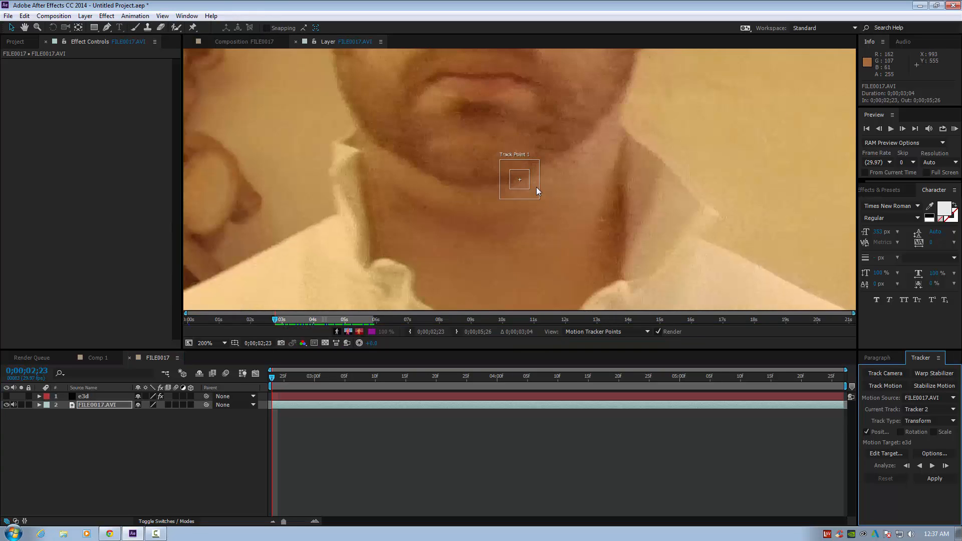
scroll(536, 187, "down", 1)
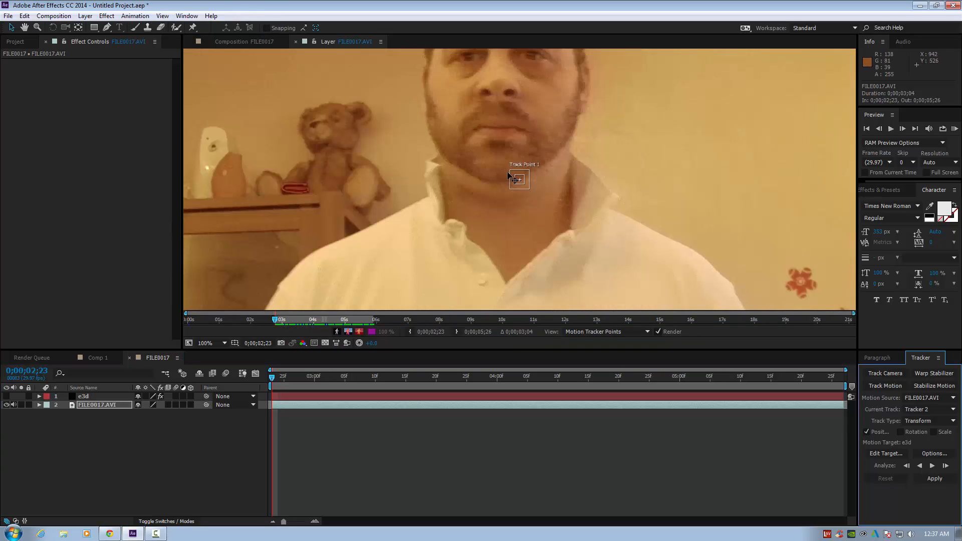
left_click_drag(507, 171, 425, 88)
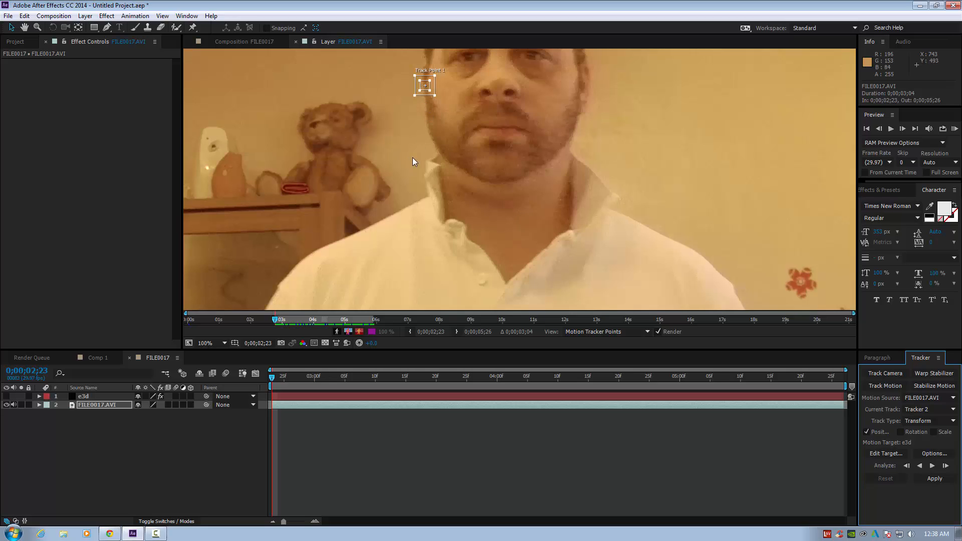
Enable rotation tracking for Tracker 2, place Track Point 2 on the man's opposite ear and analyze forward through the clip.
left_click(900, 432)
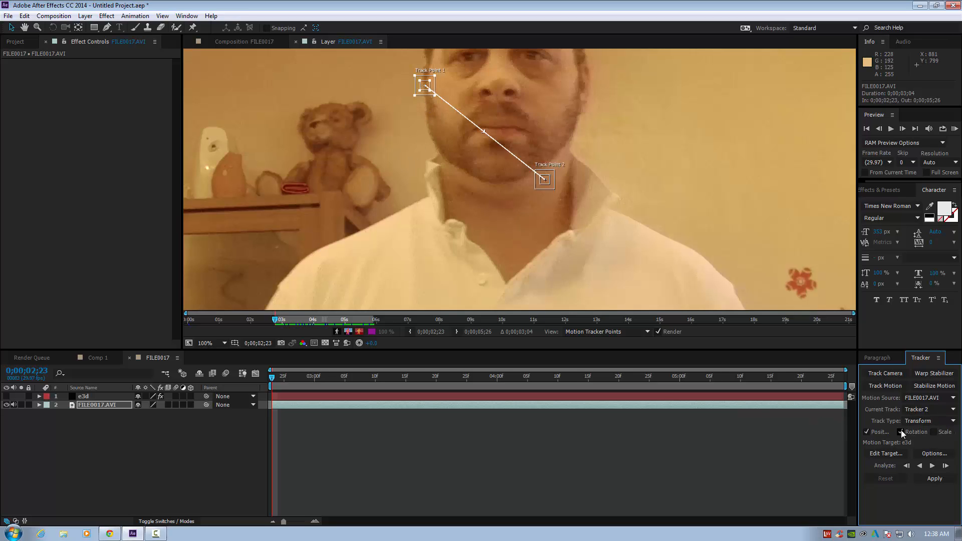
left_click_drag(552, 173, 589, 91)
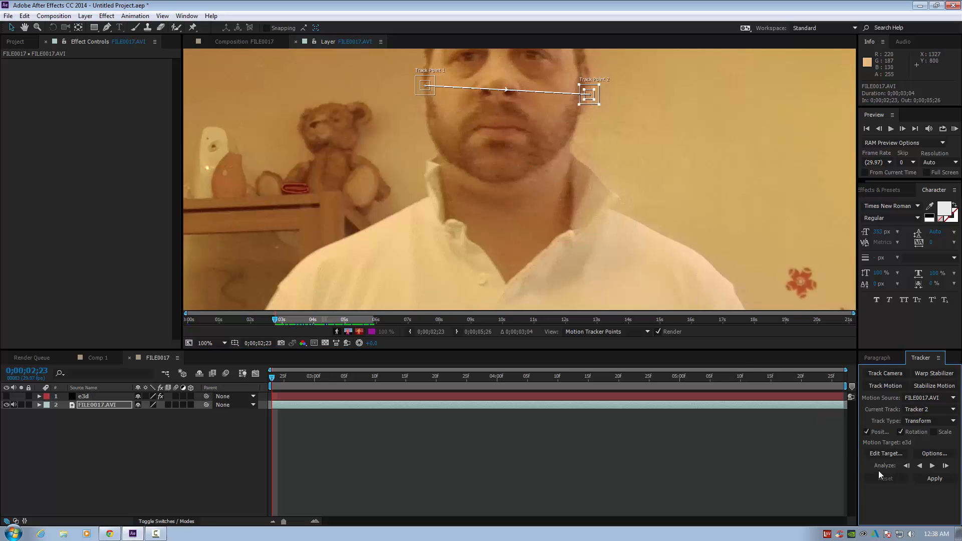
left_click(931, 466)
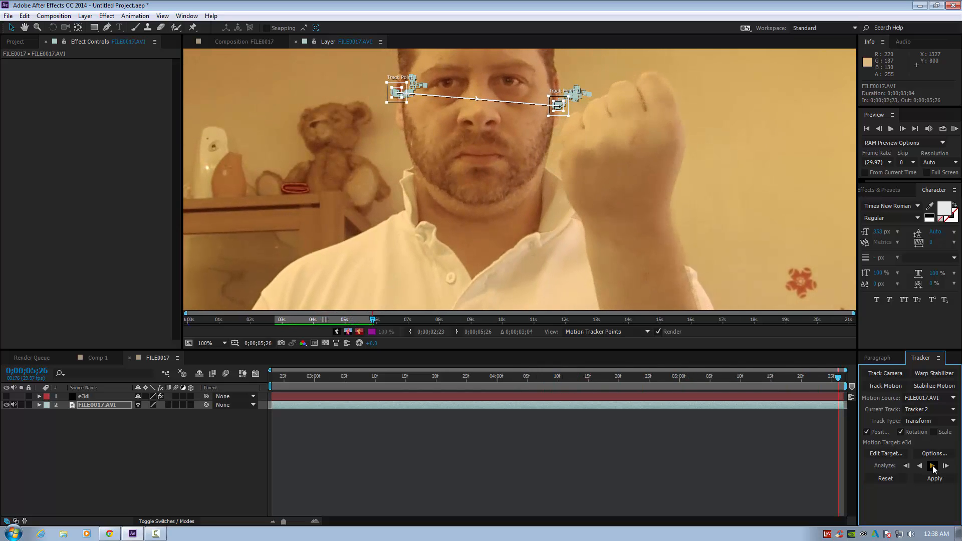
Set the e3d layer as the motion target of Tracker 2 and apply the tracking data in X and Y.
left_click(891, 453)
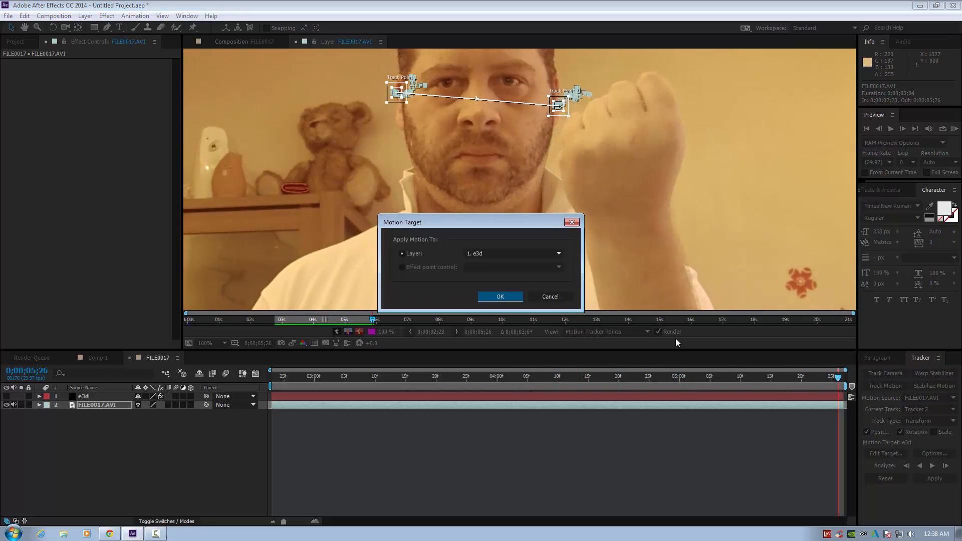
left_click(497, 297)
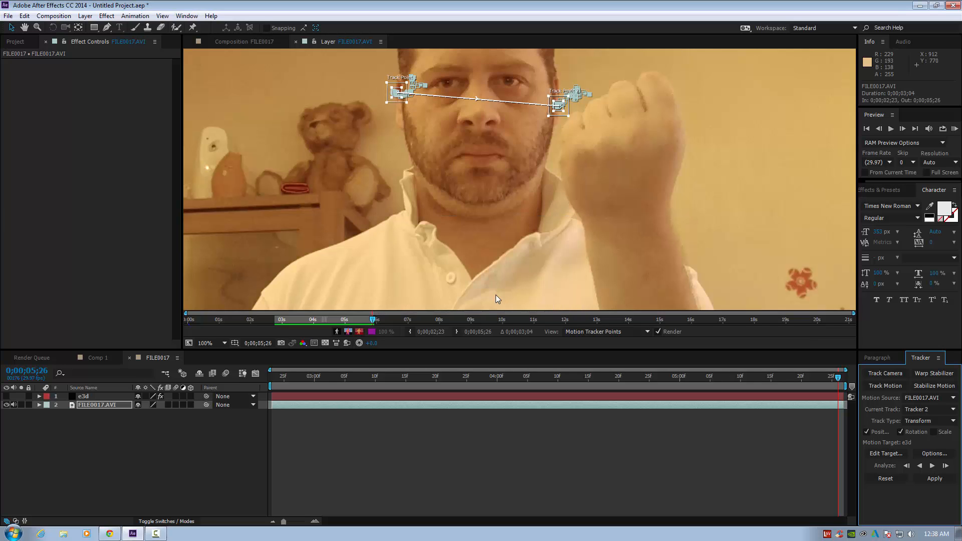
left_click(930, 479)
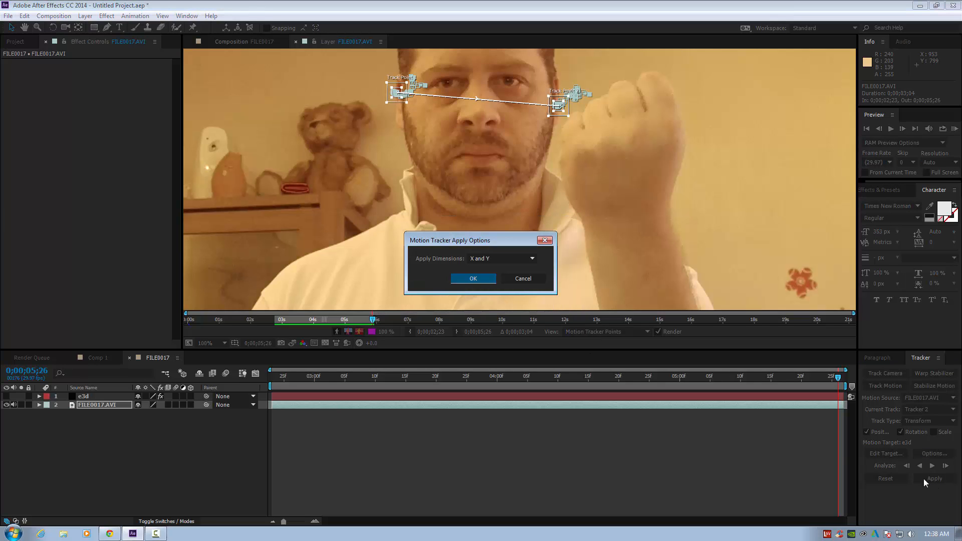
left_click(484, 278)
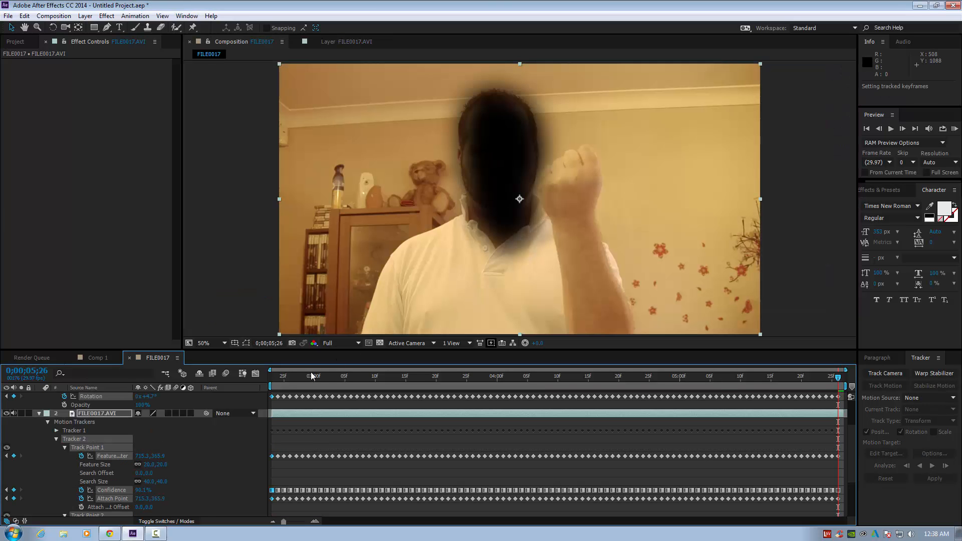
Show the e3d layer again and scrub back towards the clip's start to check the skull's tracked motion.
left_click_drag(838, 377, 770, 377)
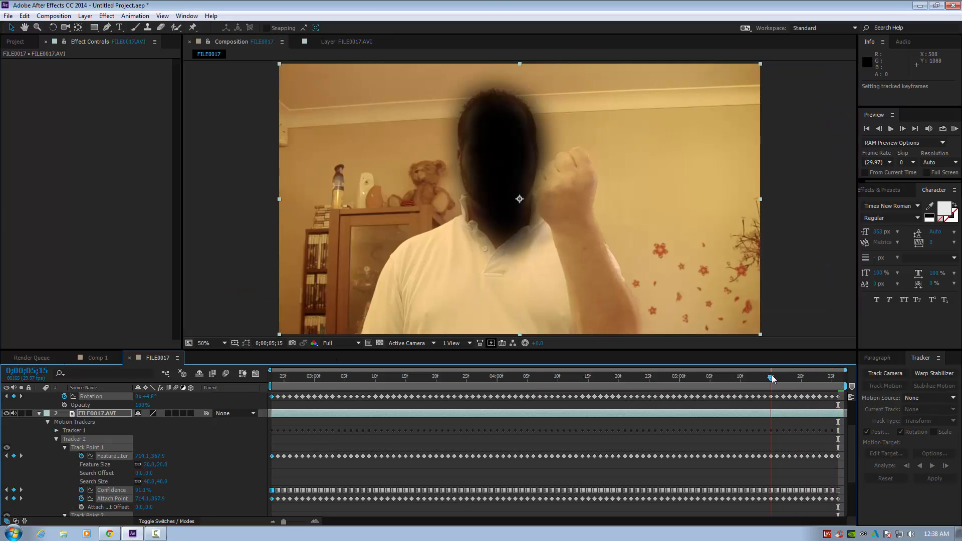
scroll(80, 427, "up", 2)
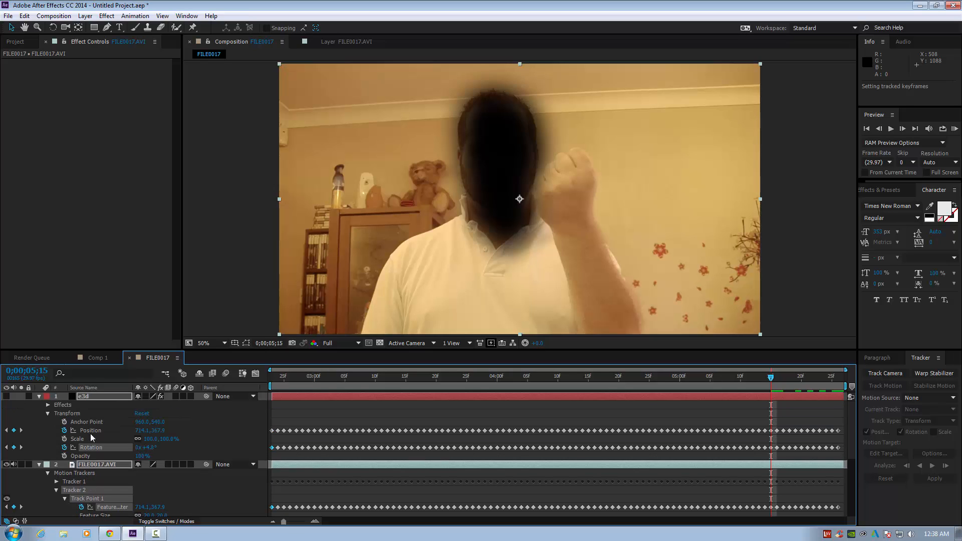
left_click(6, 396)
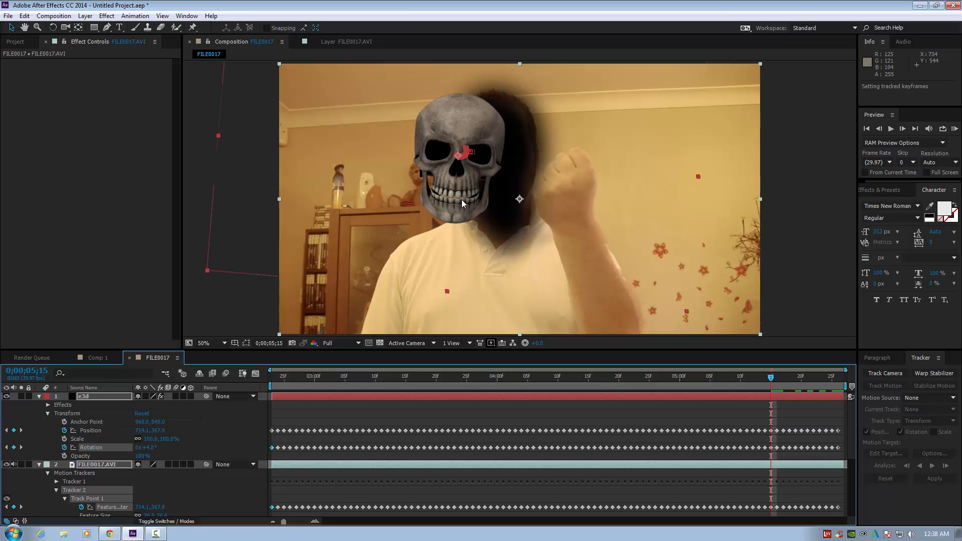
mouse_move(462, 200)
left_mouse_down()
mouse_move(472, 203)
mouse_move(460, 199)
left_mouse_up()
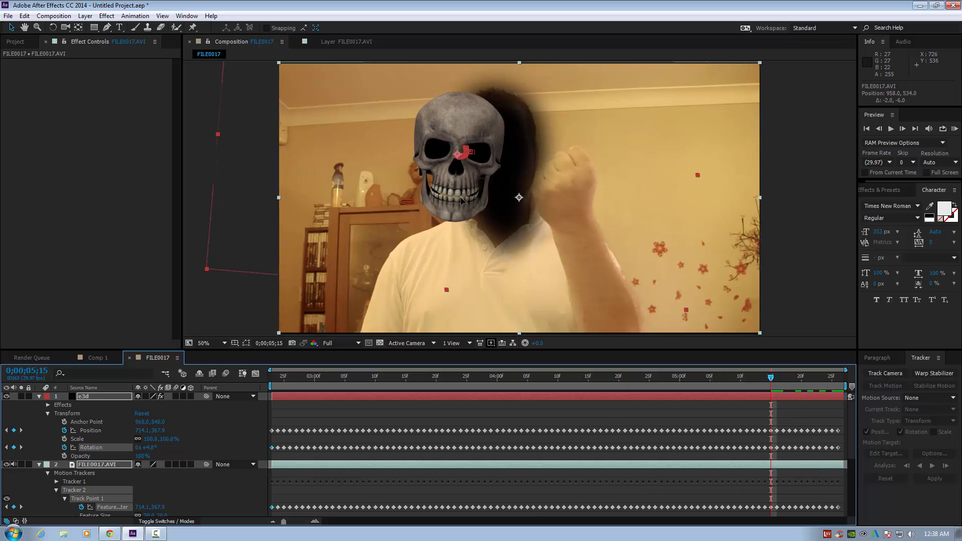
left_click_drag(773, 378, 281, 350)
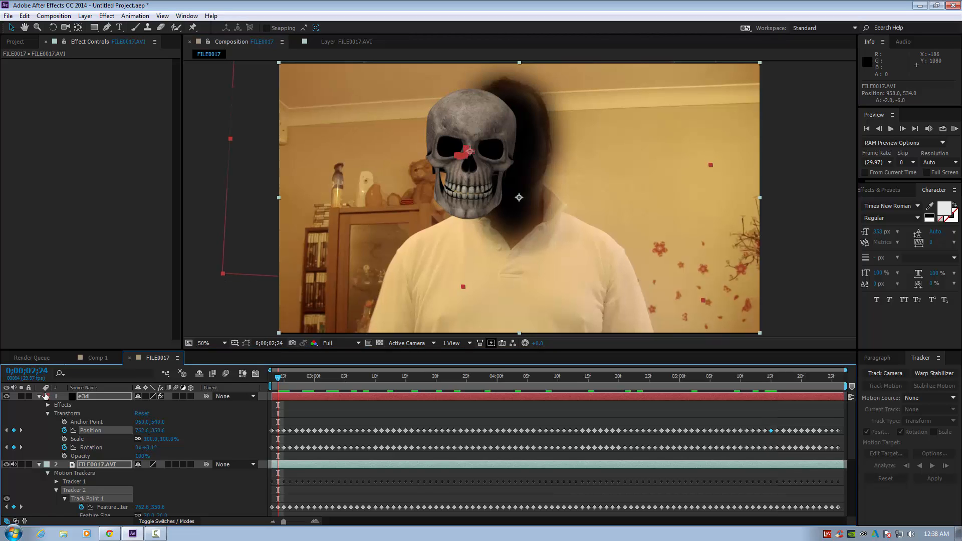
Nudge the selected e3d and FILE0017.AVI layers slightly, scale them to about 100% by 98%, and collapse their properties.
left_click(88, 398)
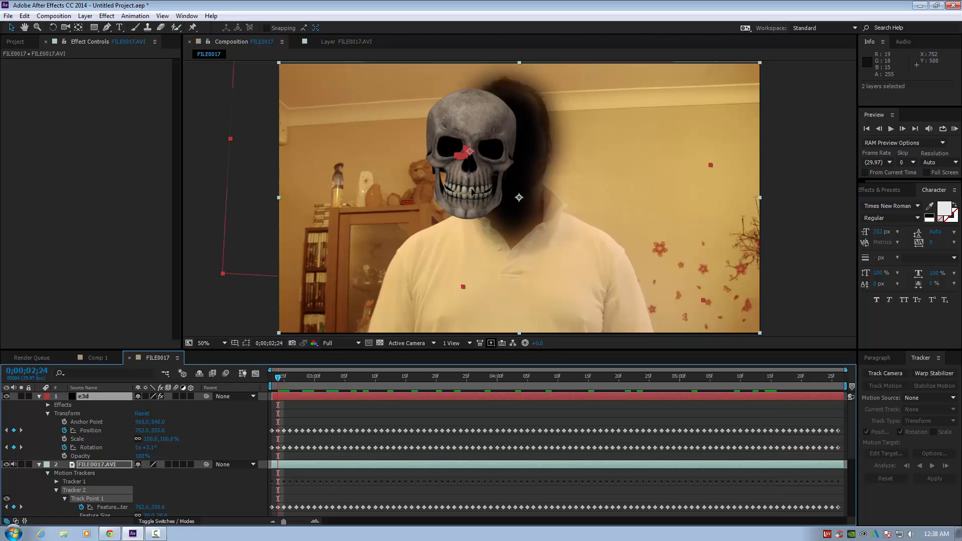
left_click_drag(471, 191, 472, 191)
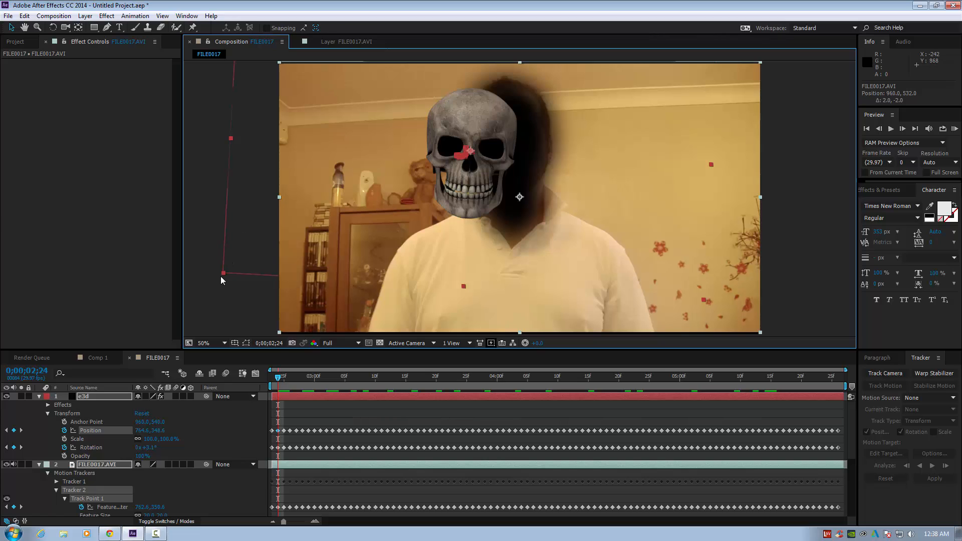
mouse_move(221, 274)
left_mouse_down()
mouse_move(233, 274)
mouse_move(221, 276)
left_mouse_up()
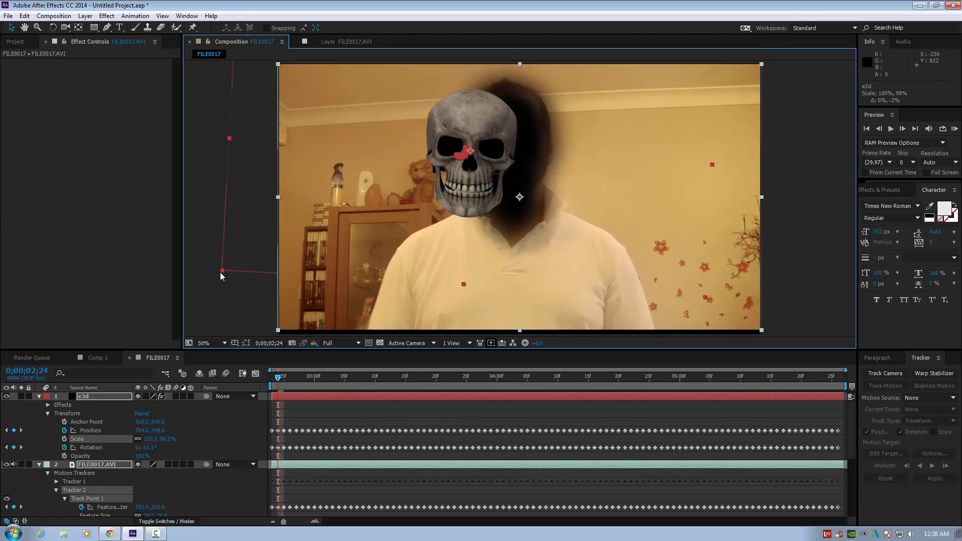
left_click(39, 396)
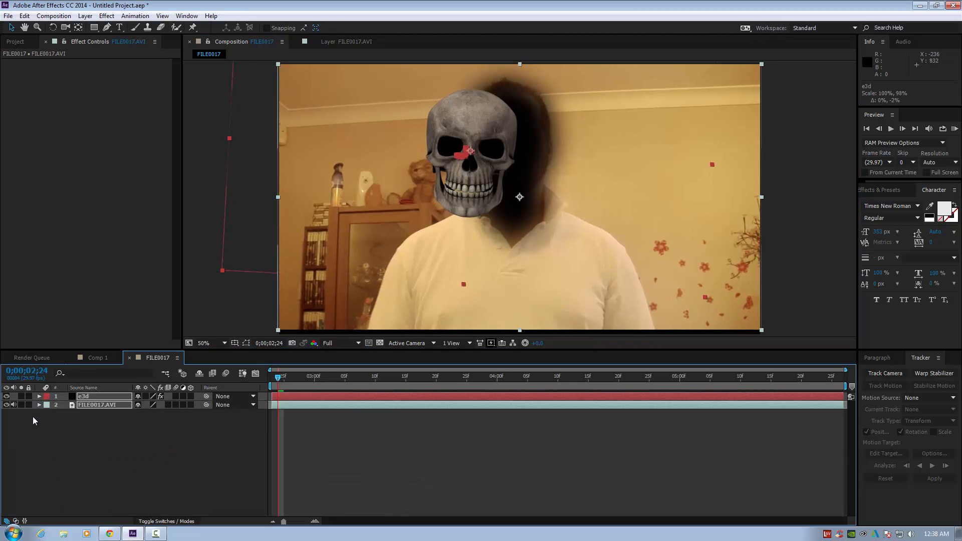
Add a two-node camera named Camera 1 with the 50mm preset to the FILE0017 composition.
left_click(85, 16)
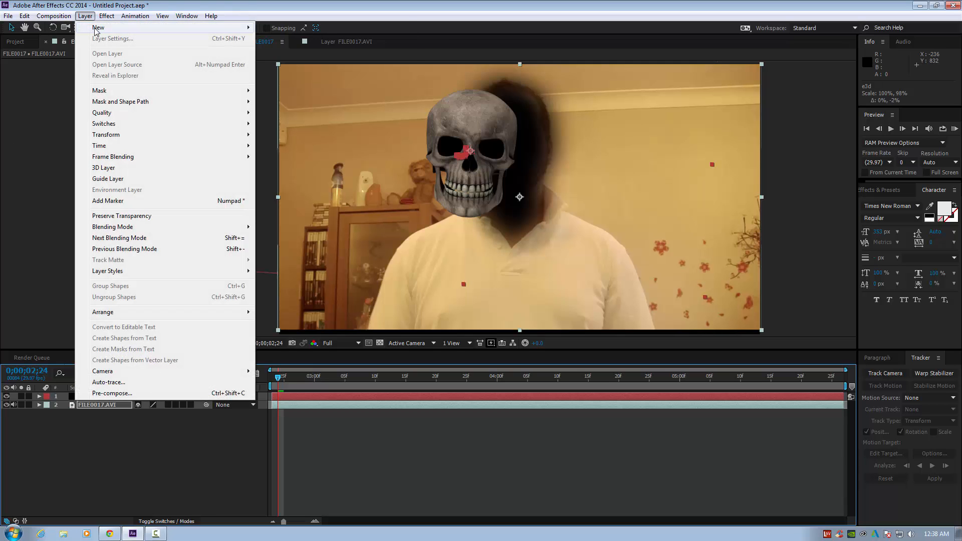
mouse_move(247, 27)
left_click(282, 60)
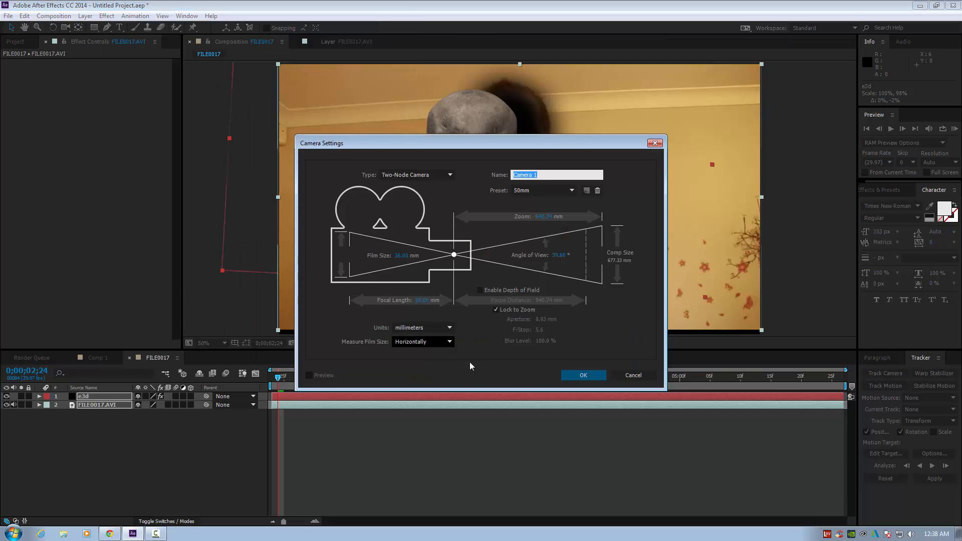
left_click(584, 375)
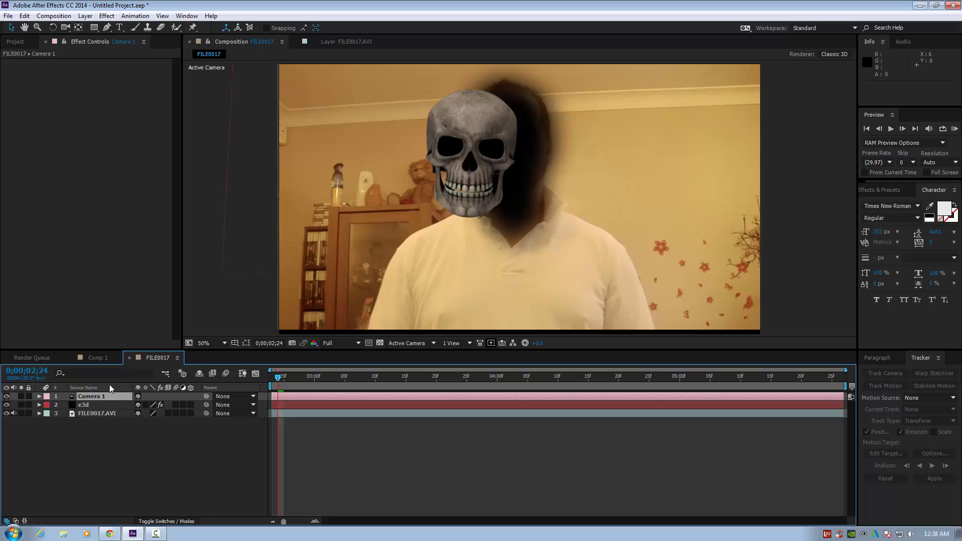
Move Camera 1 with the camera tool until the skull sits over the darkened head, at about 932, 634.5, -2663.5.
left_click(65, 28)
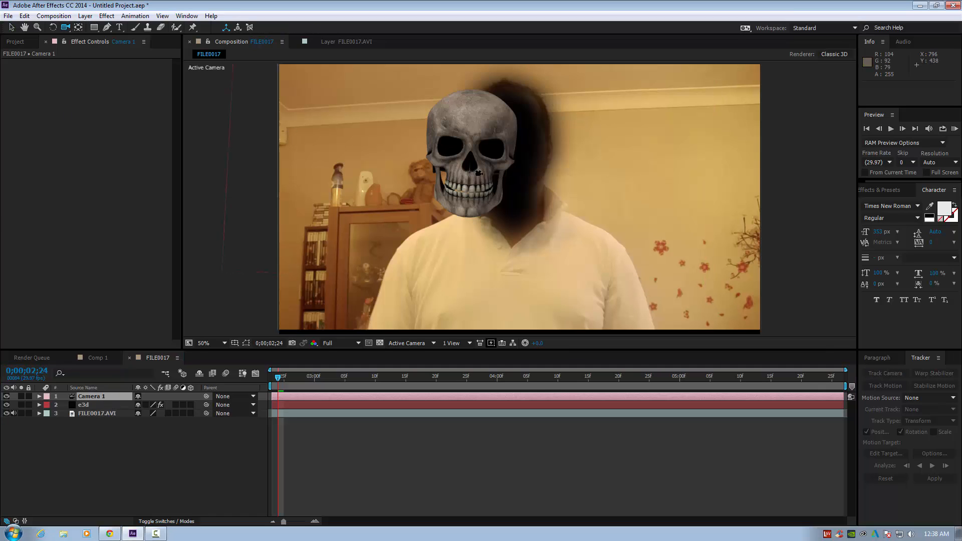
left_click(482, 173)
left_click_drag(482, 173, 510, 163)
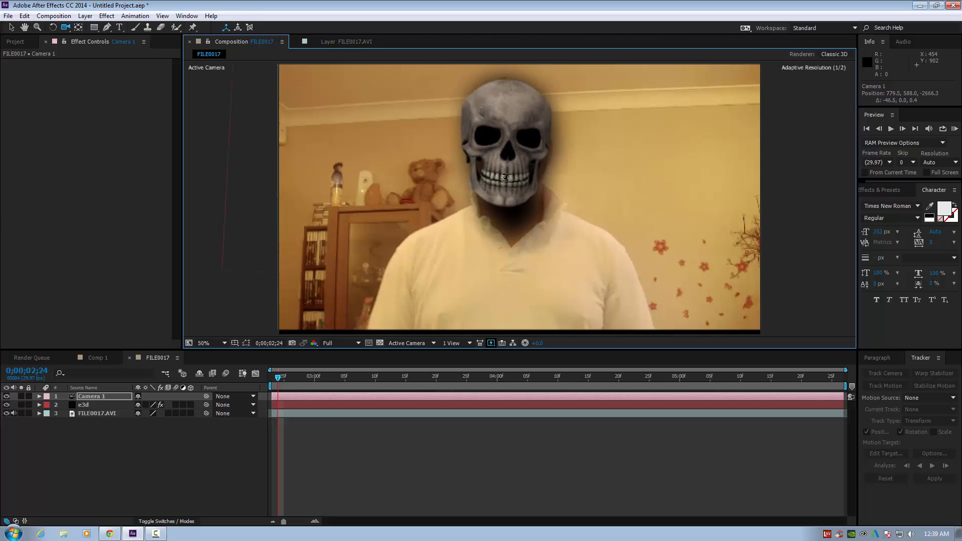
left_click_drag(521, 158, 512, 181)
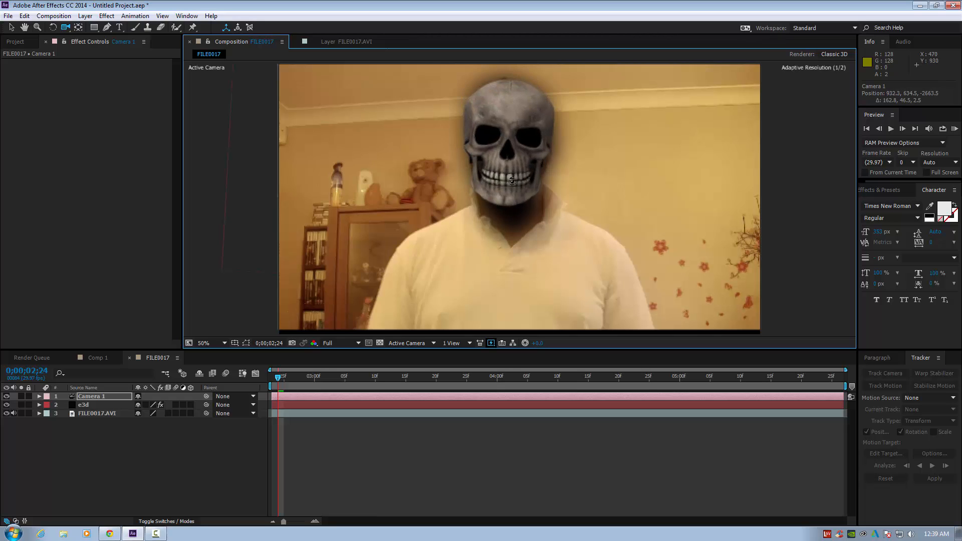
Fine-tune Camera 1 on the clip's first frame to about 930, 634.5, -2663.6 and reveal its Position property.
mouse_move(279, 380)
left_mouse_down()
mouse_move(669, 392)
mouse_move(270, 381)
left_mouse_up()
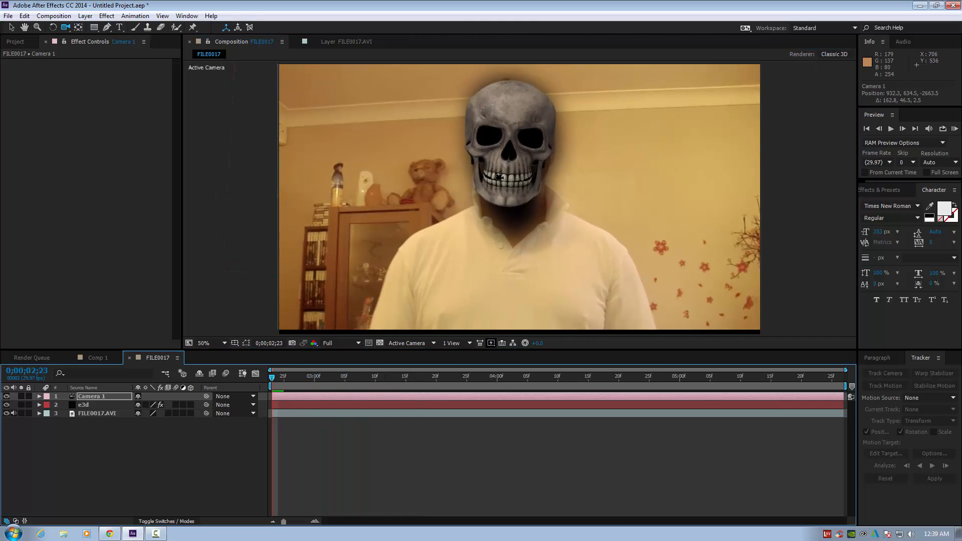
left_click_drag(520, 167, 517, 167)
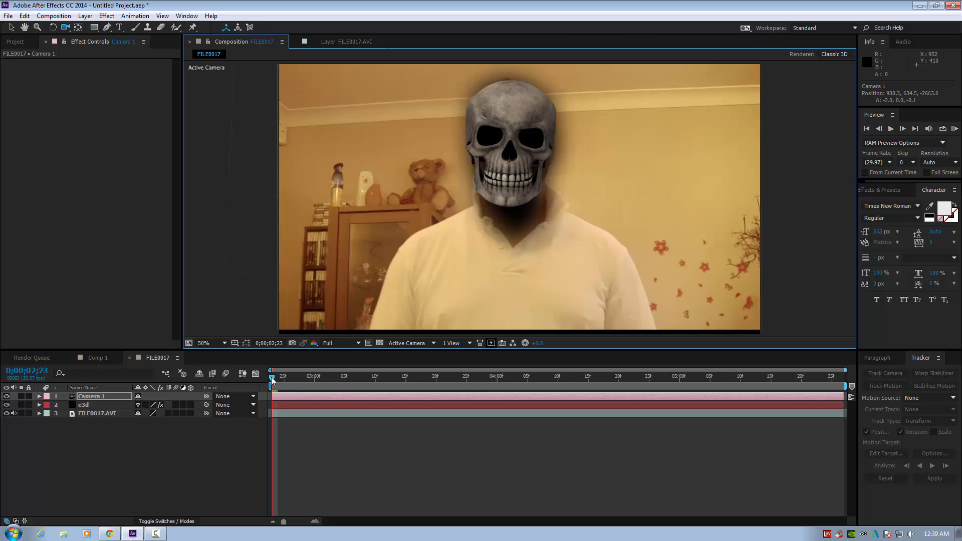
left_click(78, 395)
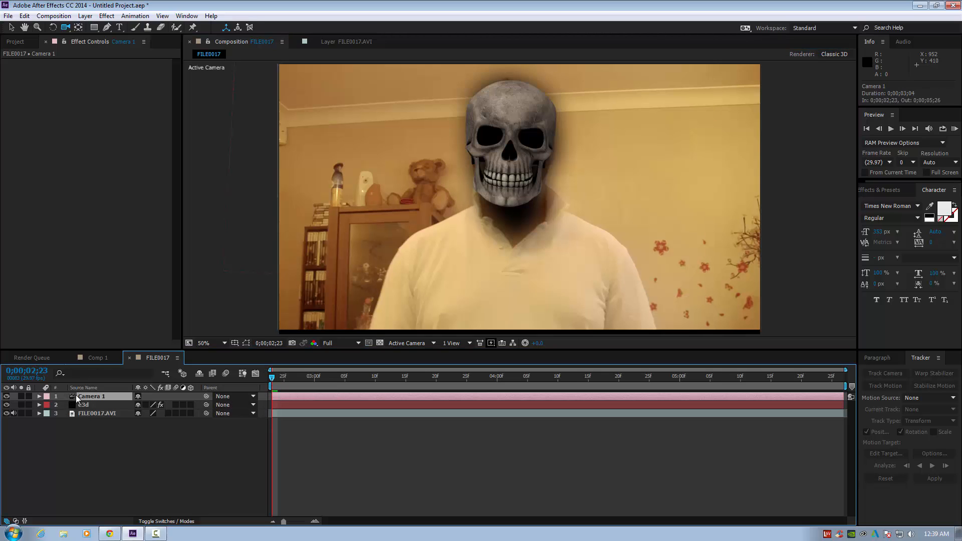
key("p")
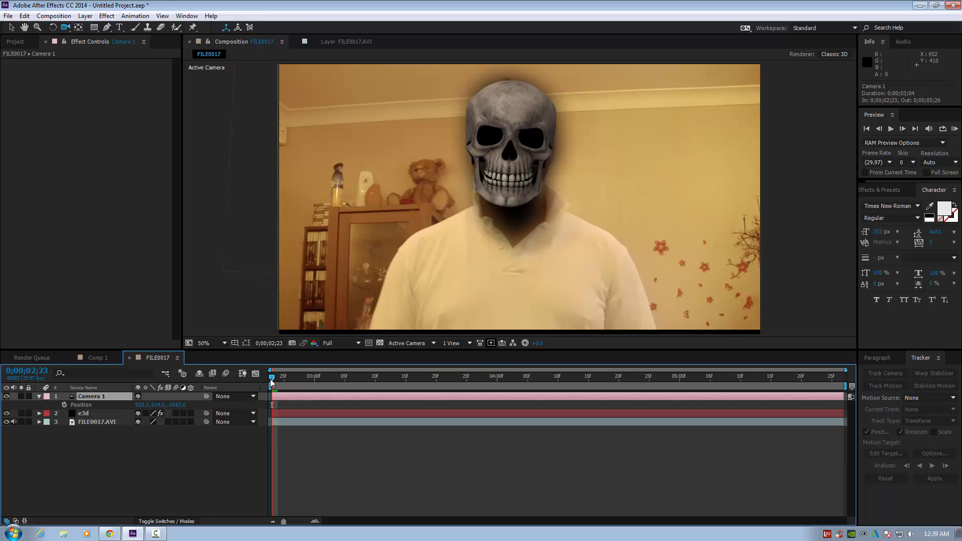
Orbit Camera 1 to about 1518.6, 799.2, -2563.1 and set its first Position keyframe at 0;00;02;23.
left_click_drag(270, 379, 308, 379)
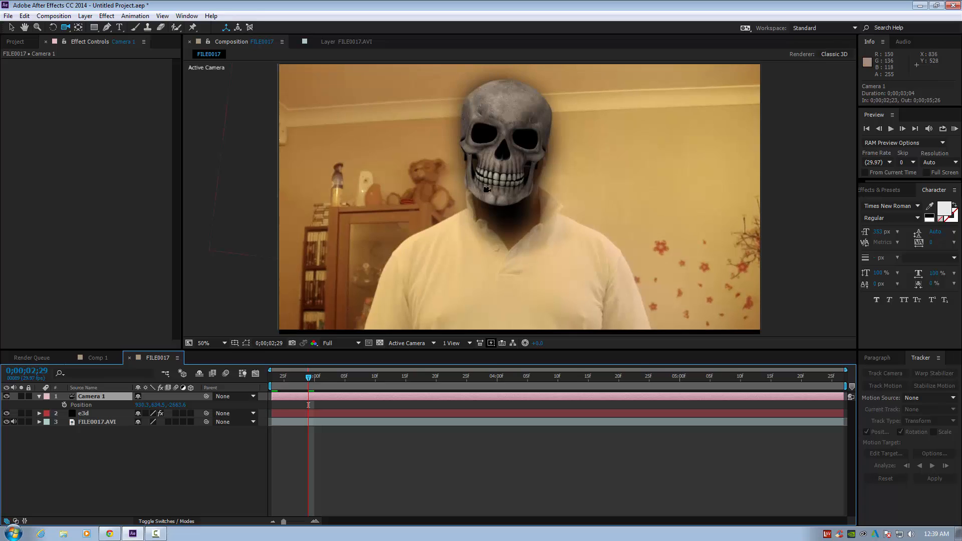
left_click_drag(486, 190, 498, 167)
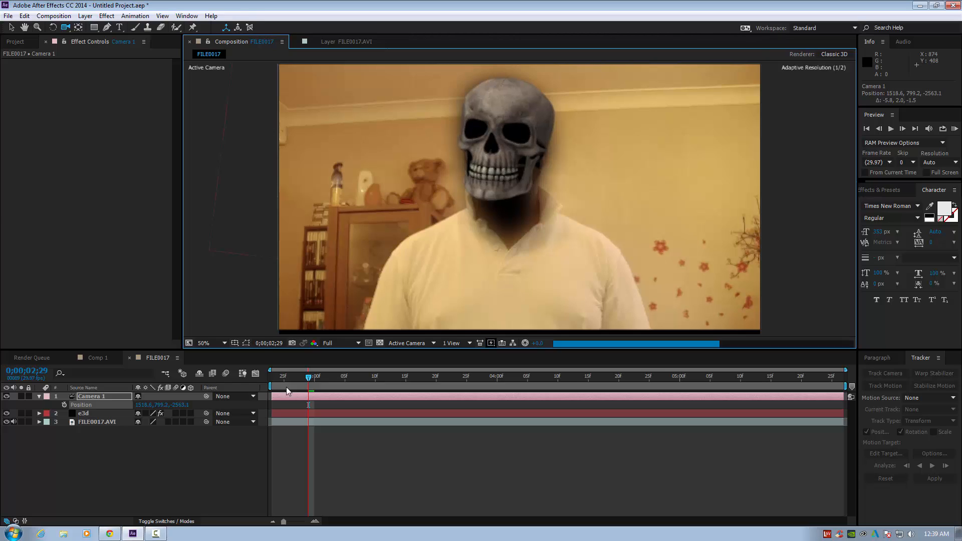
left_click(64, 405)
left_click_drag(308, 379, 266, 373)
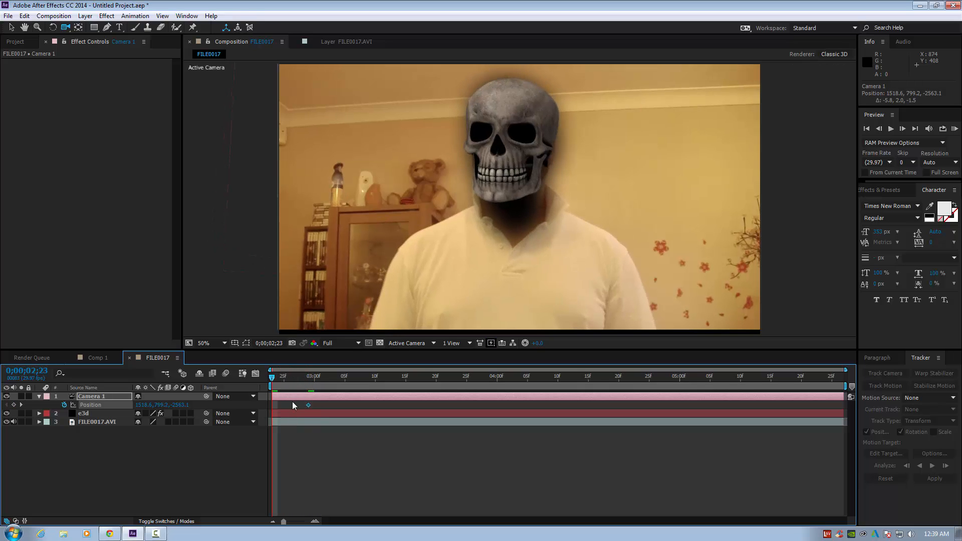
left_click_drag(316, 407, 317, 406)
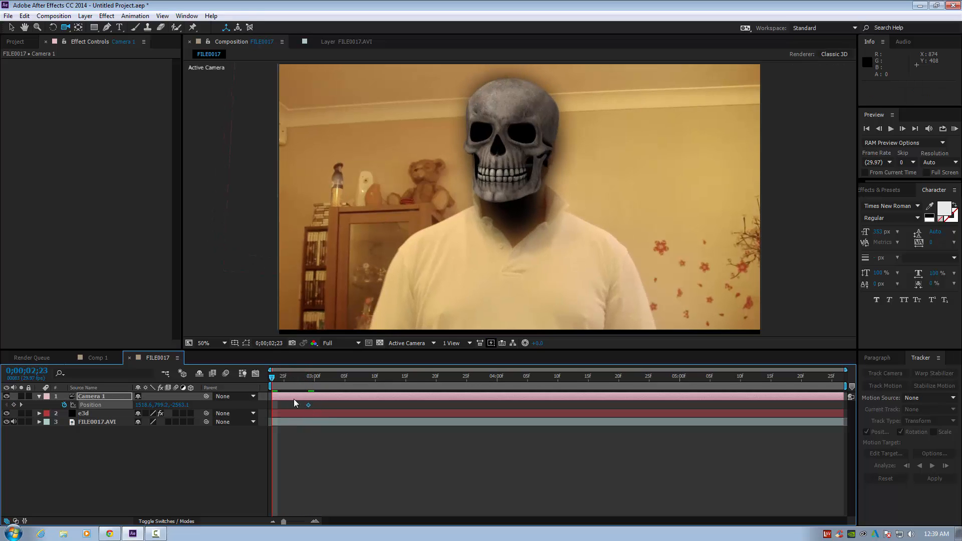
left_click(63, 405)
Orbit Camera 1 to keyframe its position at 0;00;03;00 (about 923.9, 868.7, -2650.9) and 0;00;03;12 (about 693.3, 172.8, -2632.7).
left_click_drag(272, 381, 314, 385)
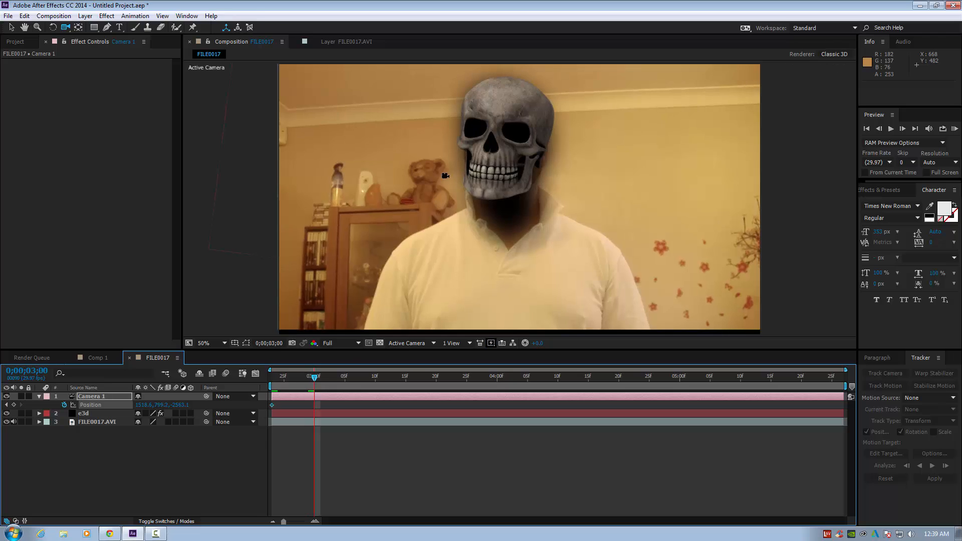
left_click_drag(475, 187, 484, 194)
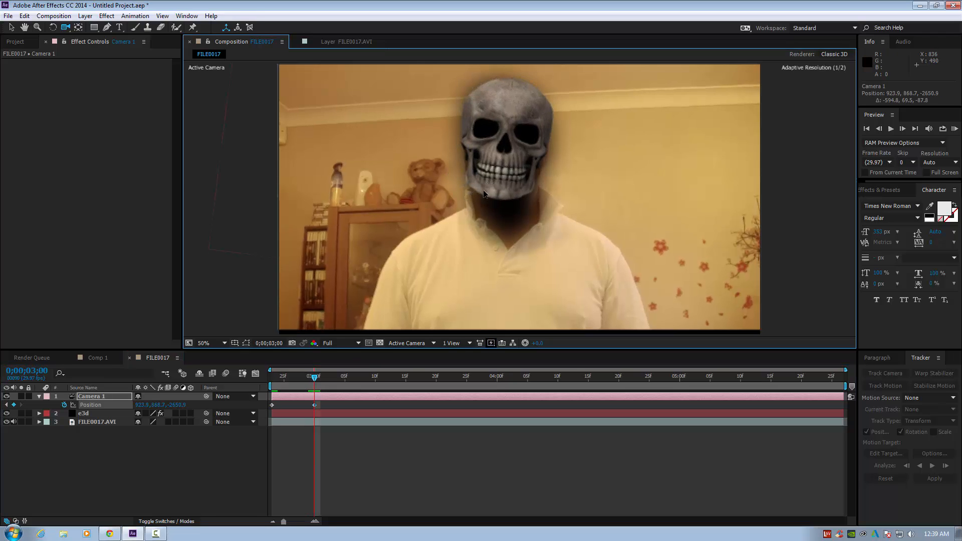
left_click(317, 377)
left_click_drag(316, 379, 387, 379)
left_click_drag(510, 199, 500, 194)
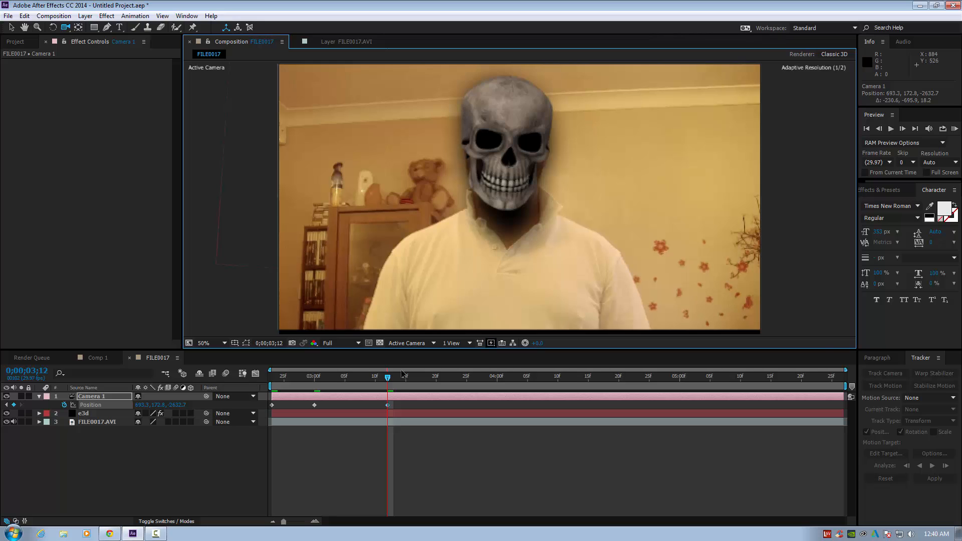
Orbit Camera 1 to keyframe its position just before 0;00;04;00 and at 0;00;04;11, the latter about 534.6, 81.2, -2604.7.
left_click_drag(388, 379, 485, 381)
left_click_drag(499, 195, 483, 195)
left_click_drag(485, 380, 563, 382)
left_click_drag(478, 205, 494, 207)
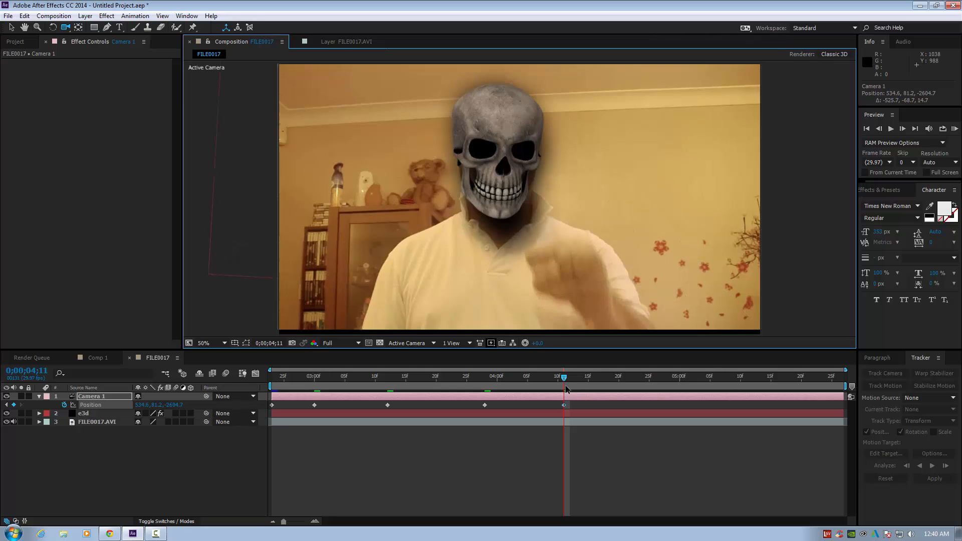
Orbit Camera 1 to keyframe its position at 0;00;04;23 (about 1200.8, 357.6, -2628.7) and 0;00;05;10 (about 761.8, 357.6, -2657.5).
left_click_drag(569, 383, 636, 388)
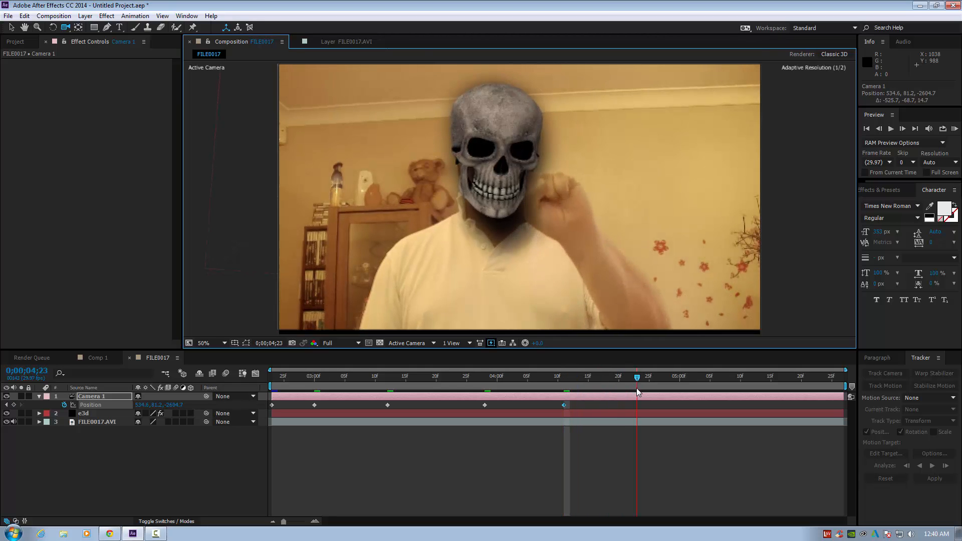
left_click_drag(501, 213, 486, 207)
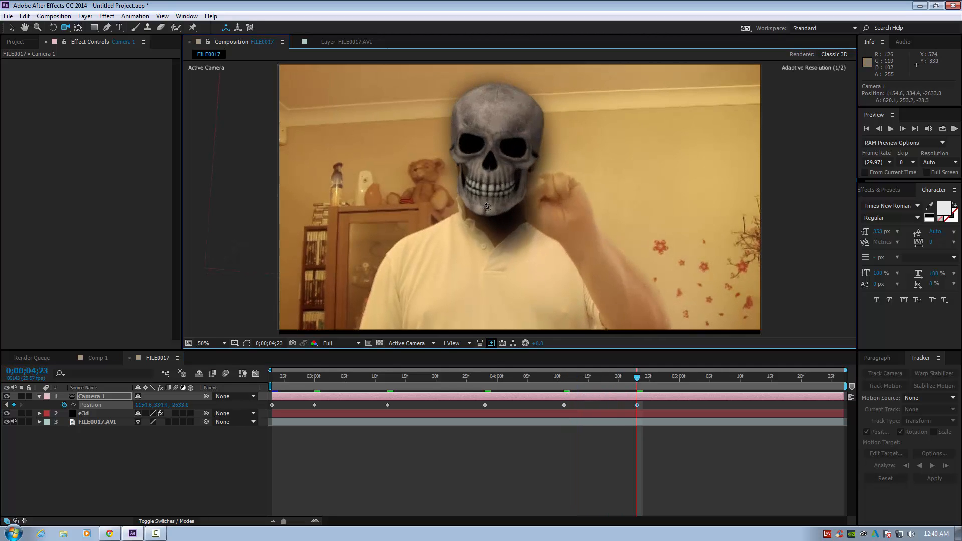
left_click_drag(637, 380, 740, 381)
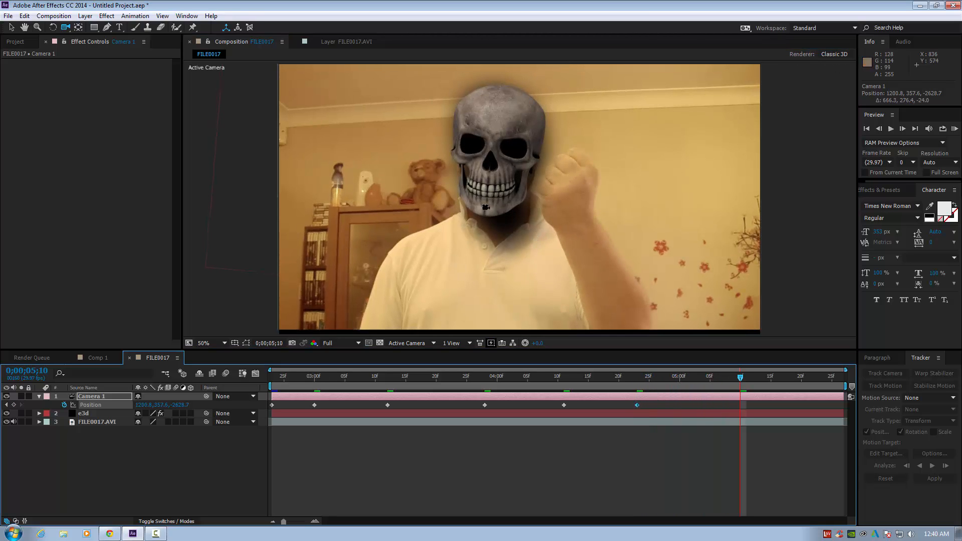
left_click_drag(642, 303, 494, 206)
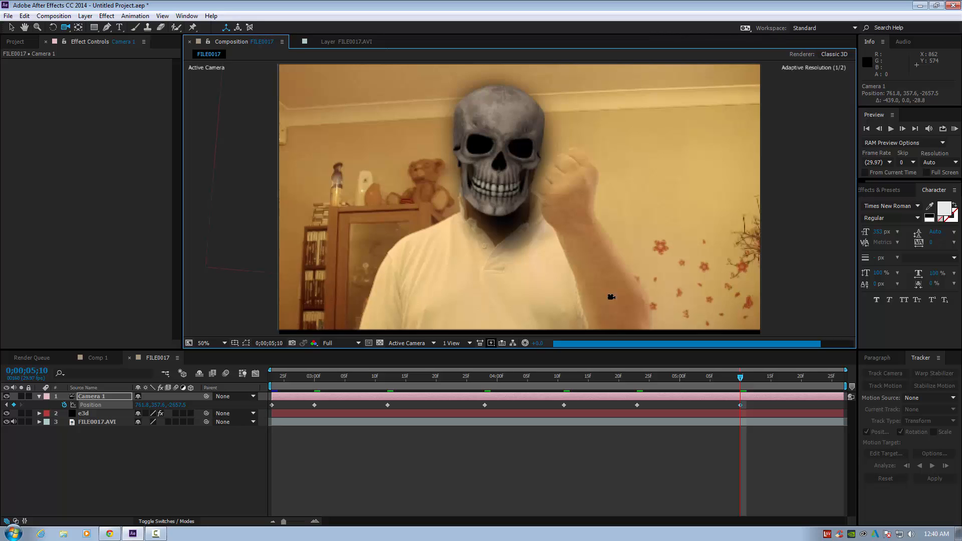
Keyframe Camera 1's position at 0;00;05;23 (about -141.9, -234.1, -2352.8) and, with the skull facing forward, at 0;00;05;26, and collapse its properties.
left_click_drag(750, 384, 819, 383)
left_click_drag(485, 203, 507, 216)
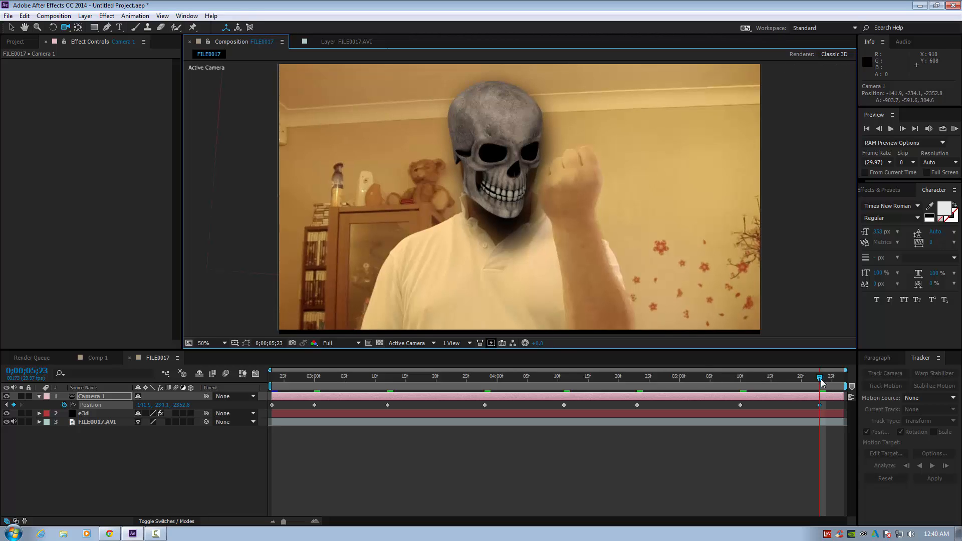
left_click_drag(822, 382, 846, 385)
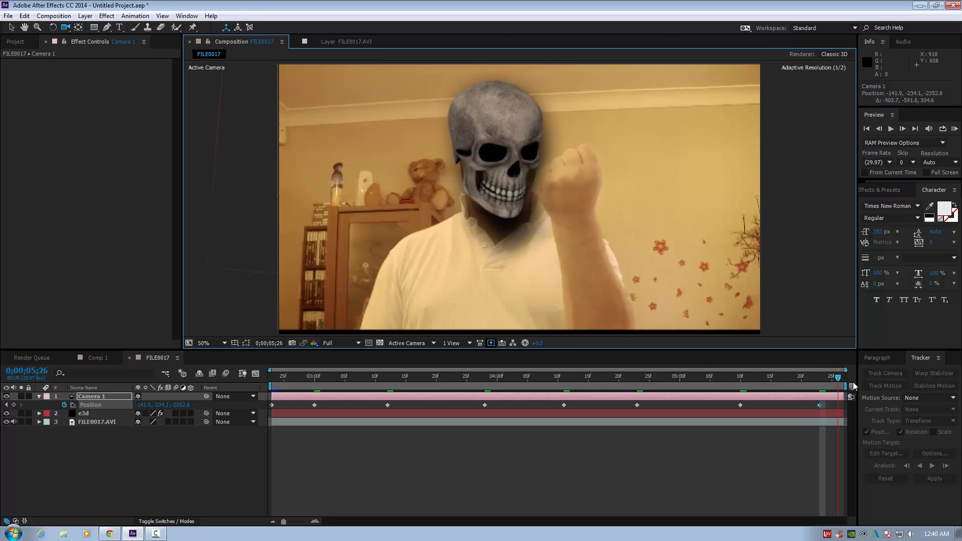
left_click_drag(498, 202, 472, 192)
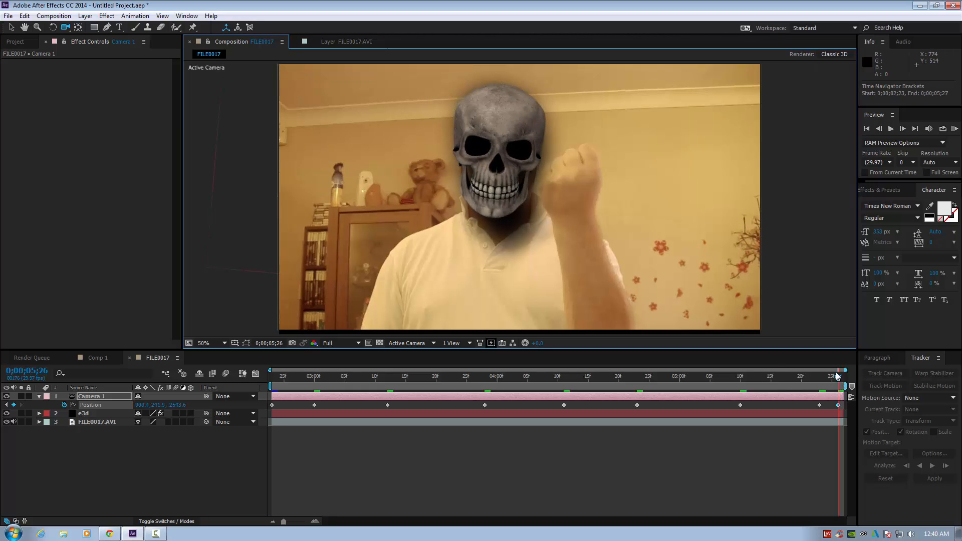
left_click_drag(839, 379, 278, 359)
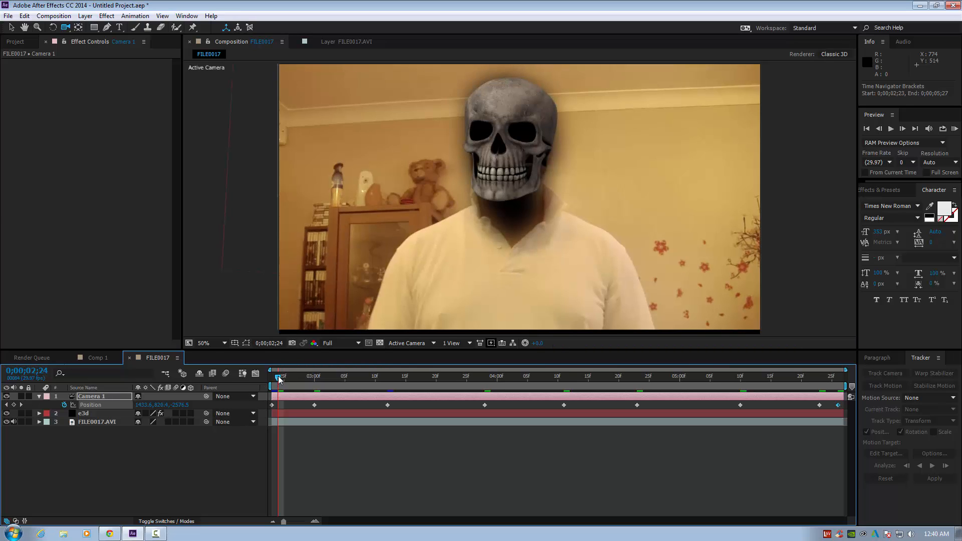
left_click_drag(279, 380, 269, 379)
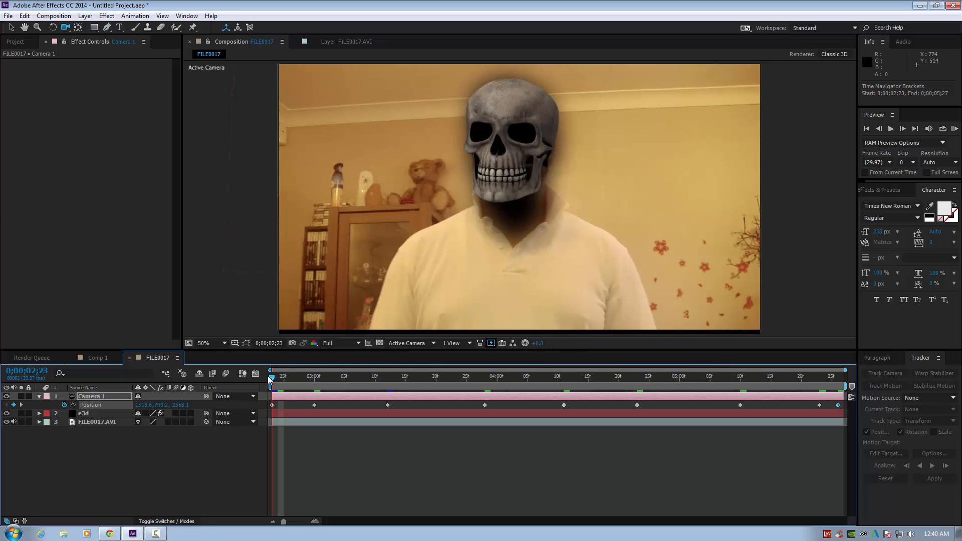
left_click(39, 396)
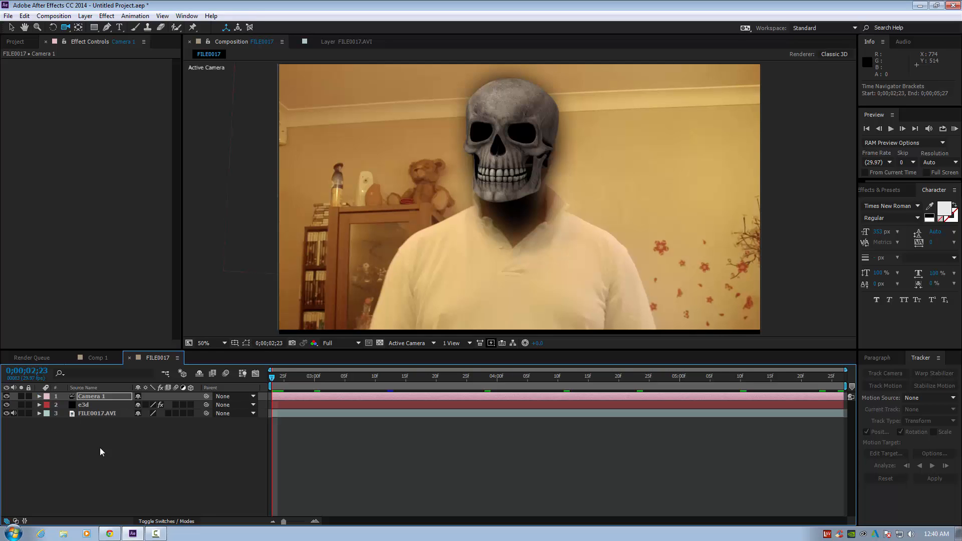
Import the three Torch_Turbulent and two Torch_Windy clips from the 09. Fire folder of Action_Essentials_720p on drive D.
left_click(15, 41)
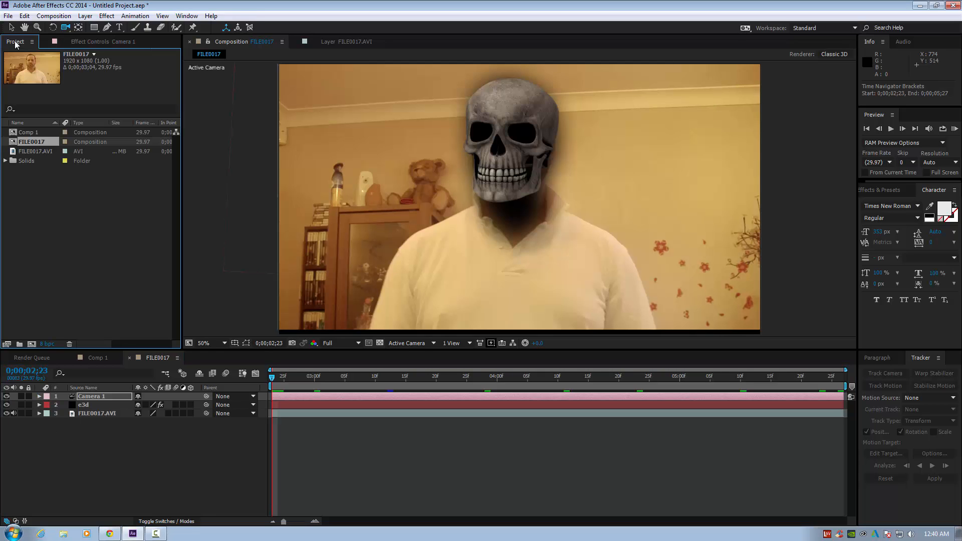
left_click(5, 16)
mouse_move(115, 151)
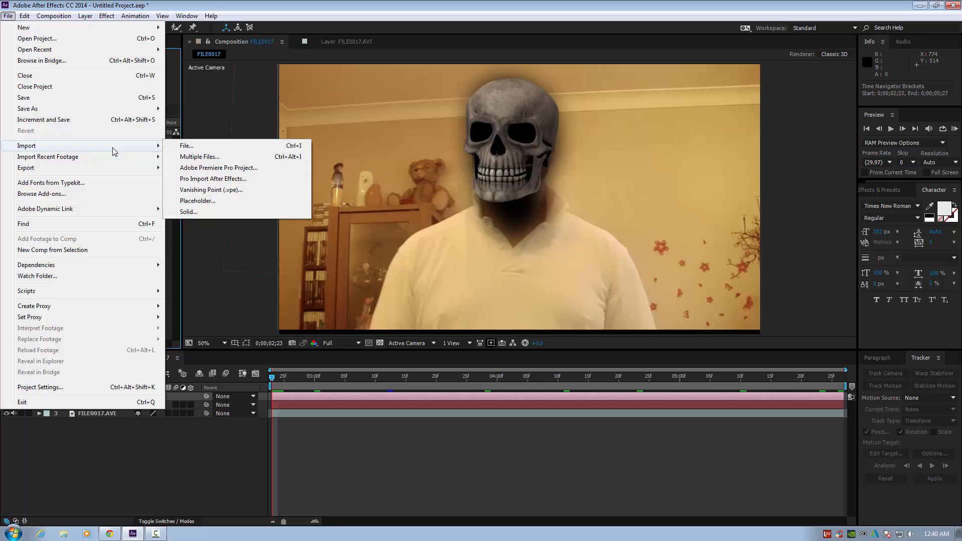
left_click(186, 148)
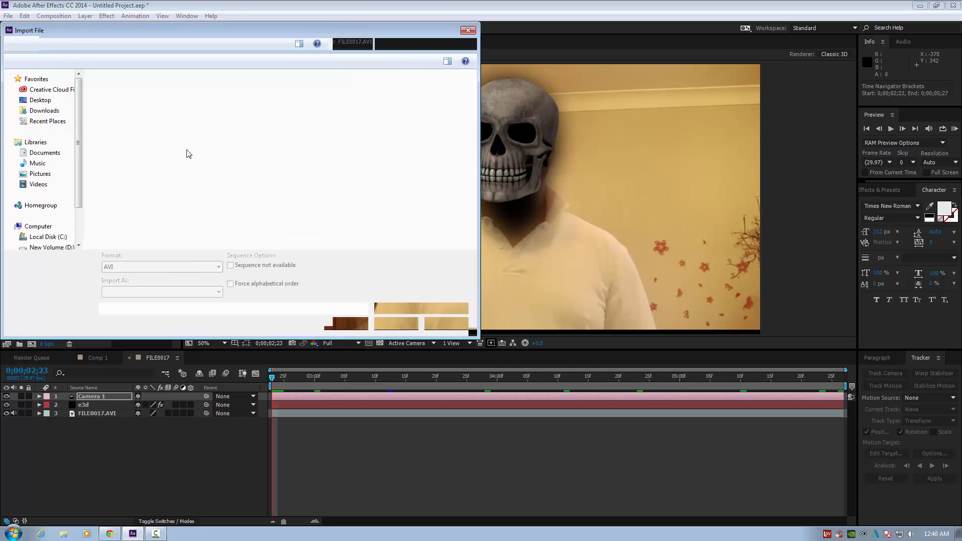
left_click(67, 247)
double_click(146, 102)
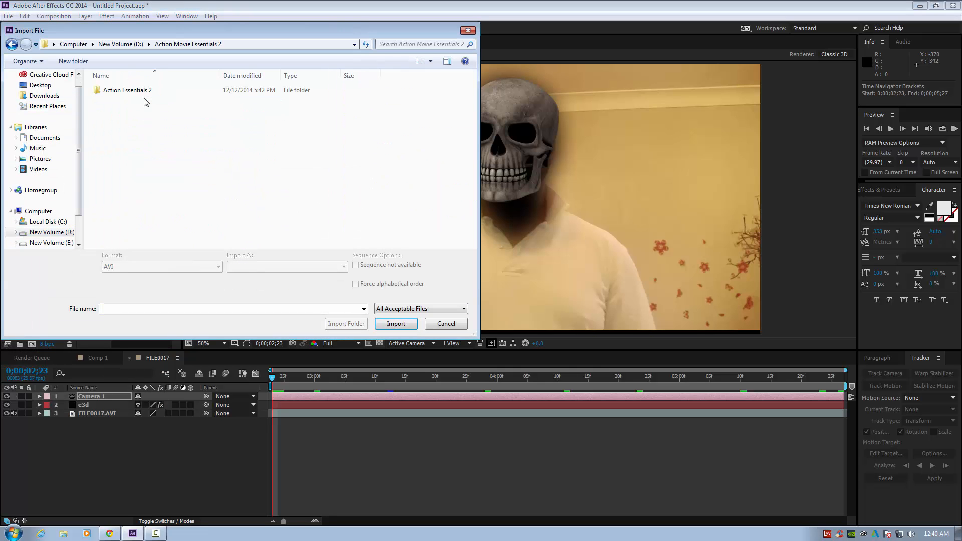
double_click(138, 90)
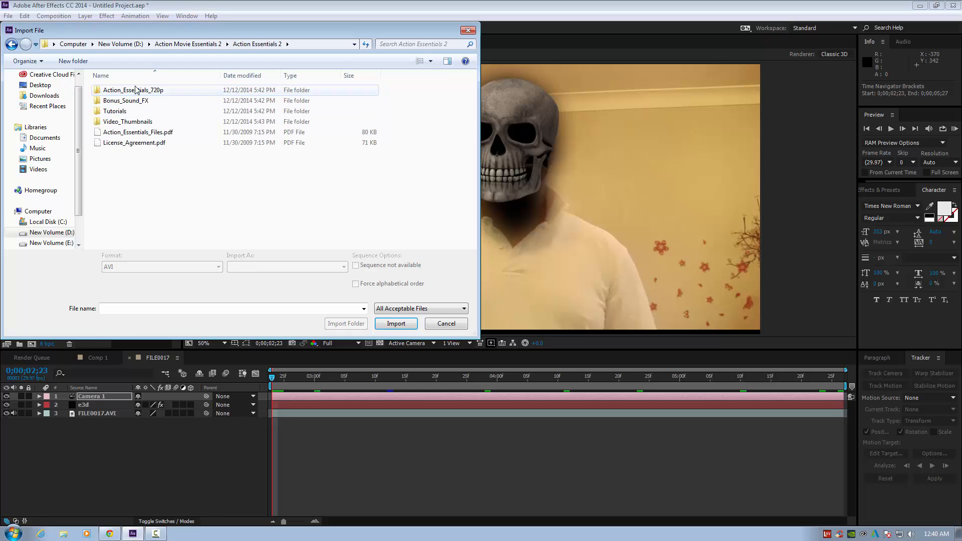
double_click(135, 90)
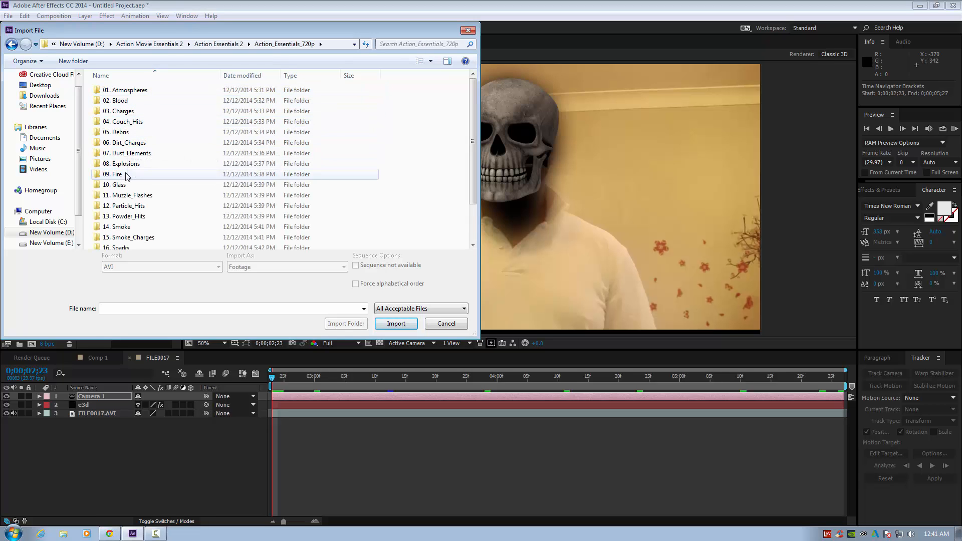
double_click(128, 176)
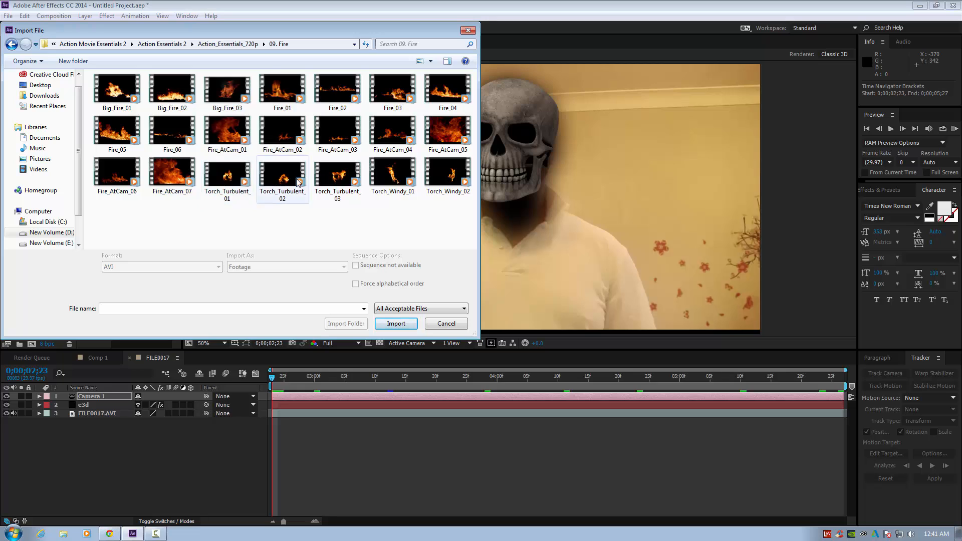
left_click_drag(221, 223, 437, 174)
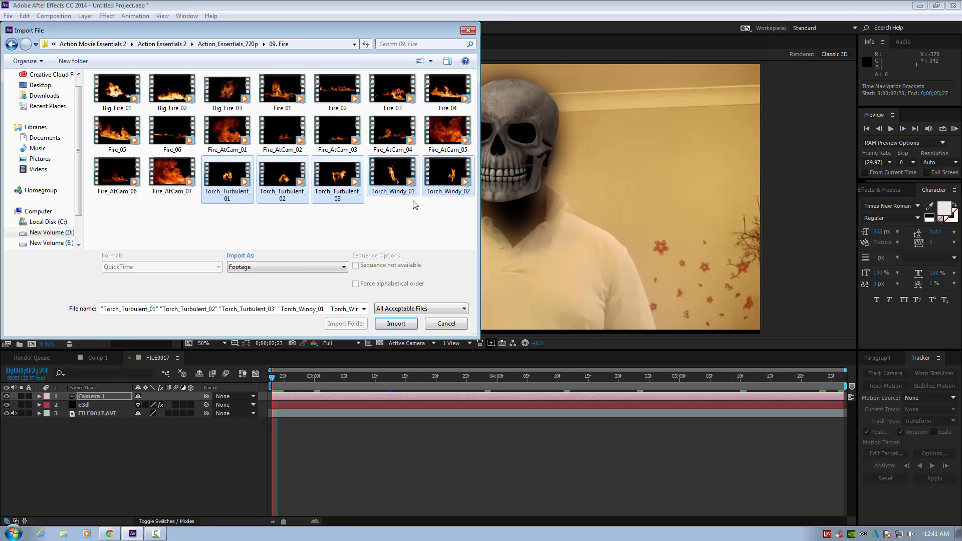
left_click(390, 326)
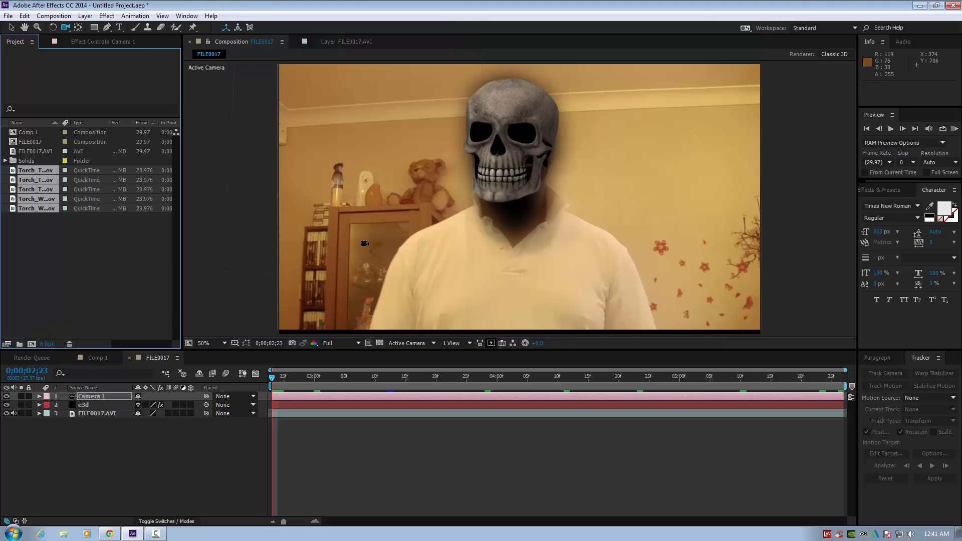
Add Torch_Windy_02.mov between the Camera 1 and e3d layers and place its flame along the skull's side at 1078, 264.
left_click(37, 244)
left_click(40, 209)
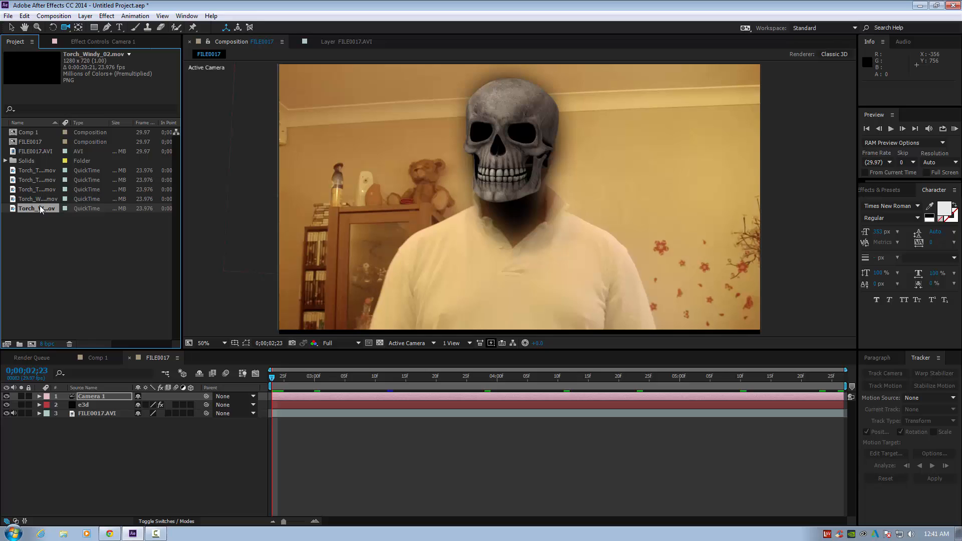
left_click_drag(72, 365, 86, 400)
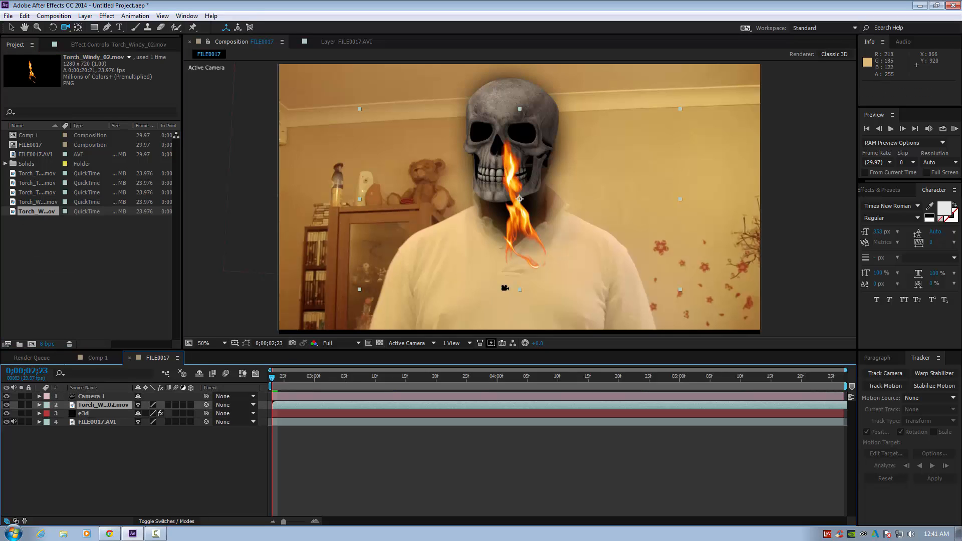
left_click(11, 28)
left_click_drag(518, 243, 550, 178)
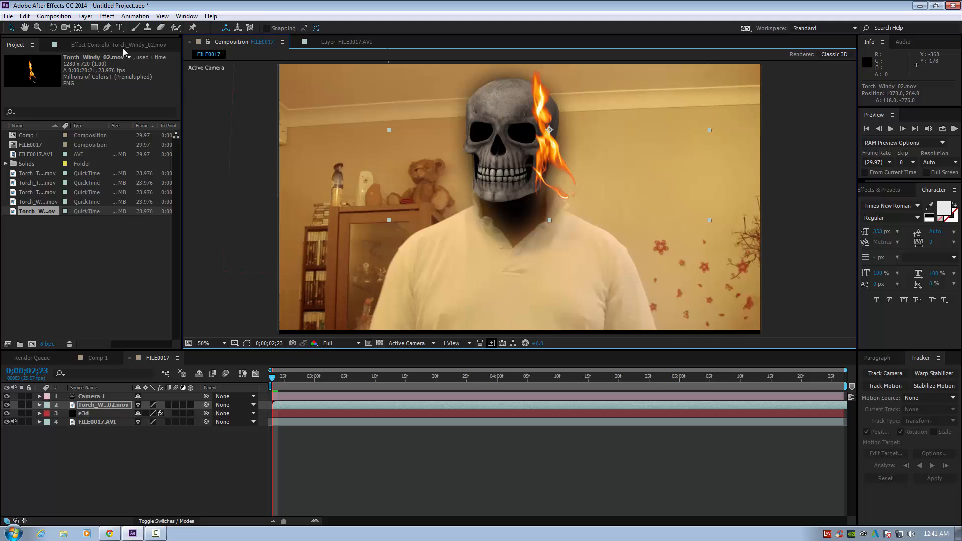
Rotate Torch_Windy_02.mov by about 11.6°, reposition it at 1058, 312, and place its layer directly below e3d.
left_click(53, 27)
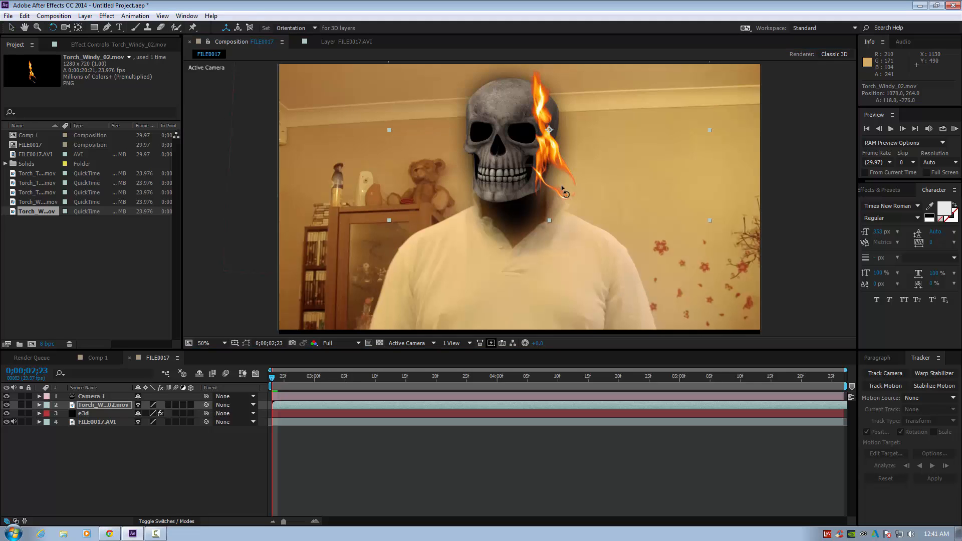
left_click_drag(562, 187, 538, 150)
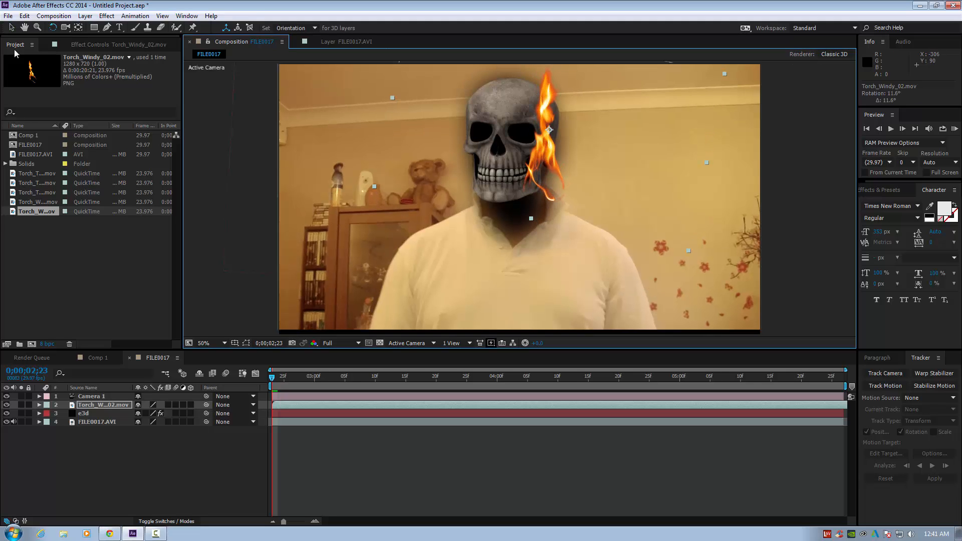
left_click(11, 27)
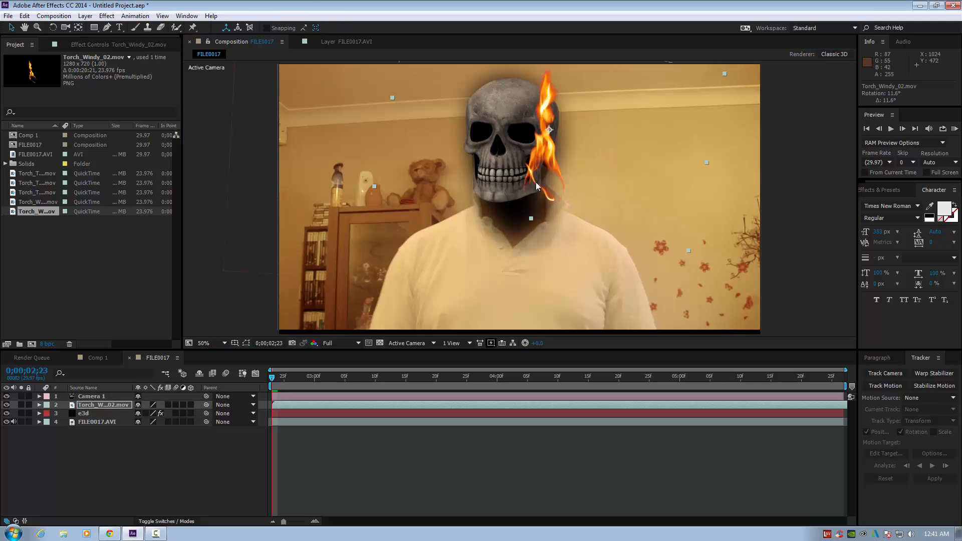
left_click_drag(536, 186, 531, 199)
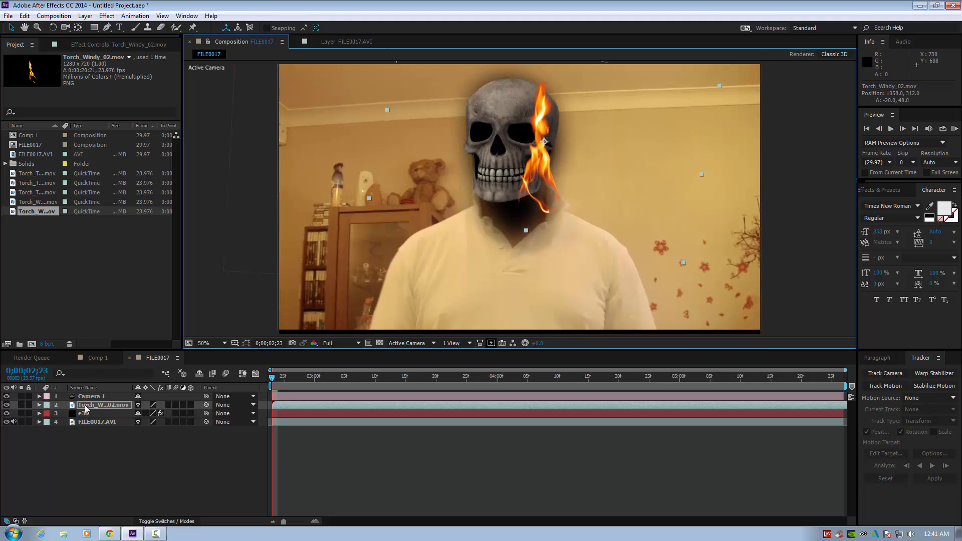
left_click_drag(86, 412, 87, 417)
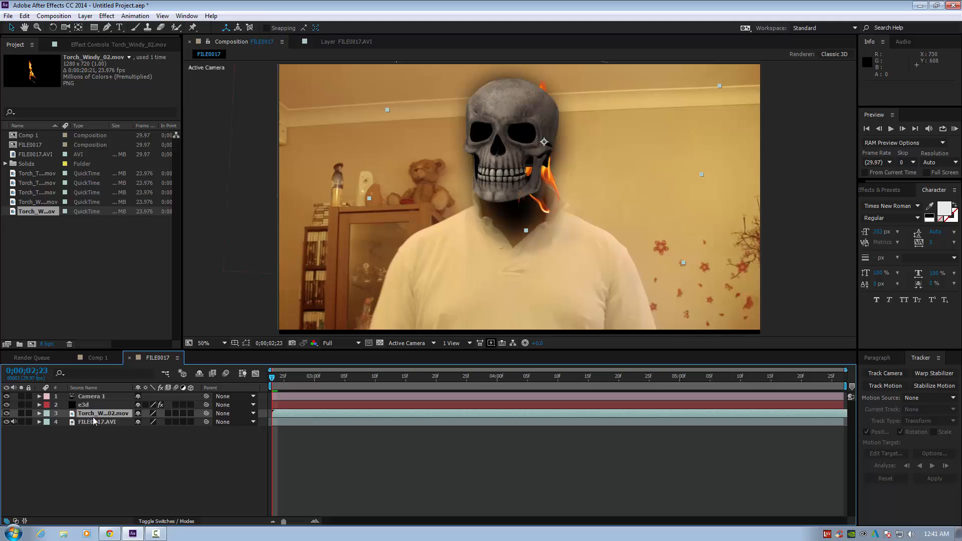
Reposition Torch_Windy_02.mov at 1042, 362 and add two more copies beneath its layer, one under the jaw and one at 796, 322.
left_click_drag(541, 209, 535, 221)
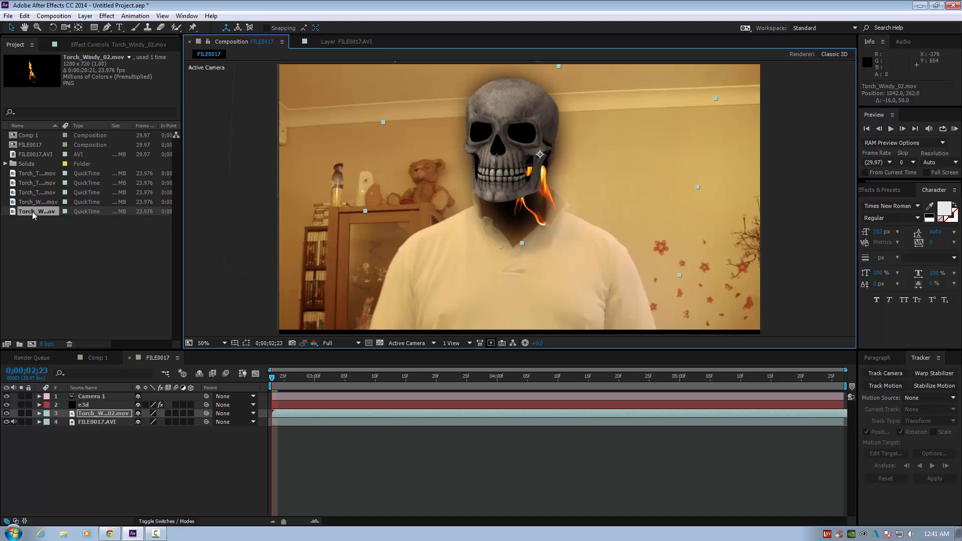
left_click_drag(33, 212, 100, 423)
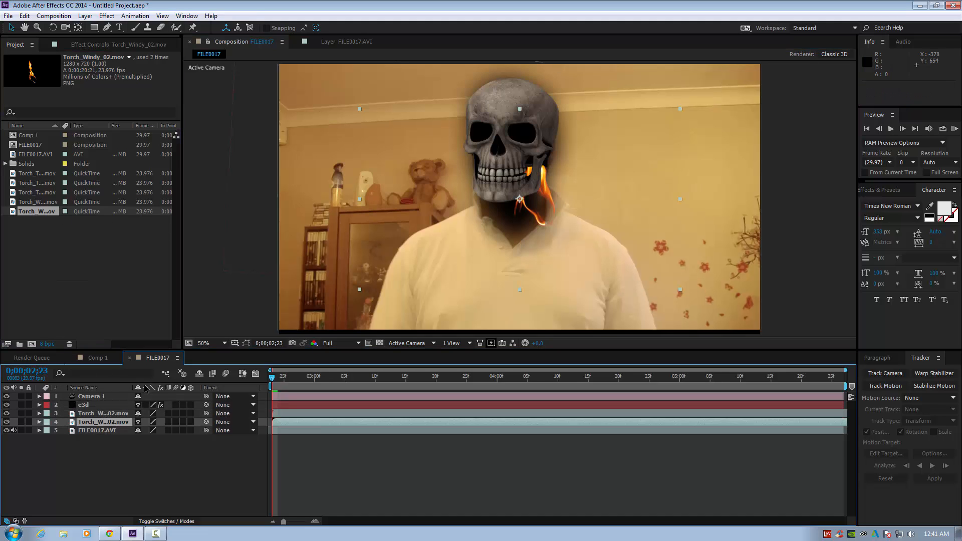
left_click_drag(518, 215, 490, 194)
left_click_drag(36, 214, 100, 427)
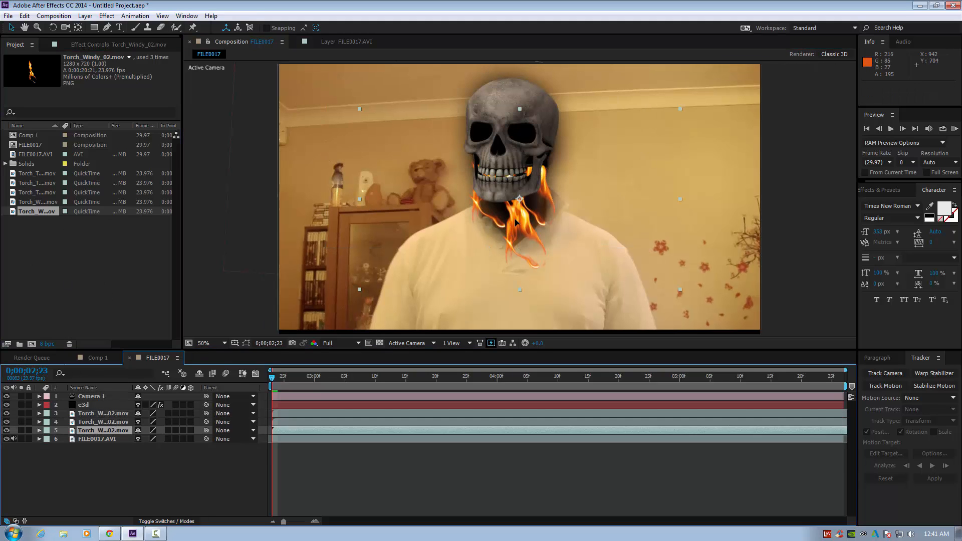
left_click_drag(515, 222, 473, 184)
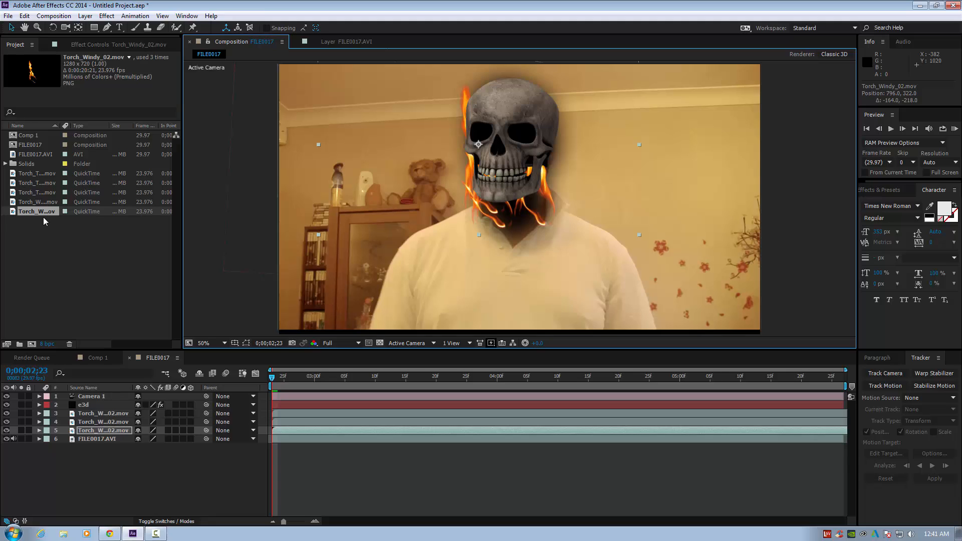
Add two more Torch_Windy_02.mov copies above FILE0017.AVI: one rotated about 20.2° at 1090, 242, the other at 906, 410.
left_click_drag(44, 212, 100, 437)
left_click_drag(525, 244, 530, 199)
left_click(53, 28)
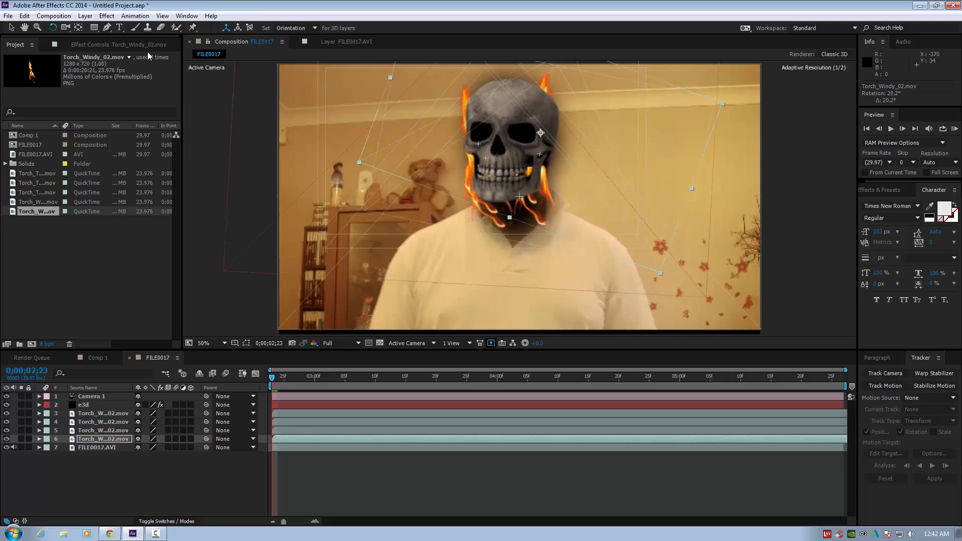
left_click(11, 28)
left_click_drag(533, 160, 544, 152)
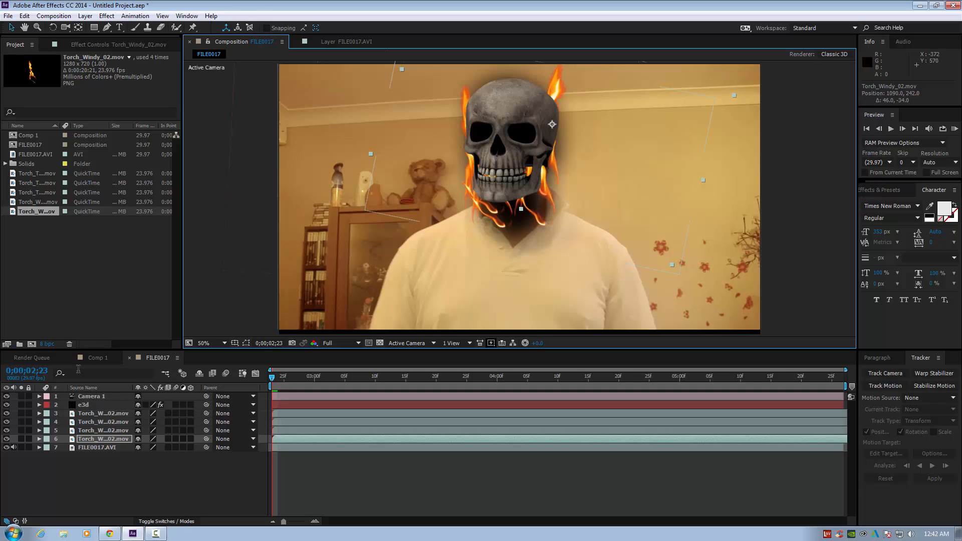
left_click_drag(29, 212, 91, 446)
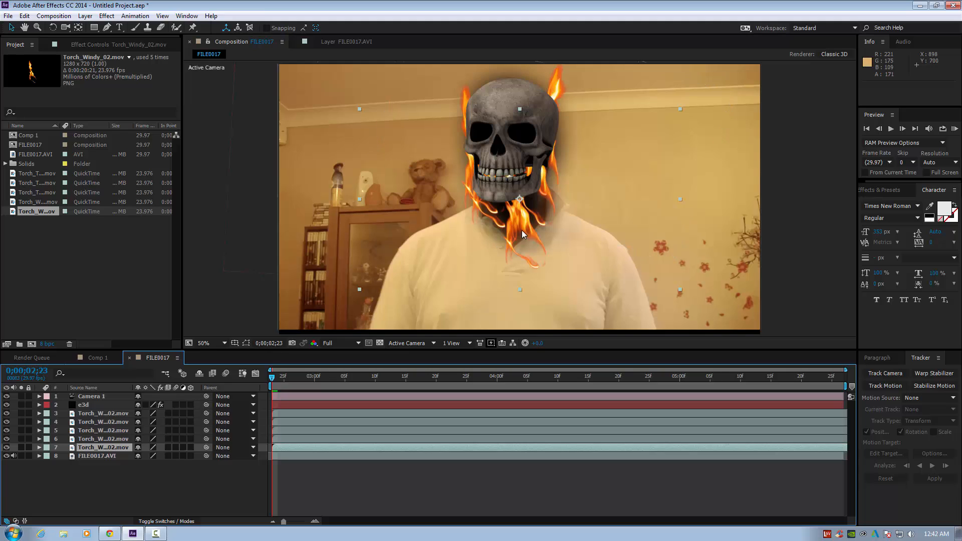
left_click_drag(524, 228, 511, 196)
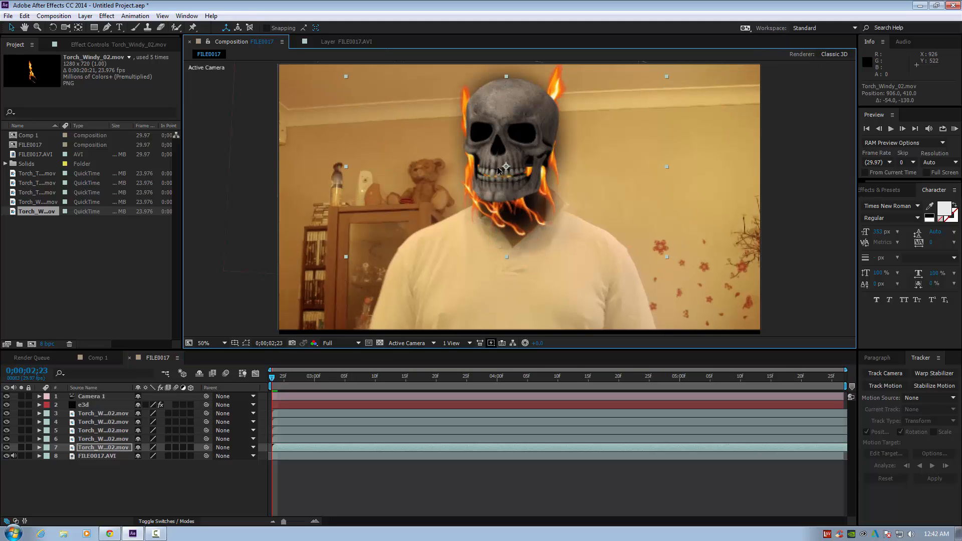
Check the Torch_Turbulent clips and add Torch_Turbulent_03.mov directly above FILE0017.AVI, placing its flame over the skull's crown at about 874, 46.
left_click(35, 182)
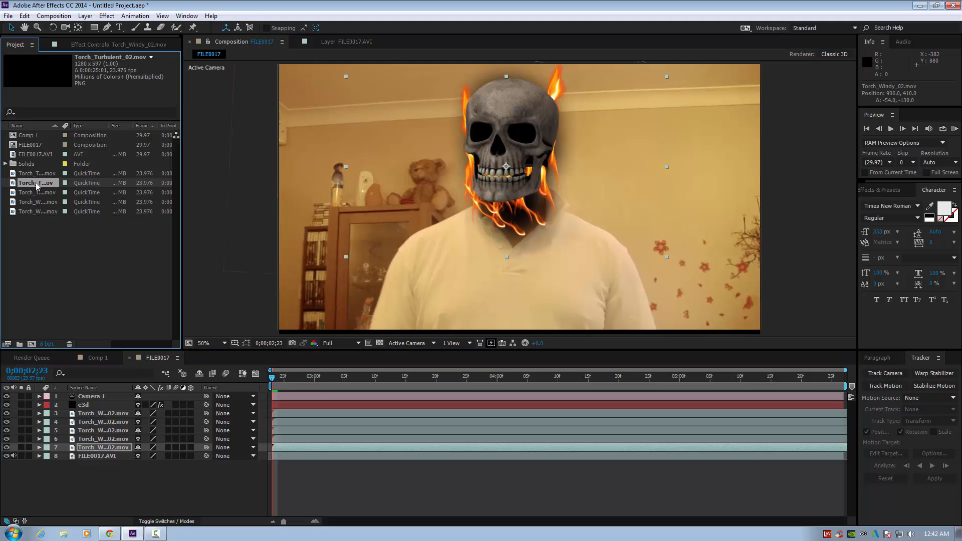
left_click(37, 174)
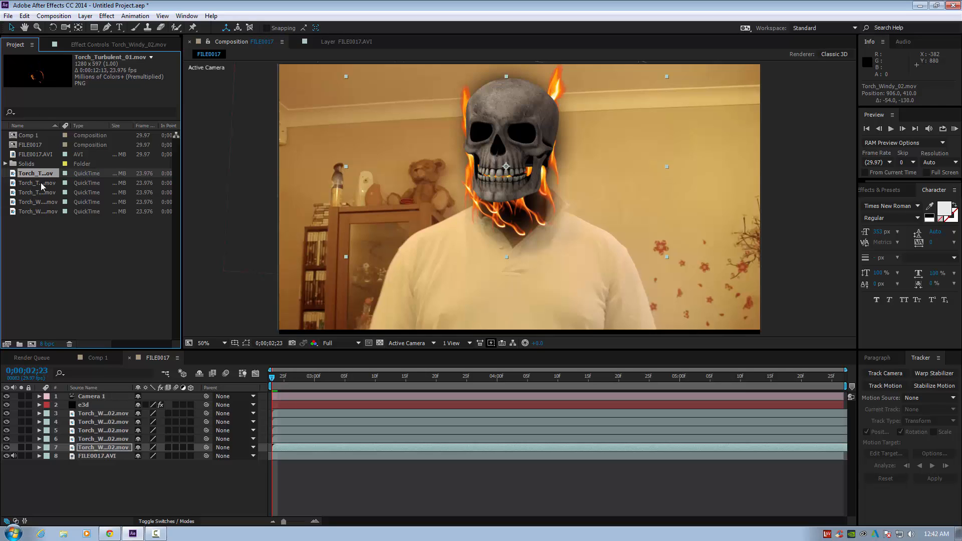
left_click(39, 192)
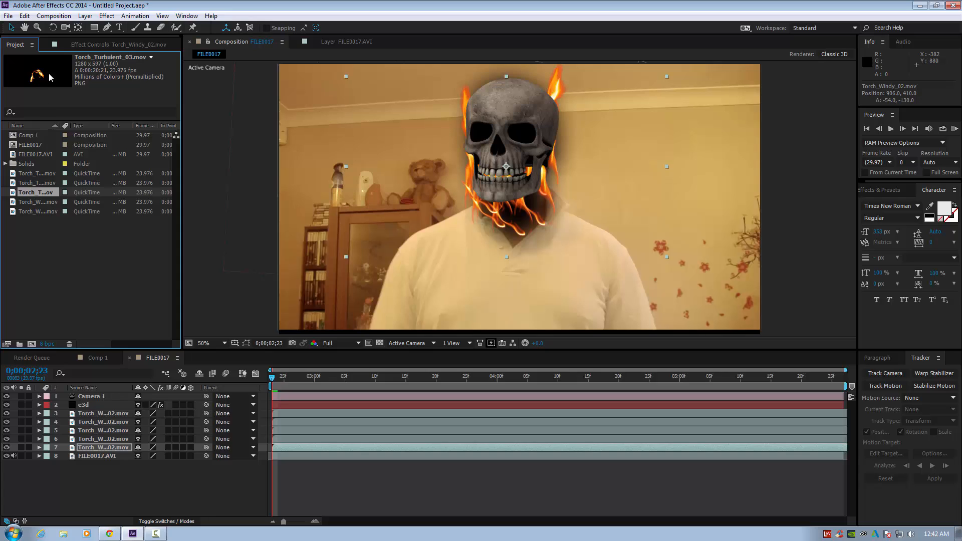
left_click_drag(45, 195, 90, 456)
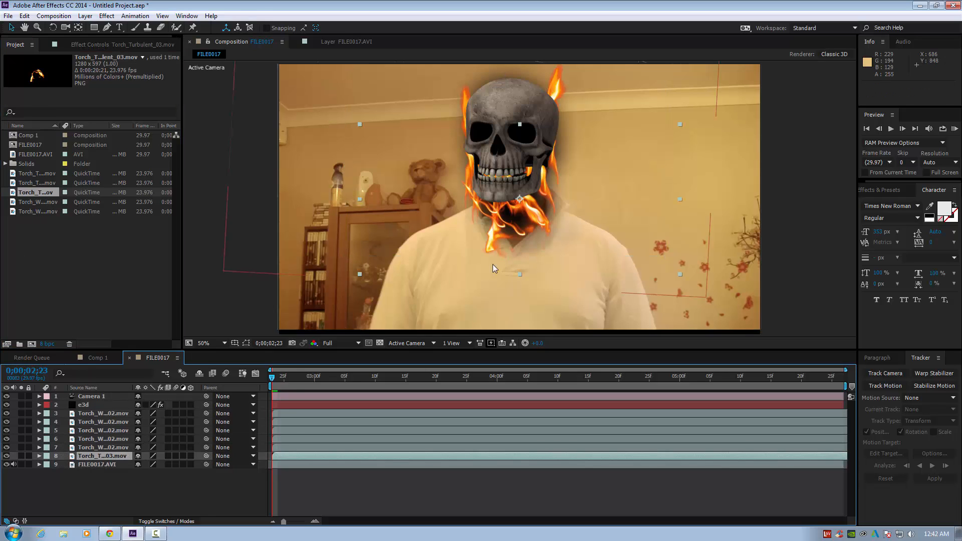
left_click_drag(514, 218, 504, 148)
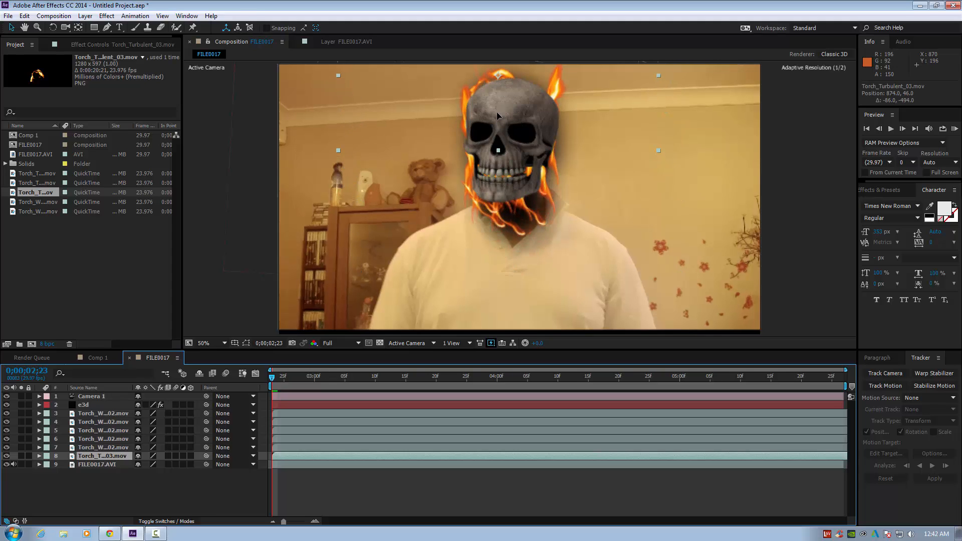
Widen Torch_Turbulent_03.mov so its flame spans the top of the skull, and reposition it at 930, 28.
left_click_drag(660, 149, 716, 147)
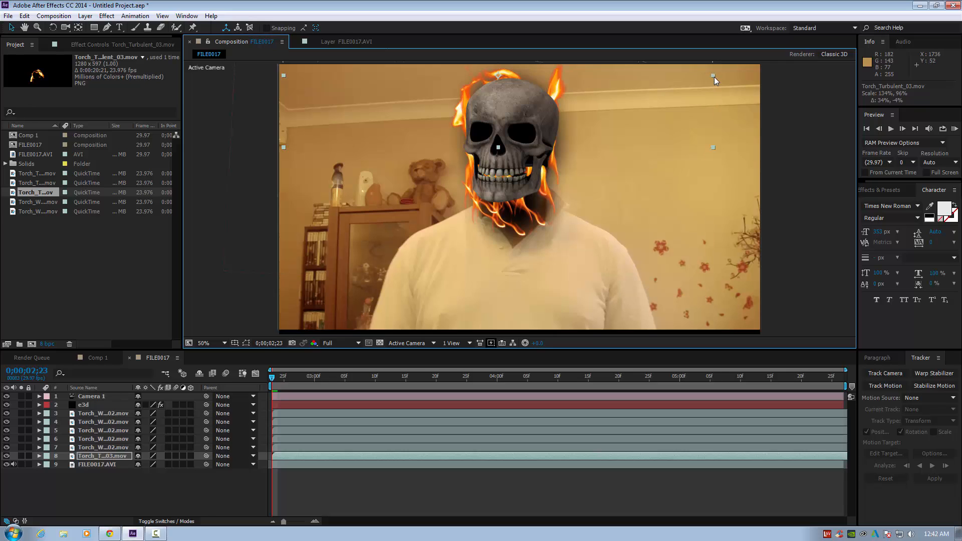
left_click_drag(714, 77, 720, 56)
left_click_drag(508, 115, 521, 110)
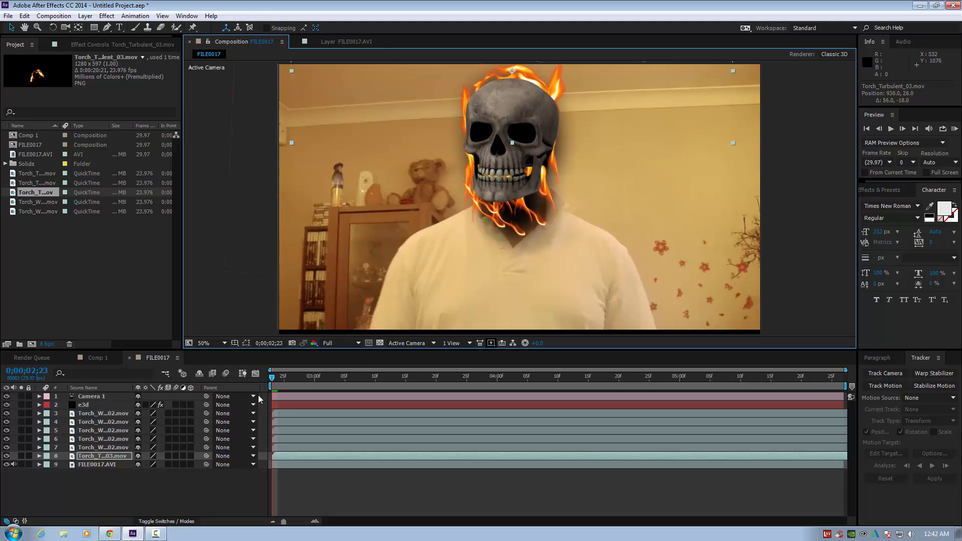
Play a RAM preview of the burning skull in the FILE0017 composition, then stop it.
left_click_drag(272, 380, 270, 349)
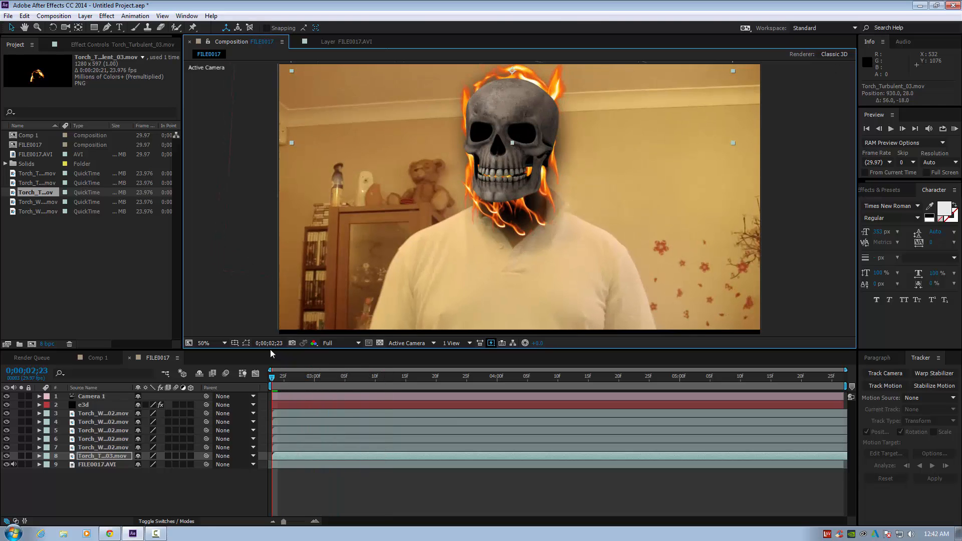
left_click(955, 128)
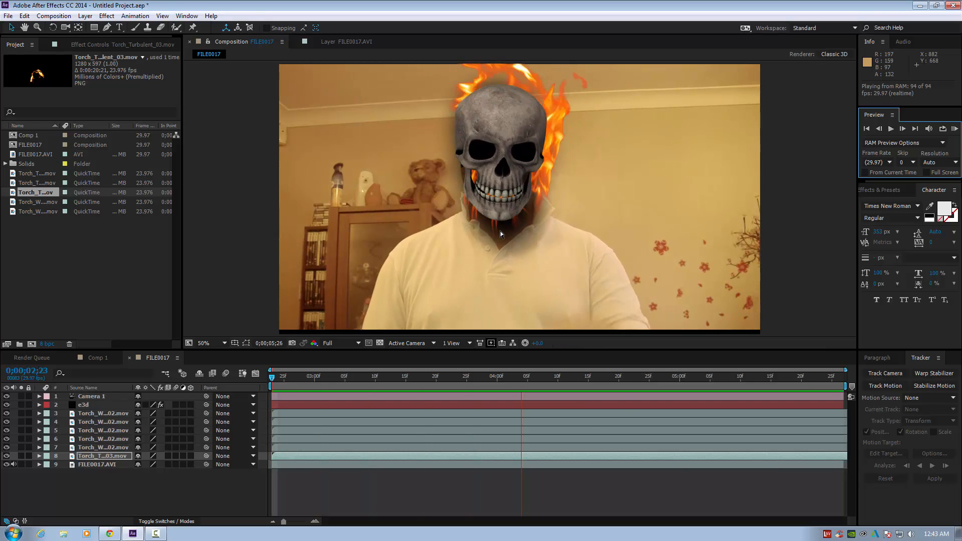
left_click(890, 129)
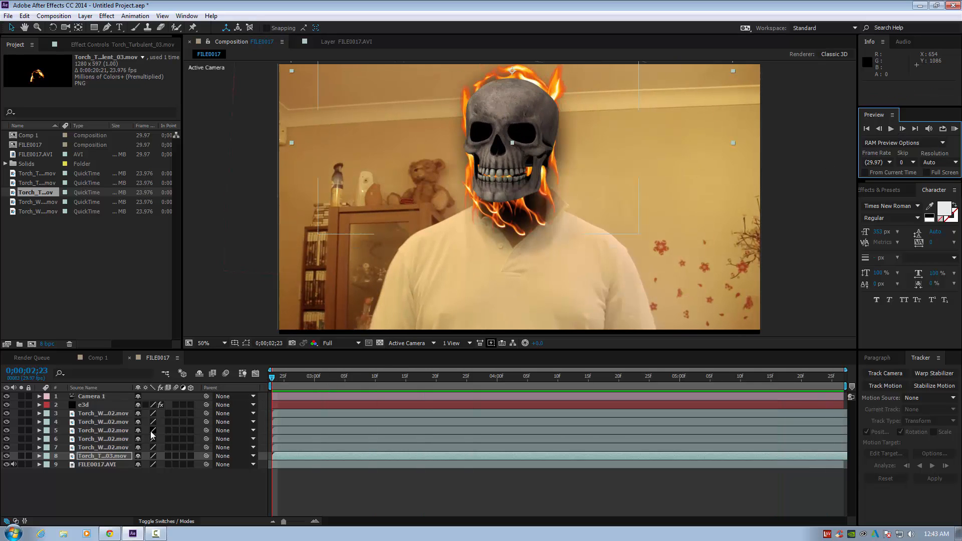
Add Torch_Windy_01.mov between the Camera 1 and e3d layers and place its flame along the skull's left side at 828, 346.
left_click(42, 200)
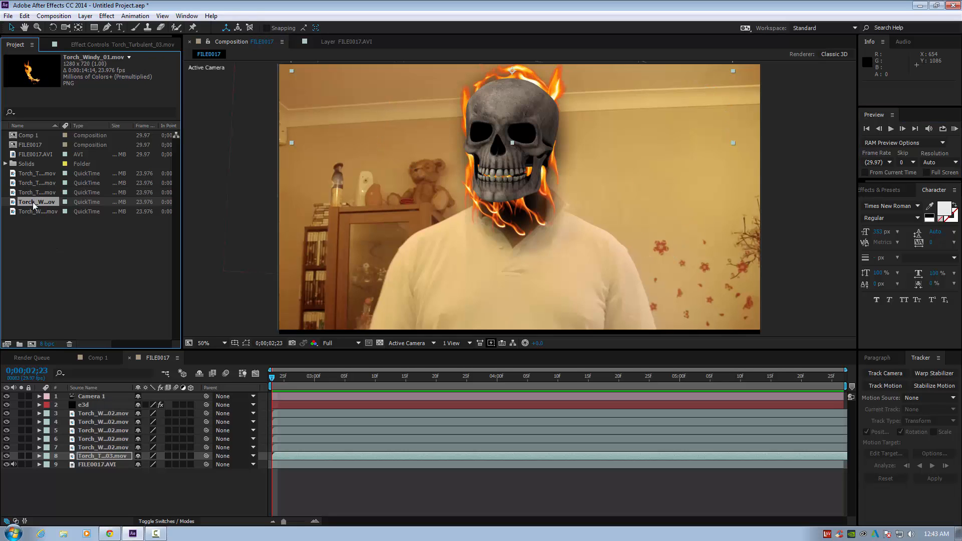
left_click_drag(32, 203, 94, 438)
left_click_drag(93, 406, 91, 402)
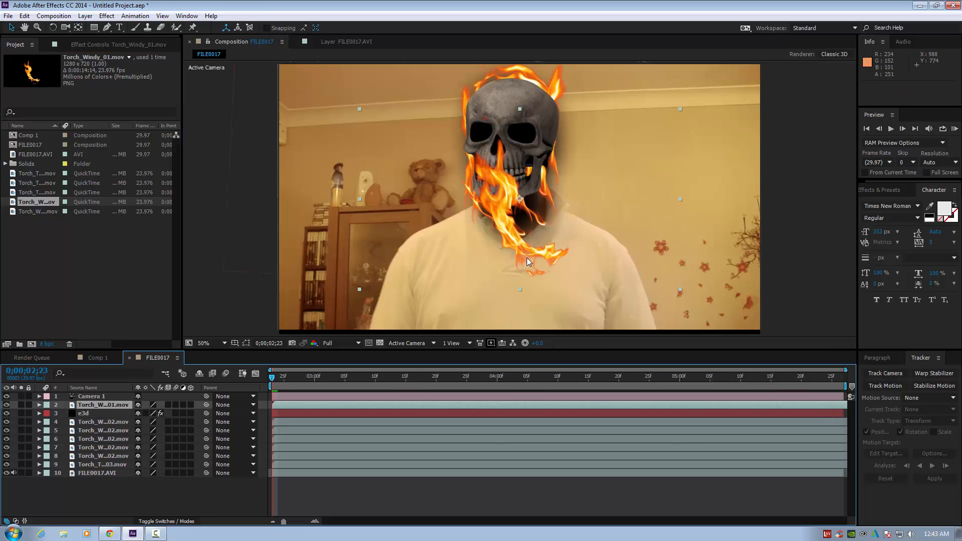
left_click_drag(527, 258, 493, 209)
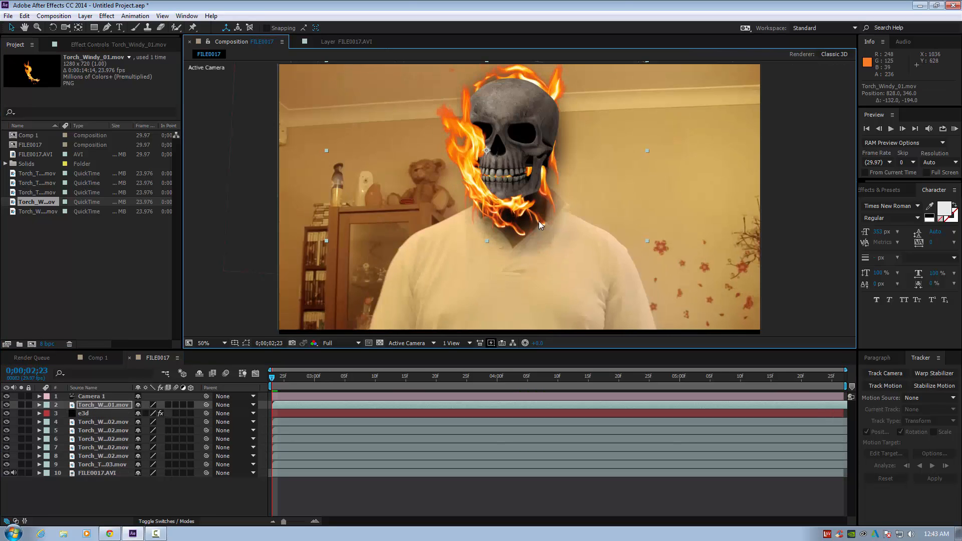
Rotate Torch_Windy_01.mov by about 9.5° and reposition it at 808, 310.
left_click(53, 27)
left_click_drag(544, 225, 531, 234)
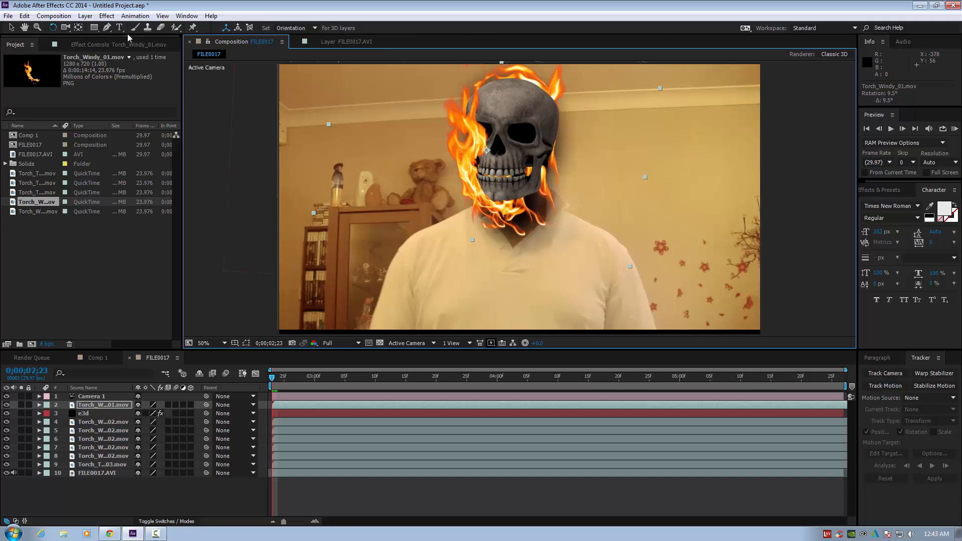
left_click(12, 28)
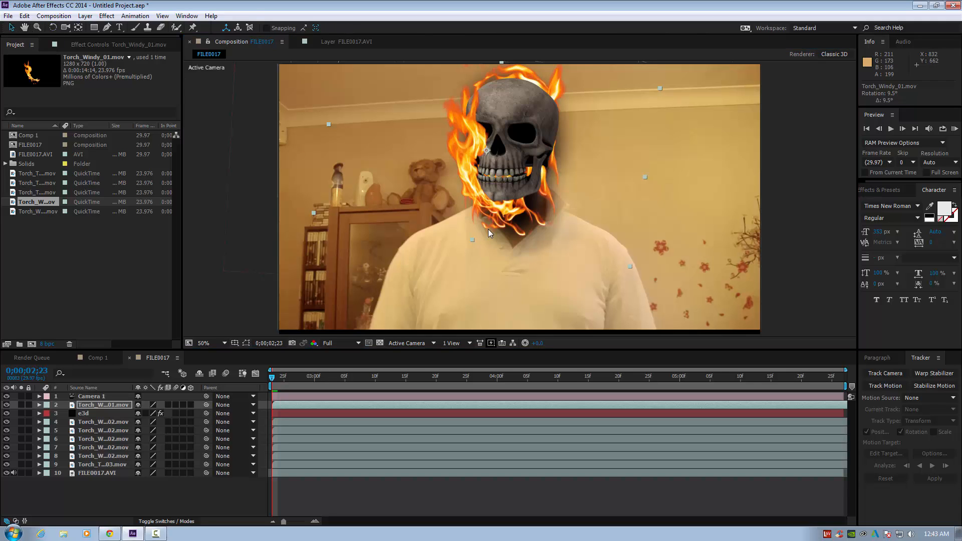
left_click_drag(489, 216, 484, 207)
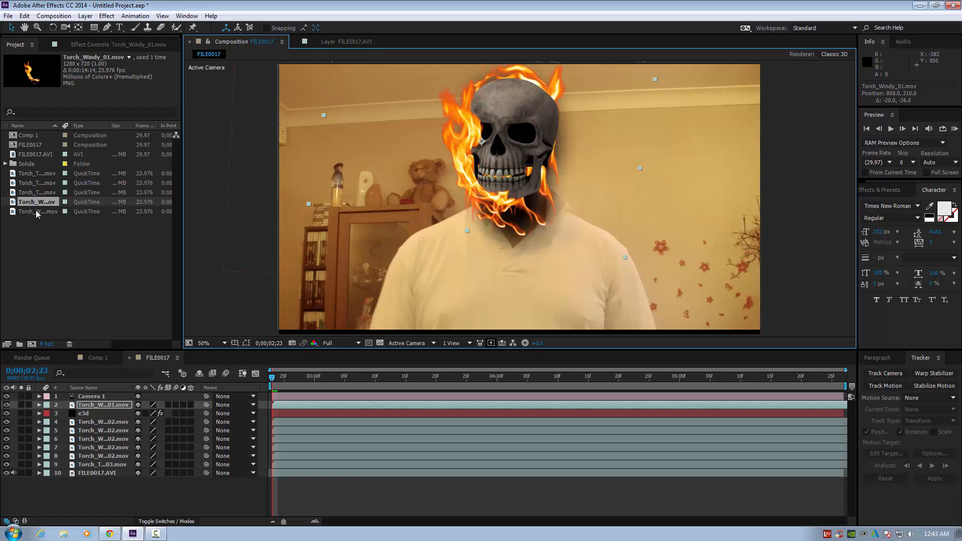
Add a second Torch_Windy_01.mov directly below Camera 1, rotate it about -130.2°, and place it along the skull's right side at 1016, 428.
left_click_drag(34, 201, 90, 401)
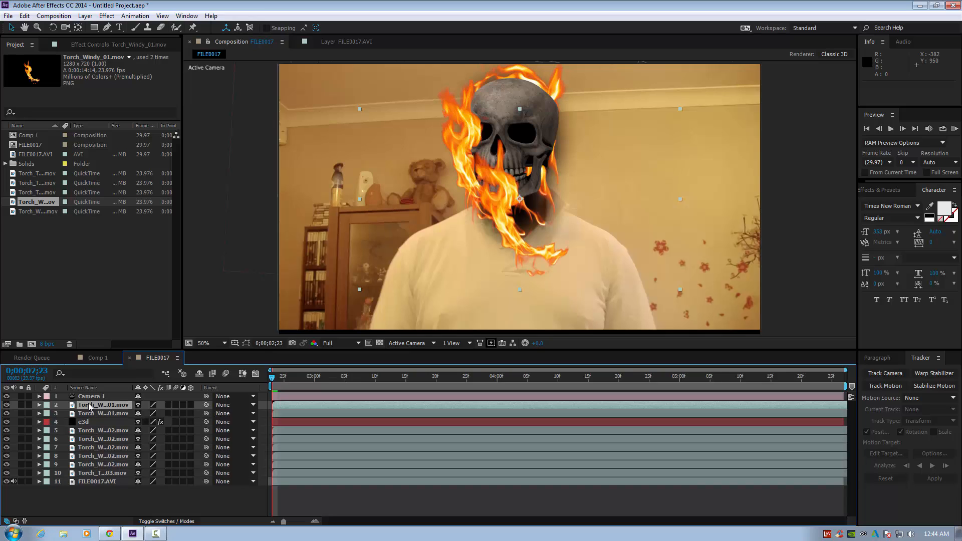
left_click_drag(531, 250, 564, 225)
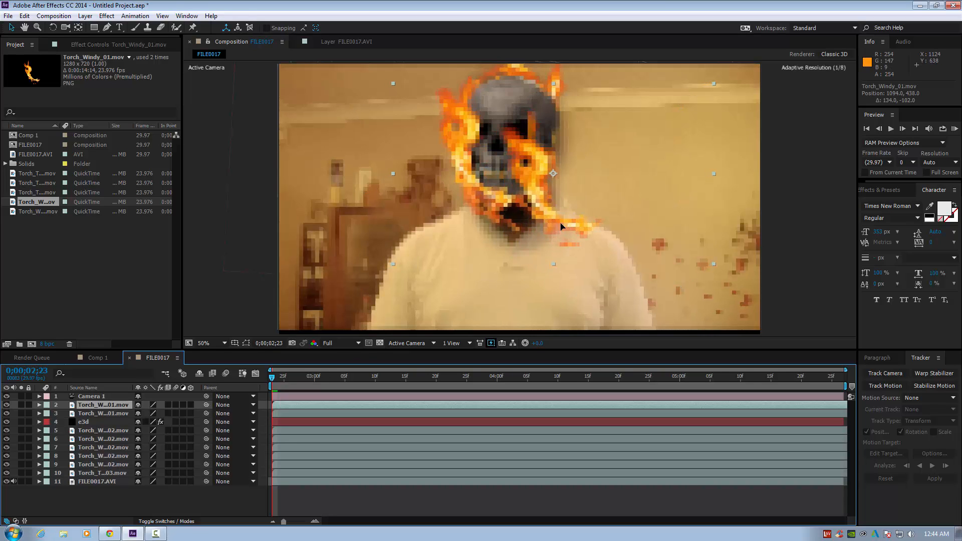
left_click(53, 27)
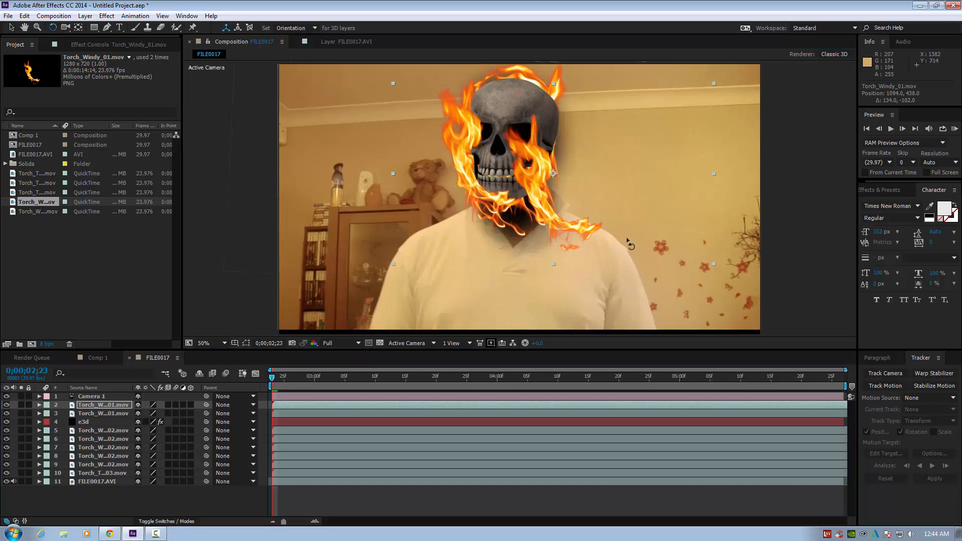
left_click_drag(581, 250, 567, 191)
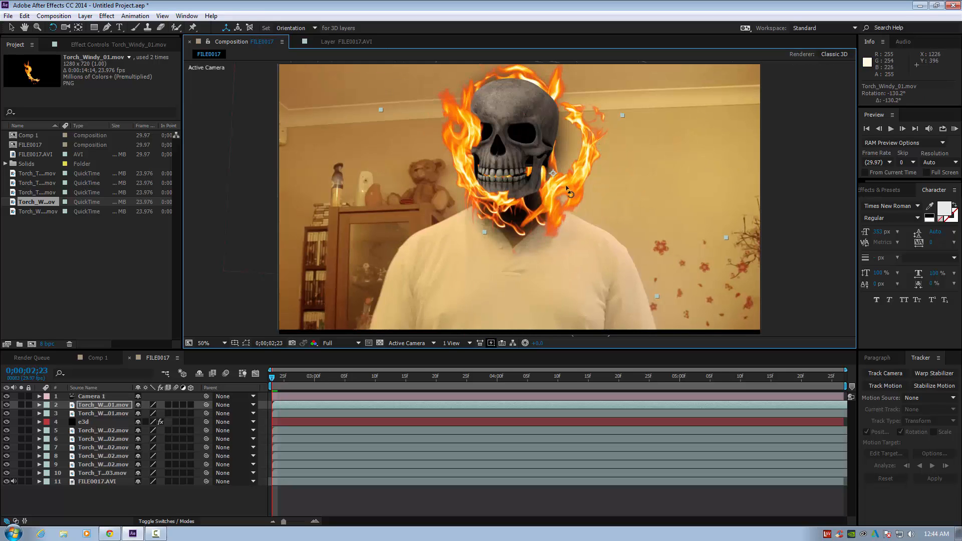
left_click(11, 27)
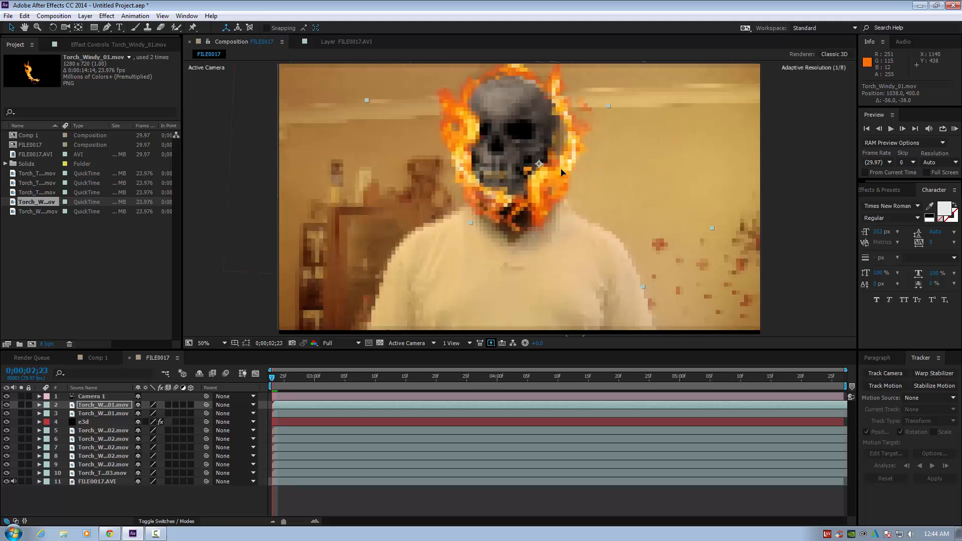
mouse_move(550, 209)
left_mouse_down()
mouse_move(528, 194)
mouse_move(536, 200)
left_mouse_up()
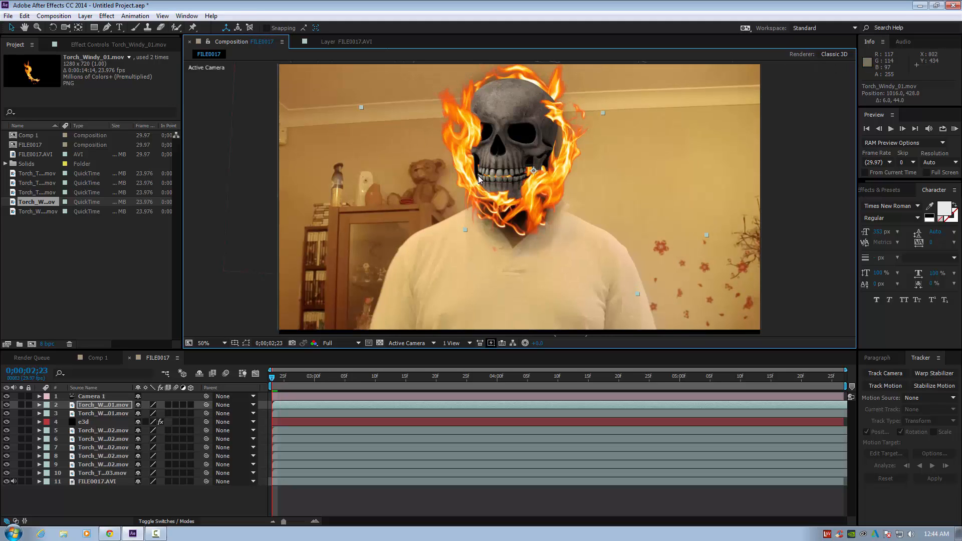
Reposition the first Torch_Windy_01.mov copy, directly above e3d, at 780, 342.
left_click(106, 414)
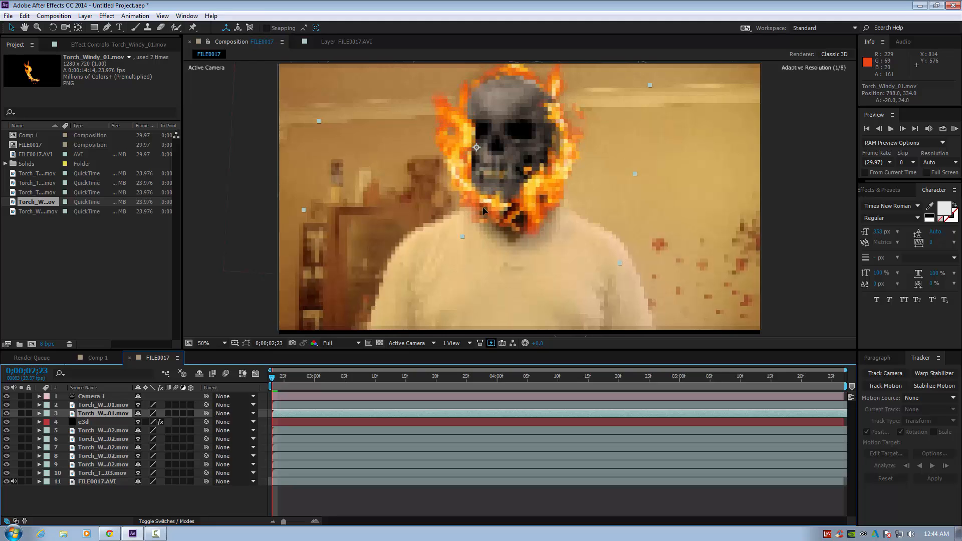
left_click_drag(483, 205, 478, 212)
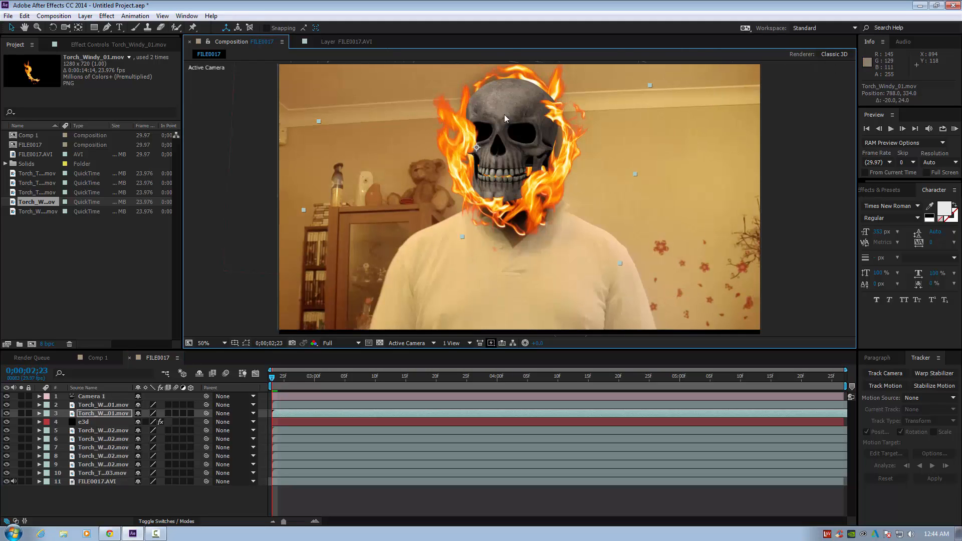
left_click_drag(467, 197, 465, 199)
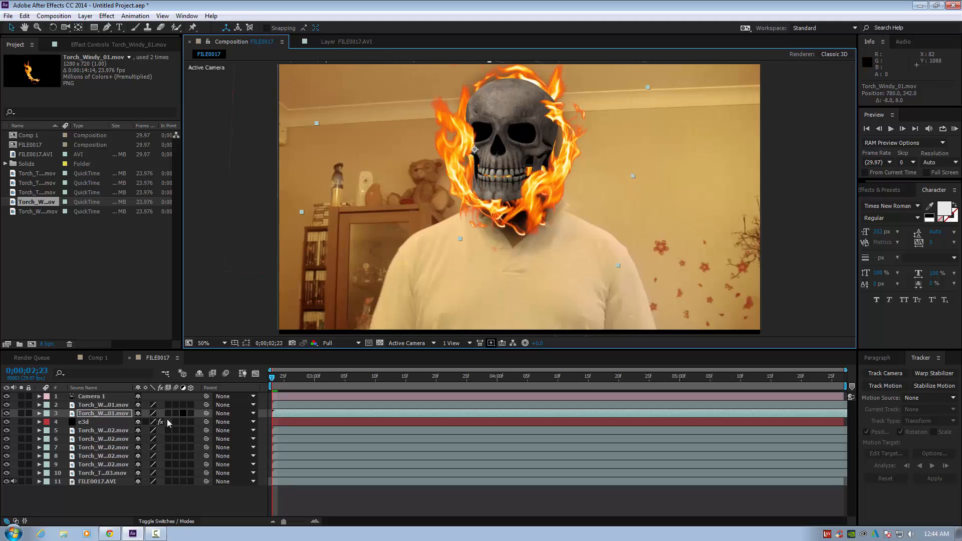
Add Torch_Turbulent_02.mov directly below the e3d layer, widen it horizontally, and place it behind the skull's crown at 950, 118.
left_click(45, 182)
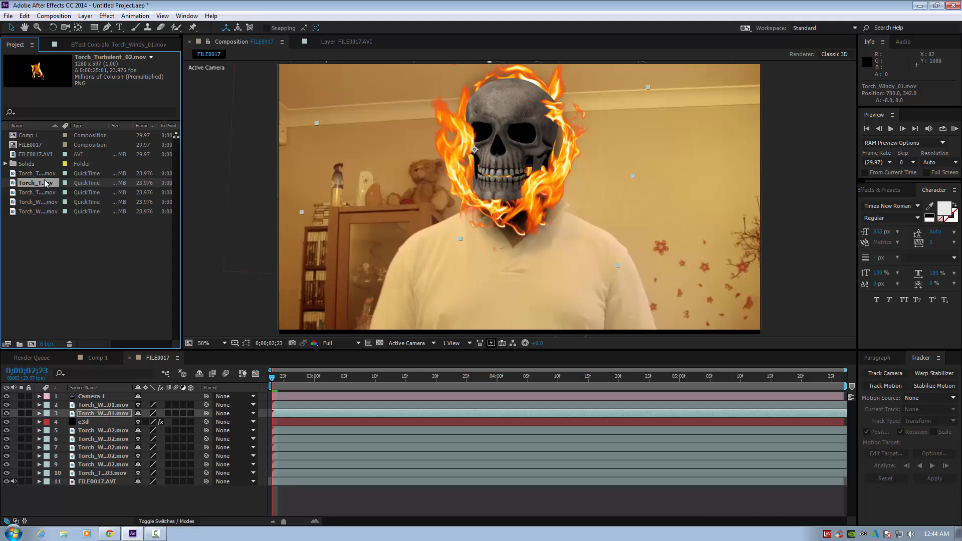
left_click_drag(41, 183, 117, 427)
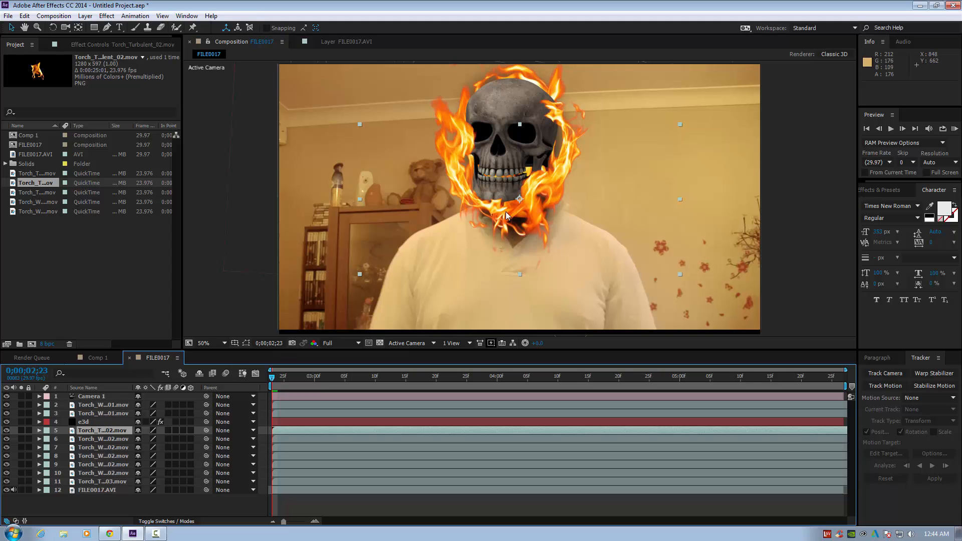
left_click_drag(509, 234, 486, 99)
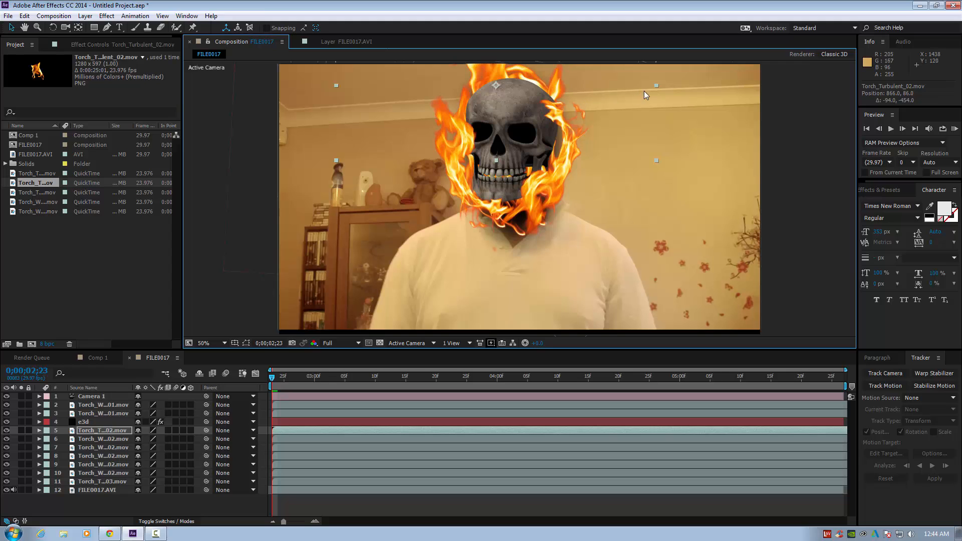
left_click_drag(656, 160, 706, 158)
left_click_drag(515, 140, 535, 148)
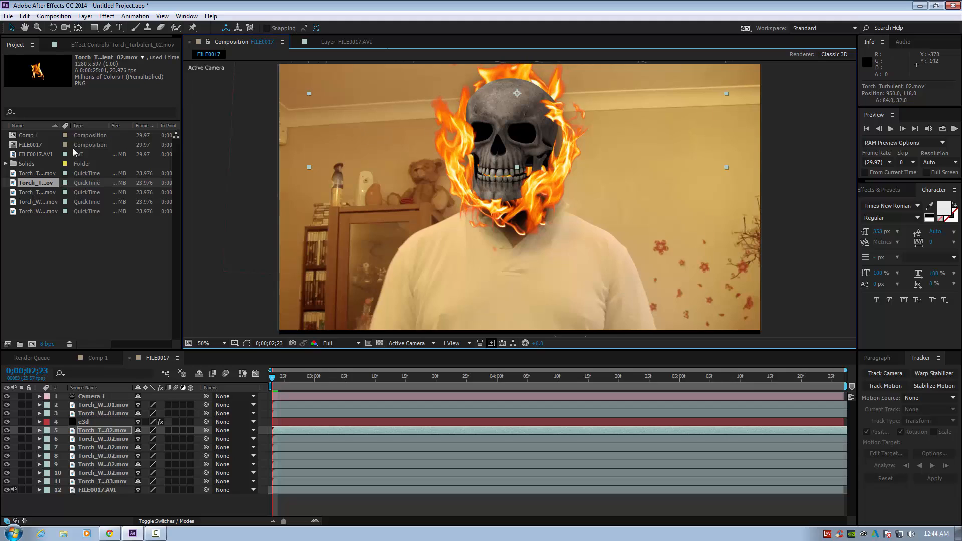
Add a second Torch_Turbulent_02.mov directly below Camera 1, place it over the skull's forehead at 896, 48, and run a RAM preview.
left_click_drag(38, 183, 94, 437)
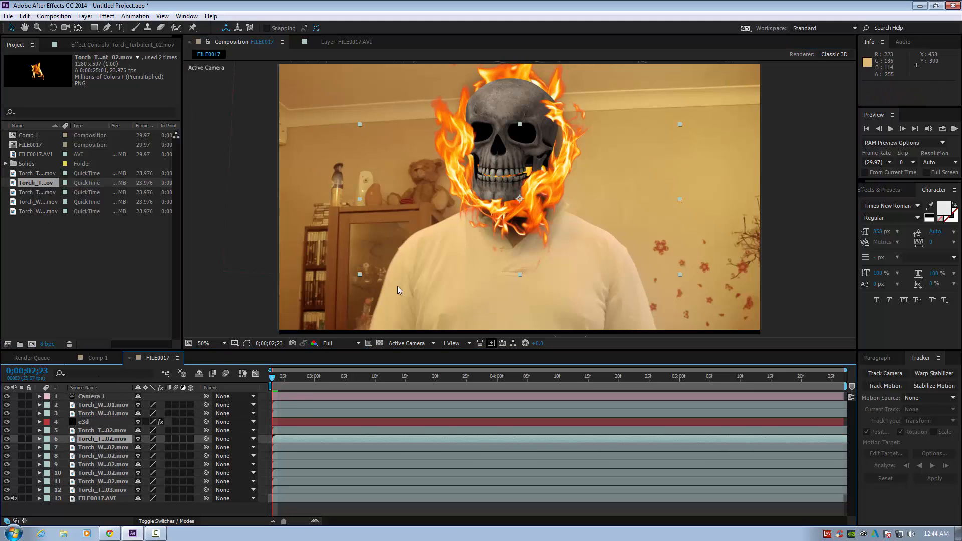
left_click_drag(521, 236, 495, 122)
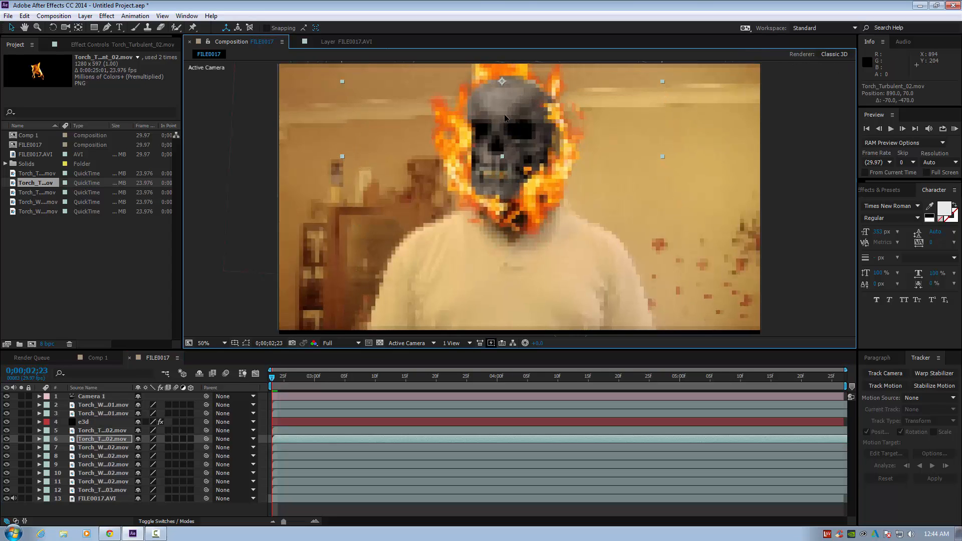
left_click_drag(102, 439, 100, 405)
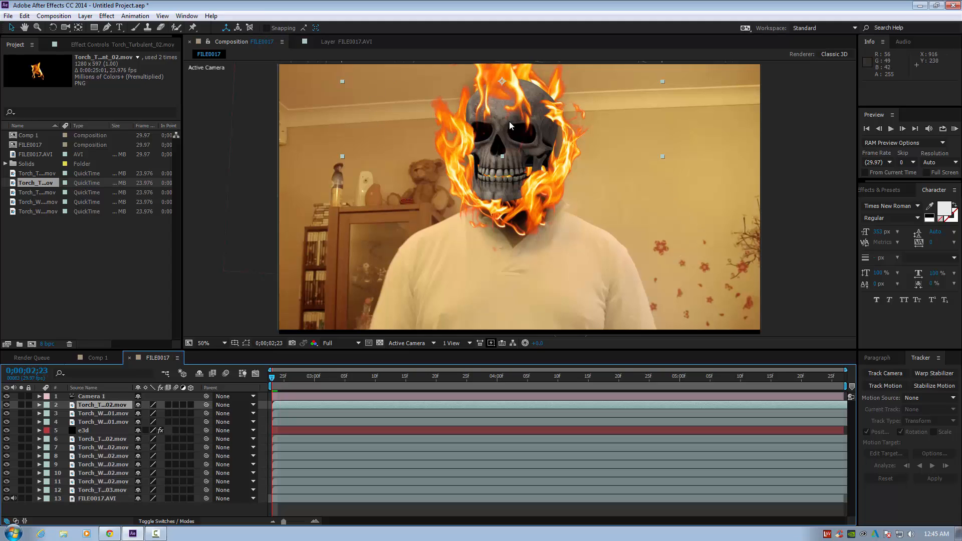
left_click_drag(558, 136, 561, 132)
left_click_drag(516, 100, 534, 120)
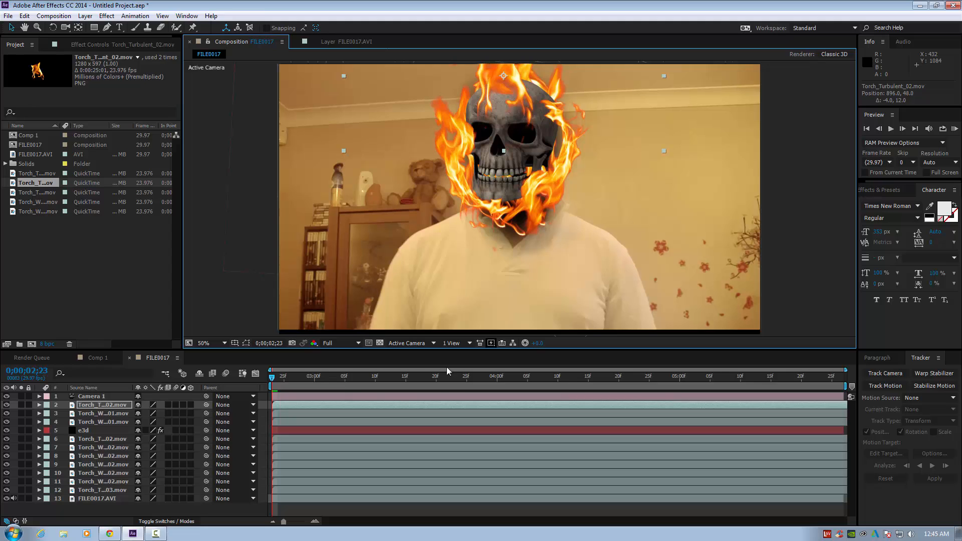
left_click(954, 129)
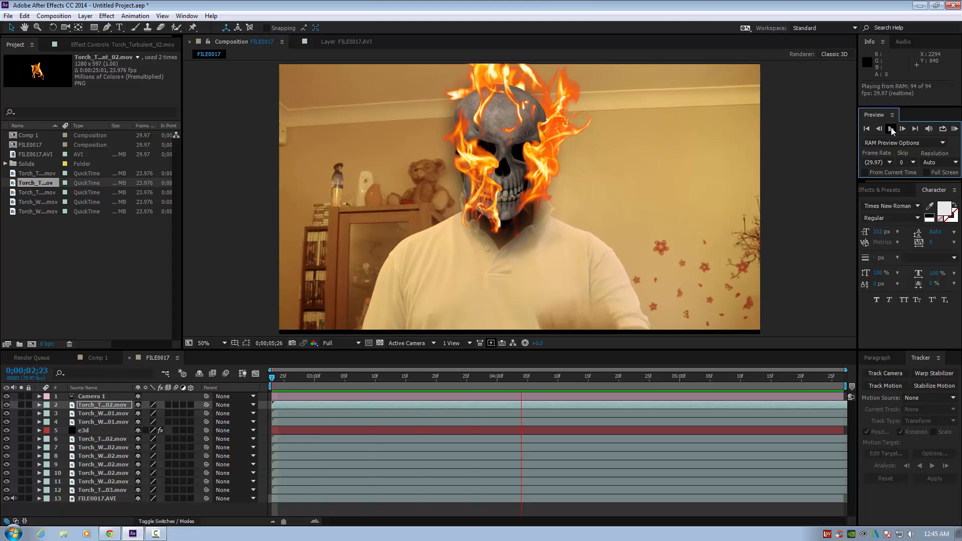
left_click(891, 130)
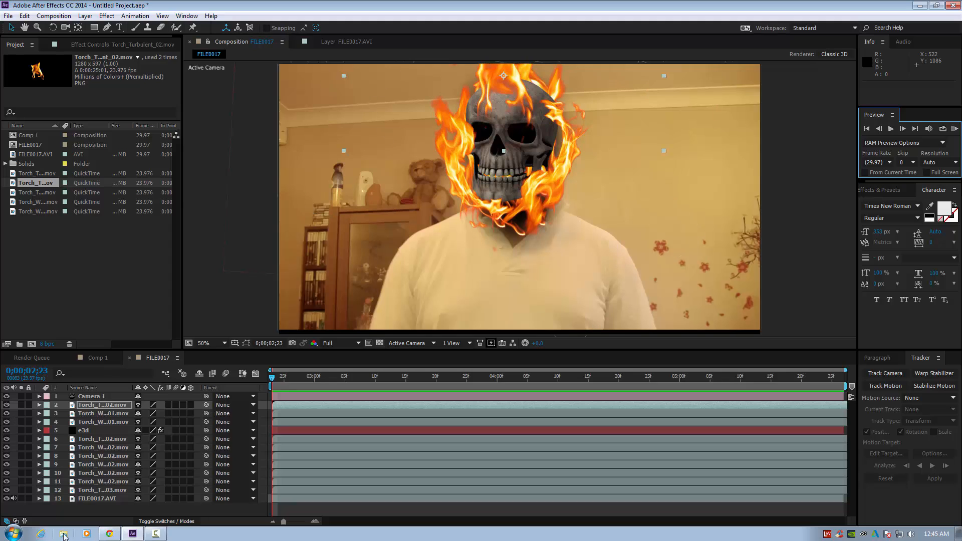
Pre-compose all layers of FILE0017 into Pre-comp 1, moving all attributes into the new composition.
left_click_drag(86, 513, 92, 395)
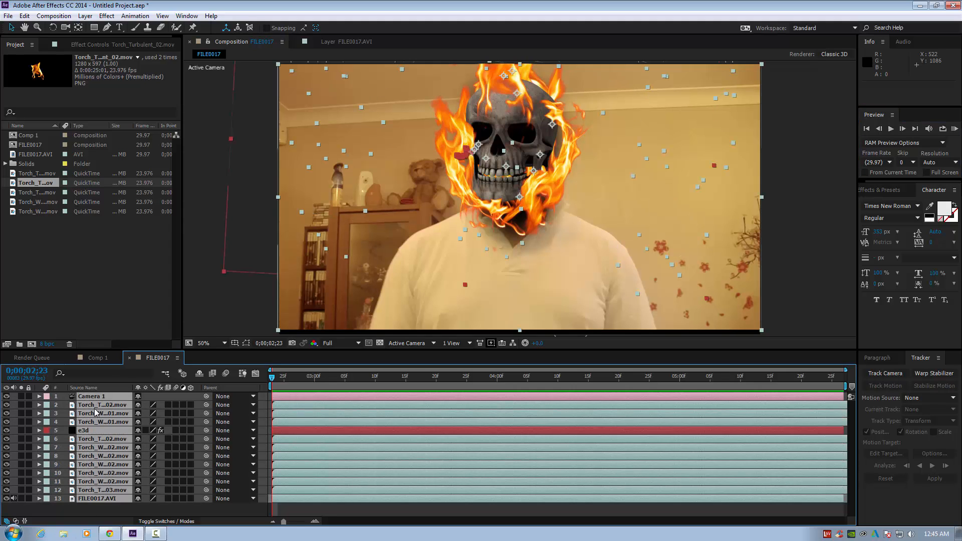
left_click(86, 16)
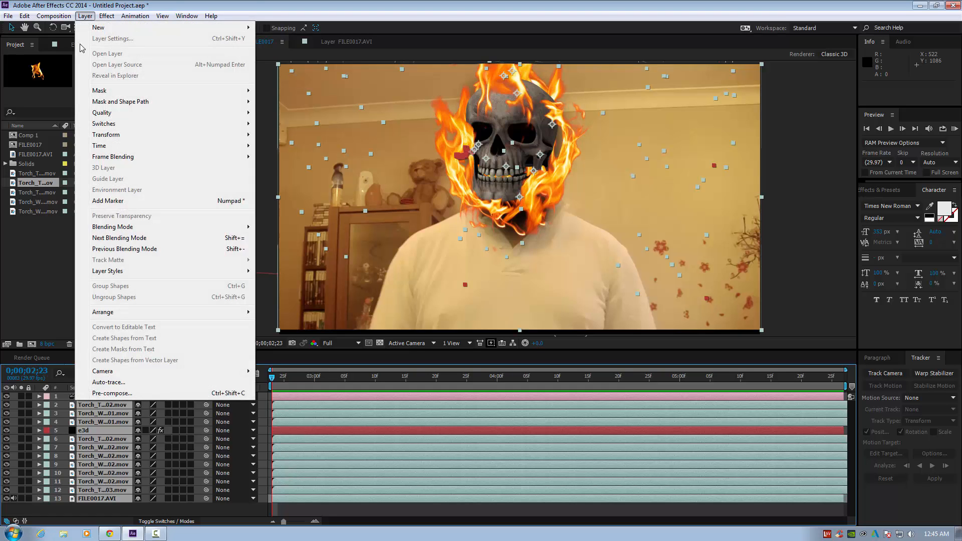
left_click(112, 393)
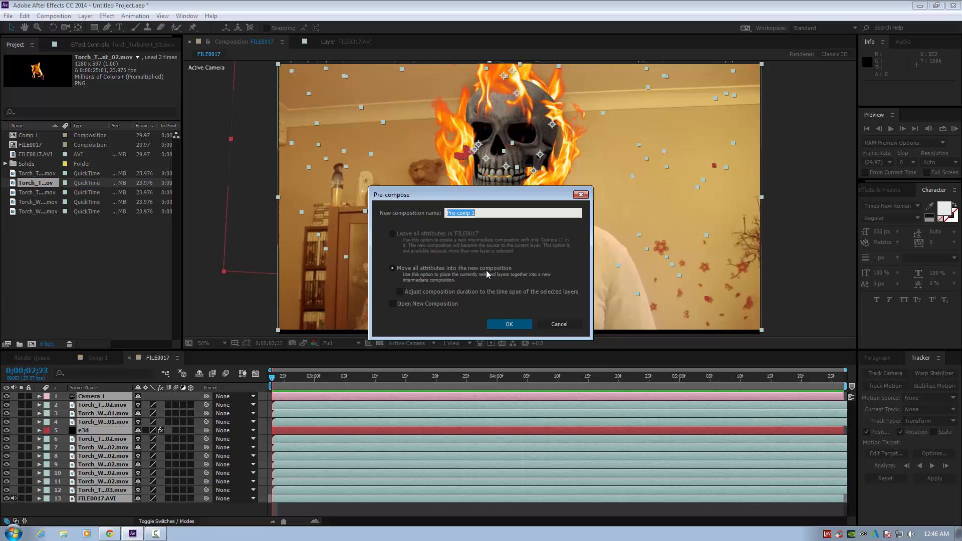
left_click(509, 324)
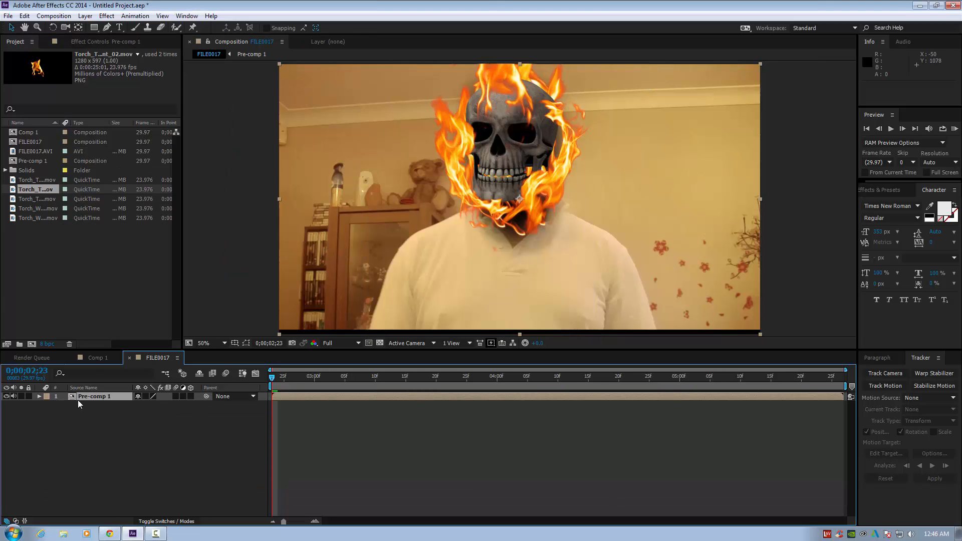
Create a new adjustment layer above Pre-comp 1.
right_click(86, 416)
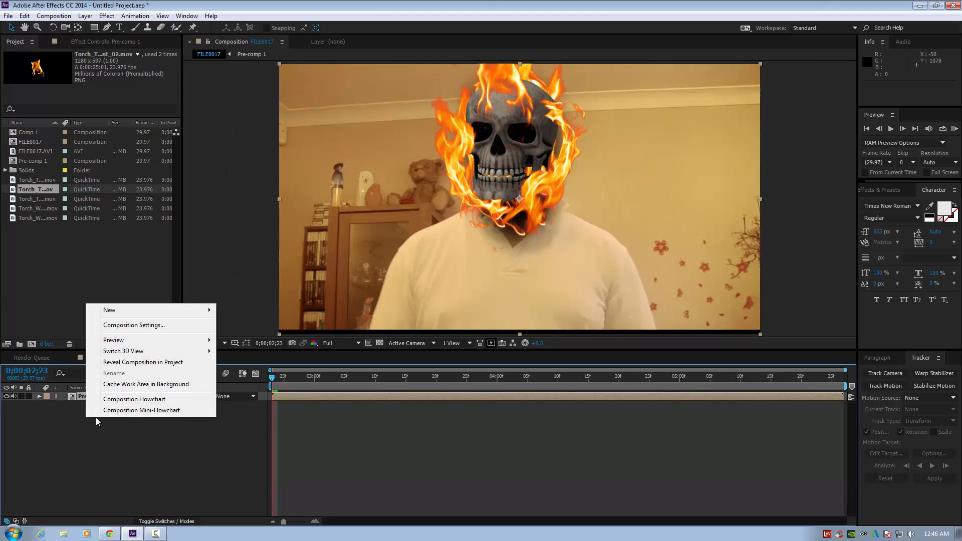
mouse_move(190, 311)
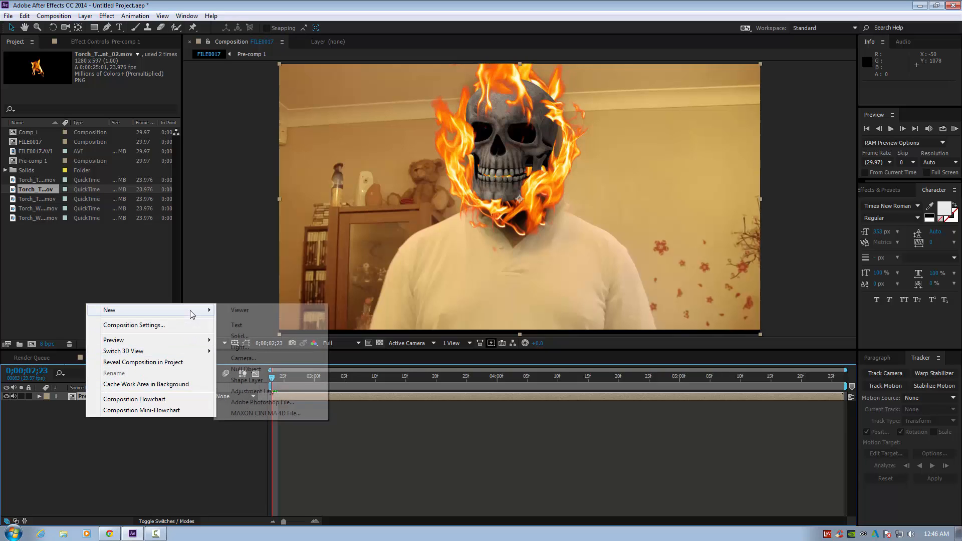
left_click(253, 391)
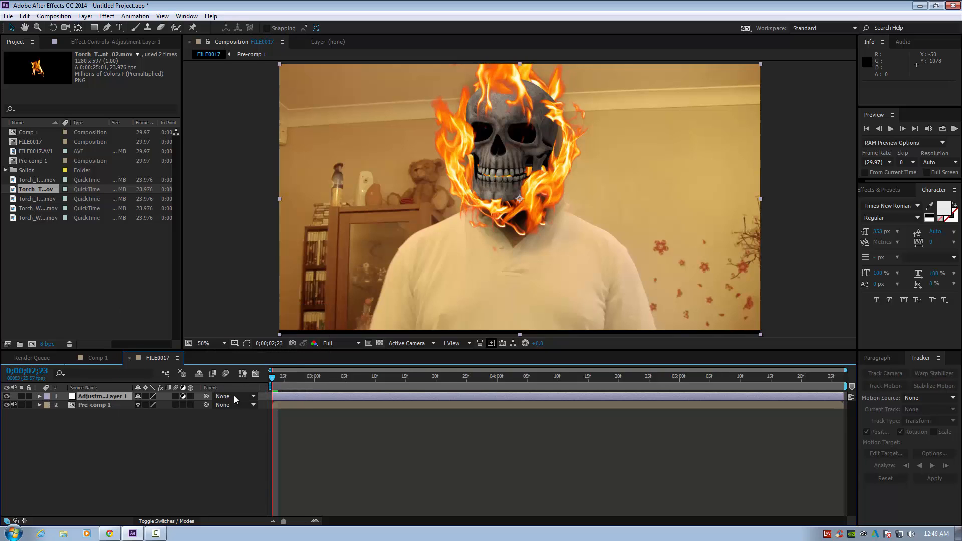
Apply the Curves effect to the adjustment layer and lower the RGB curve in the shadows and highlights to darken the shot.
right_click(99, 391)
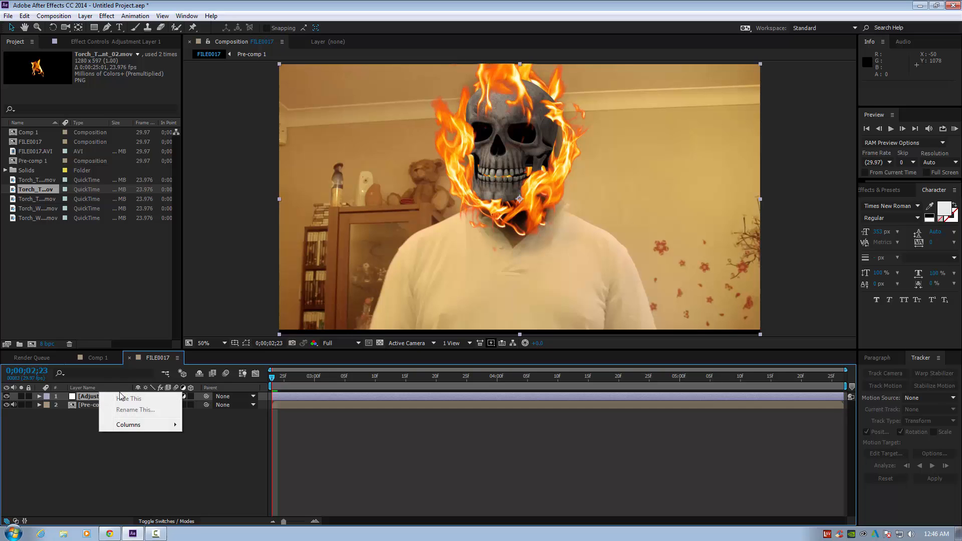
right_click(88, 394)
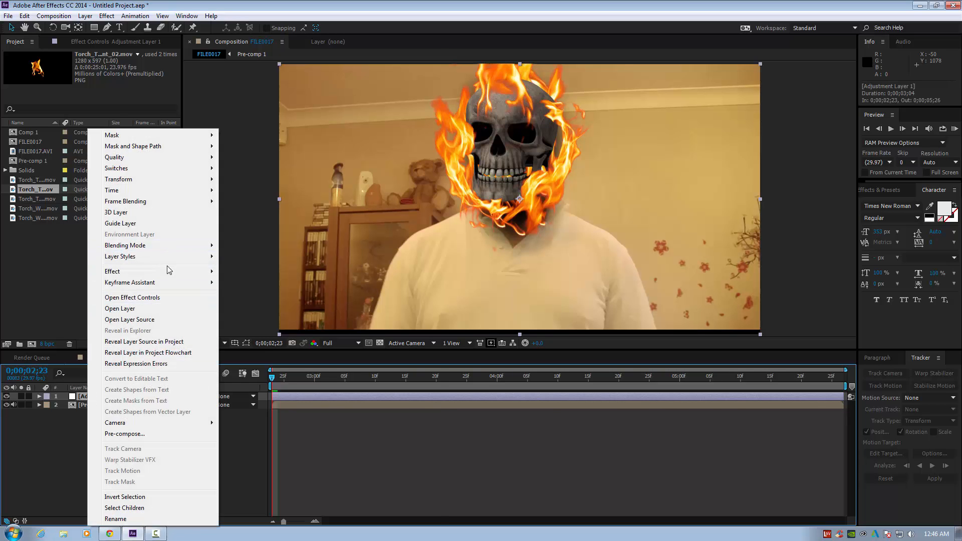
mouse_move(180, 272)
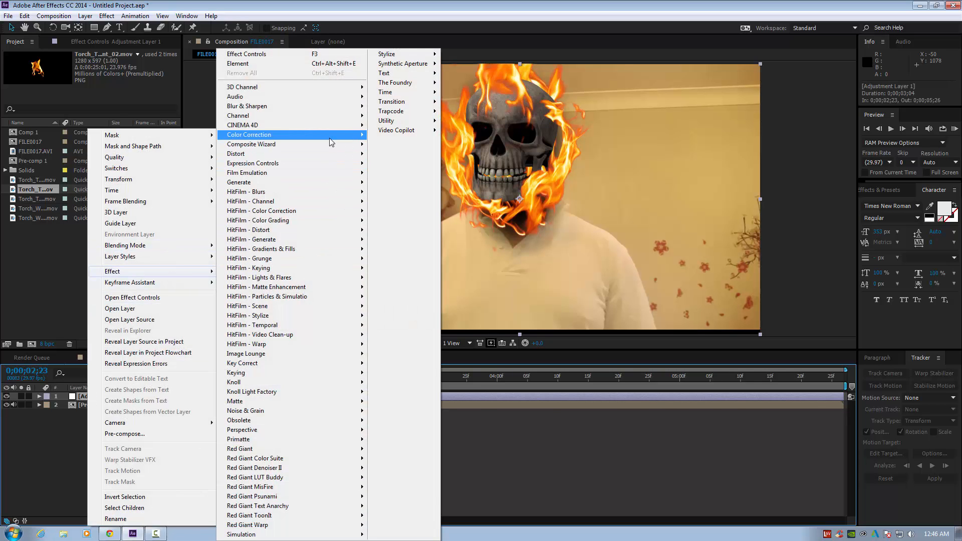
mouse_move(295, 134)
left_click(391, 334)
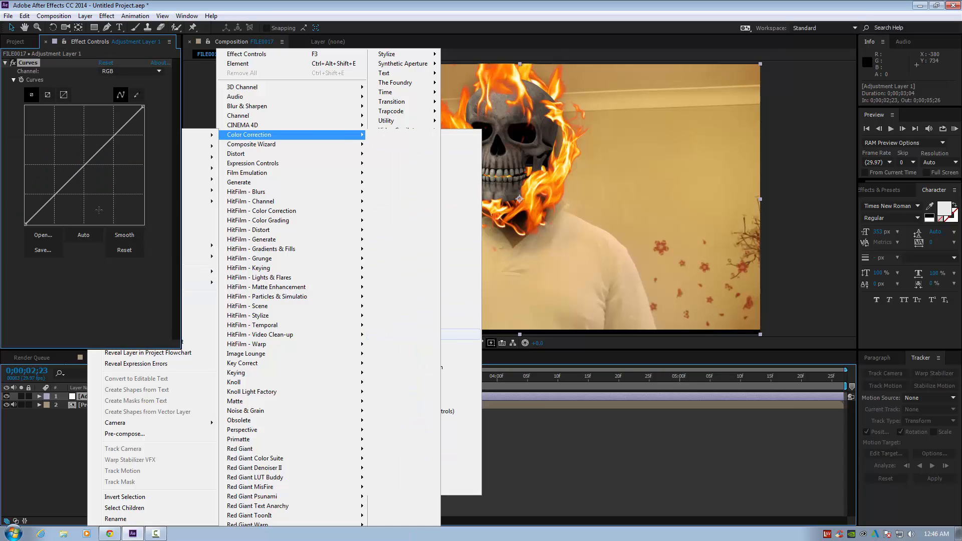
left_click_drag(57, 193, 68, 200)
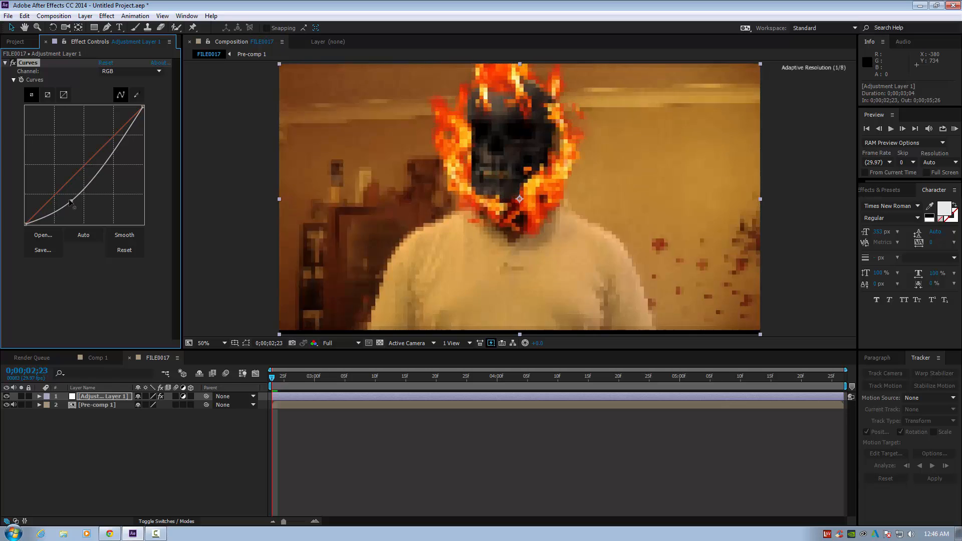
left_click_drag(117, 144, 121, 148)
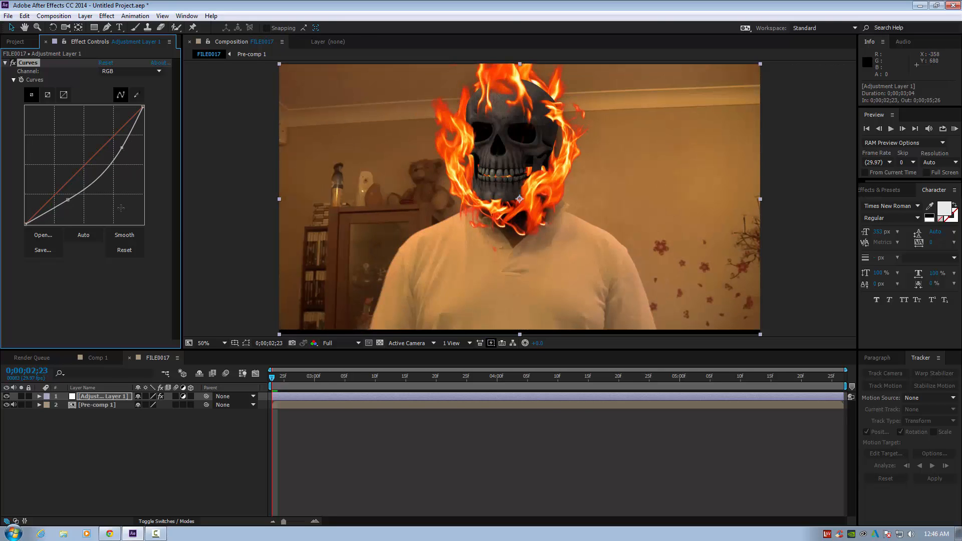
left_click_drag(68, 201, 74, 198)
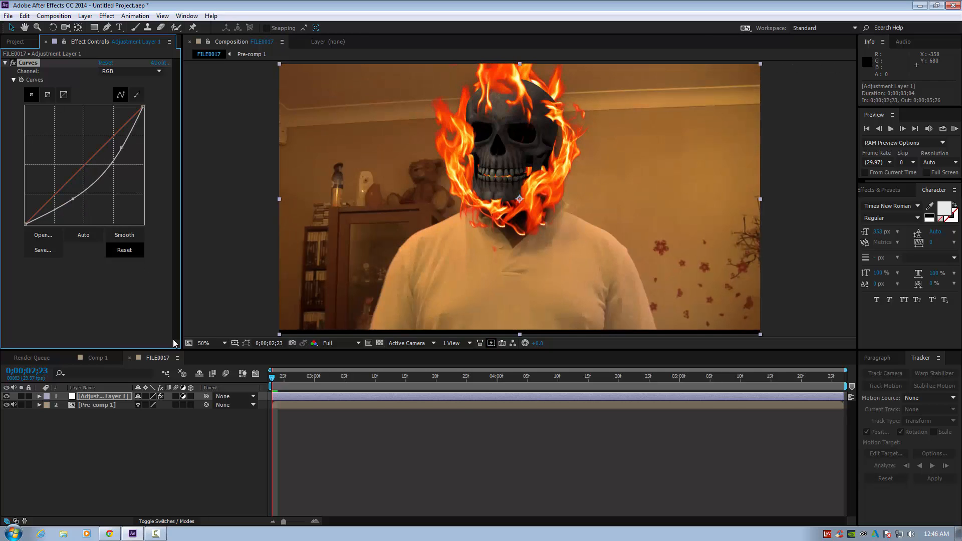
Apply the Curves effect to Pre-comp 1 and raise the lower part of its RGB curve slightly.
left_click(100, 403)
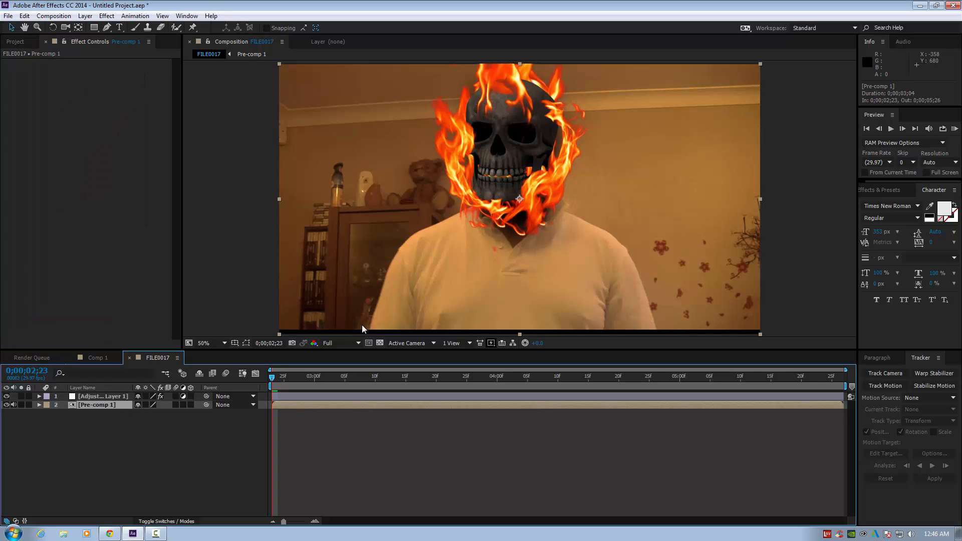
right_click(85, 404)
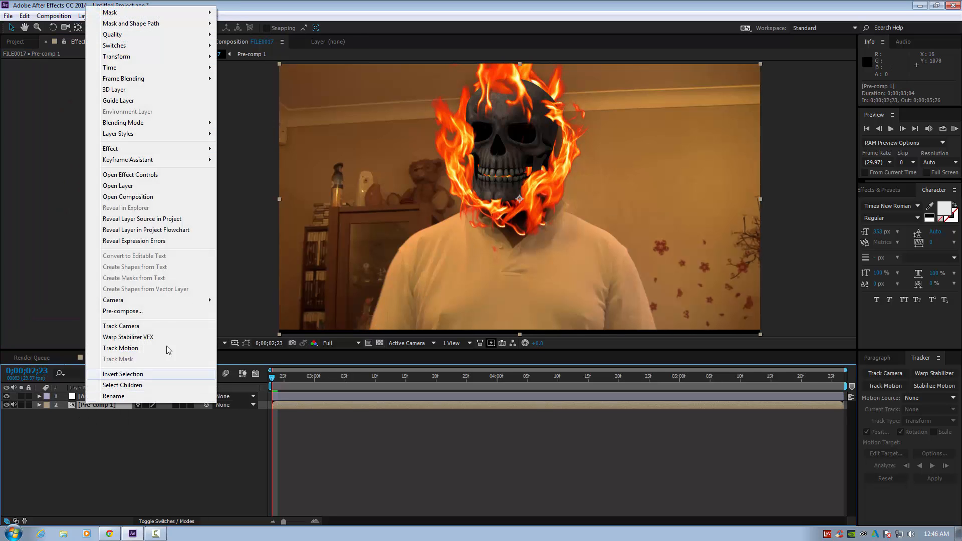
mouse_move(201, 148)
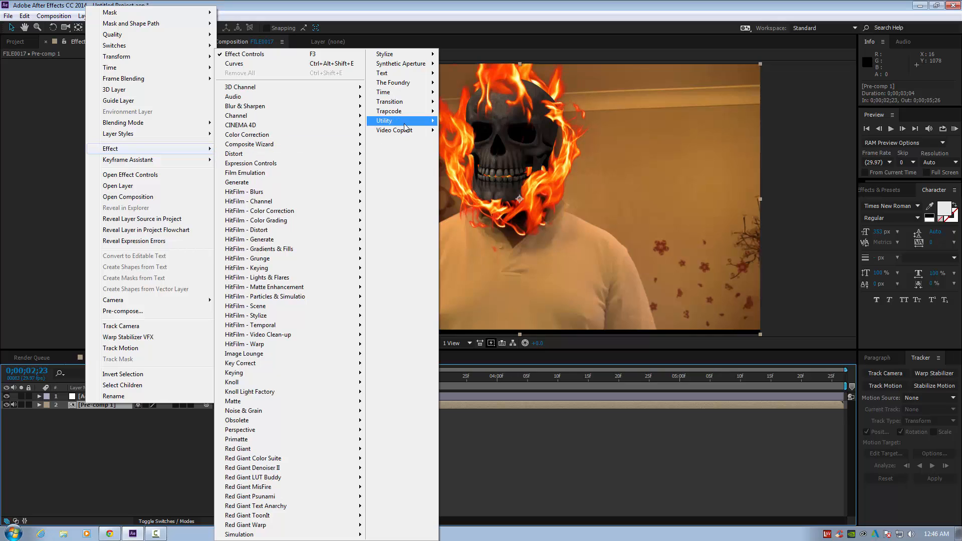
mouse_move(280, 134)
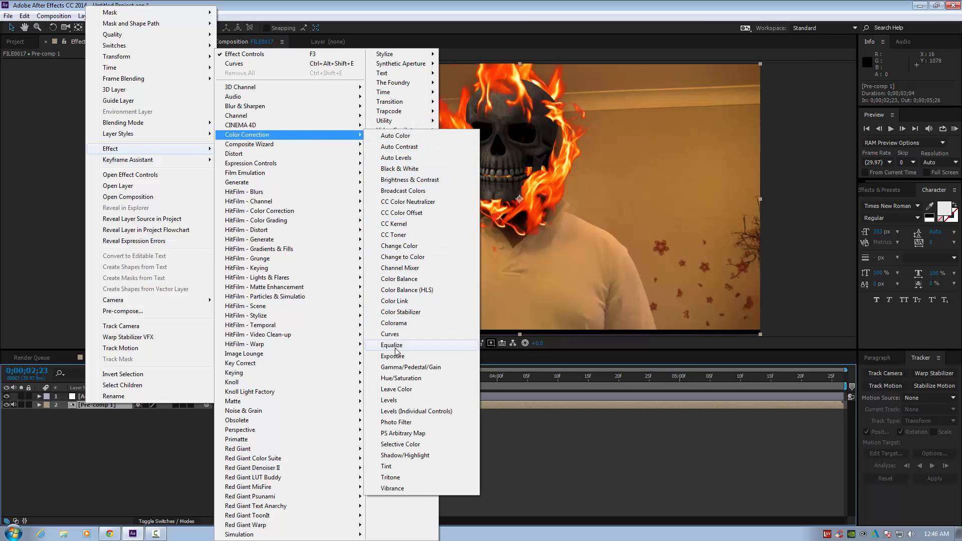
left_click(390, 333)
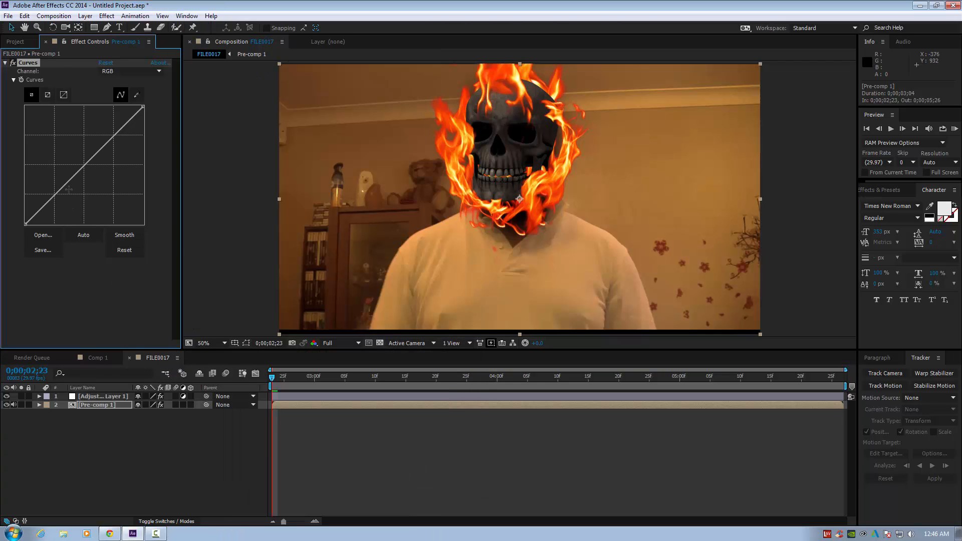
mouse_move(65, 191)
left_mouse_down()
mouse_move(70, 202)
mouse_move(60, 191)
mouse_move(65, 178)
left_mouse_up()
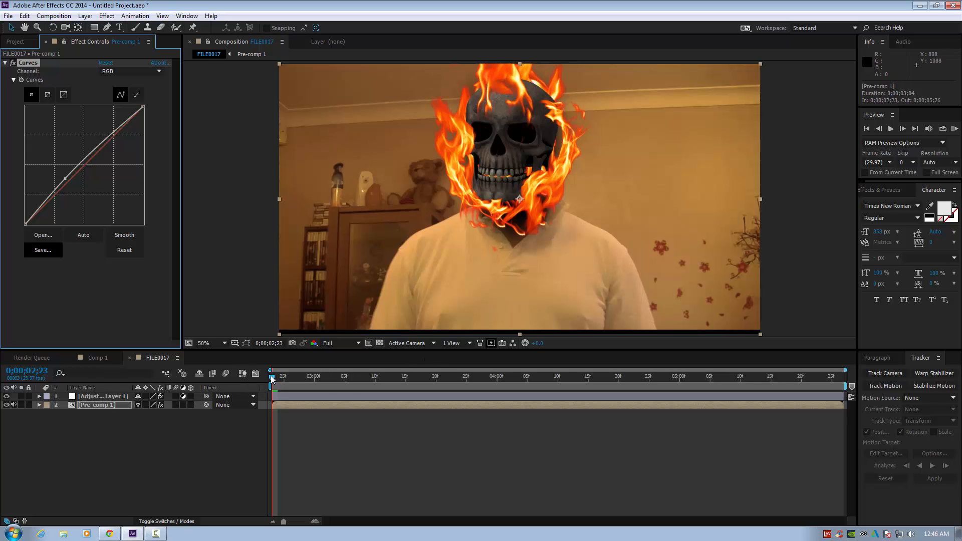
Run a RAM preview of the color-corrected composition from its first frame and stop playback.
mouse_move(274, 381)
left_mouse_down()
mouse_move(320, 375)
mouse_move(270, 375)
left_mouse_up()
left_click(953, 129)
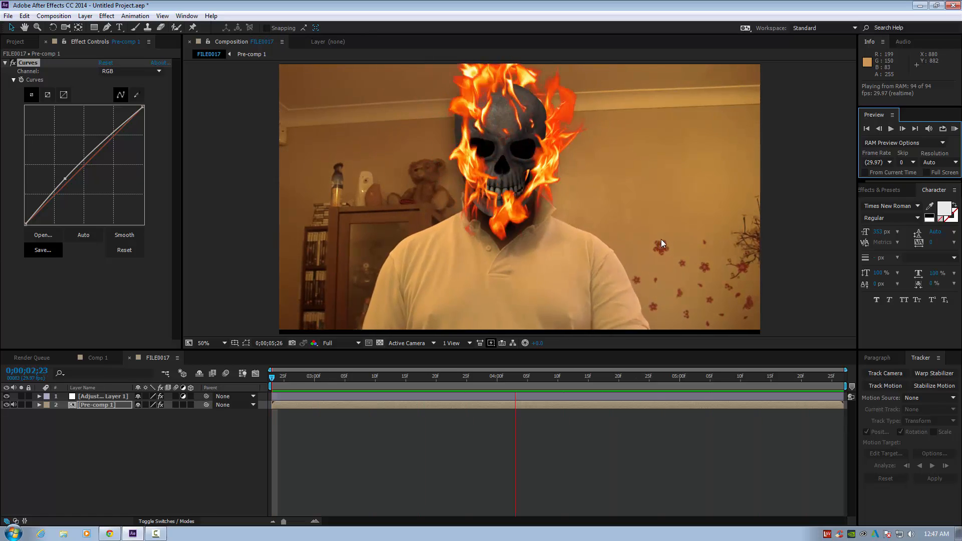
left_click(890, 130)
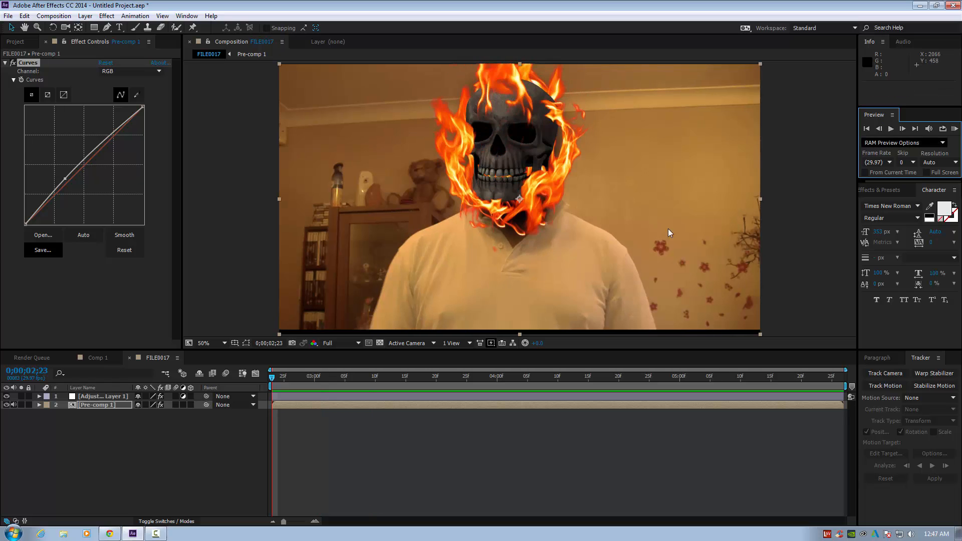
Scrub through the opening frames up to 0;00;02;28 to examine the flaming skull.
mouse_move(290, 377)
left_mouse_down()
mouse_move(363, 373)
mouse_move(327, 369)
mouse_move(554, 374)
mouse_move(580, 379)
mouse_move(284, 378)
mouse_move(523, 374)
mouse_move(748, 390)
mouse_move(289, 382)
mouse_move(597, 398)
mouse_move(538, 399)
mouse_move(284, 377)
mouse_move(616, 398)
mouse_move(272, 380)
mouse_move(505, 373)
mouse_move(721, 386)
mouse_move(272, 377)
mouse_move(545, 398)
mouse_move(275, 378)
left_mouse_up()
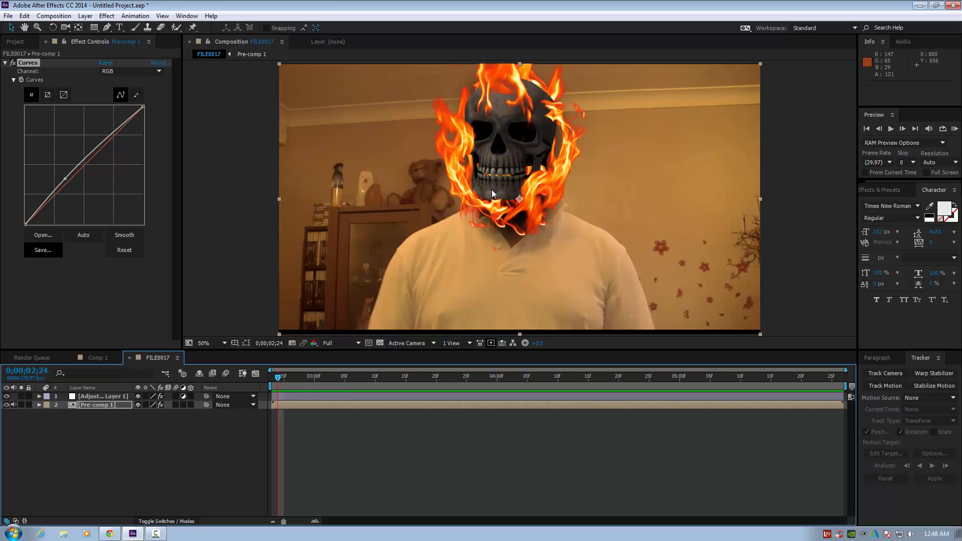
mouse_move(278, 376)
left_mouse_down()
mouse_move(373, 377)
mouse_move(278, 379)
left_mouse_up()
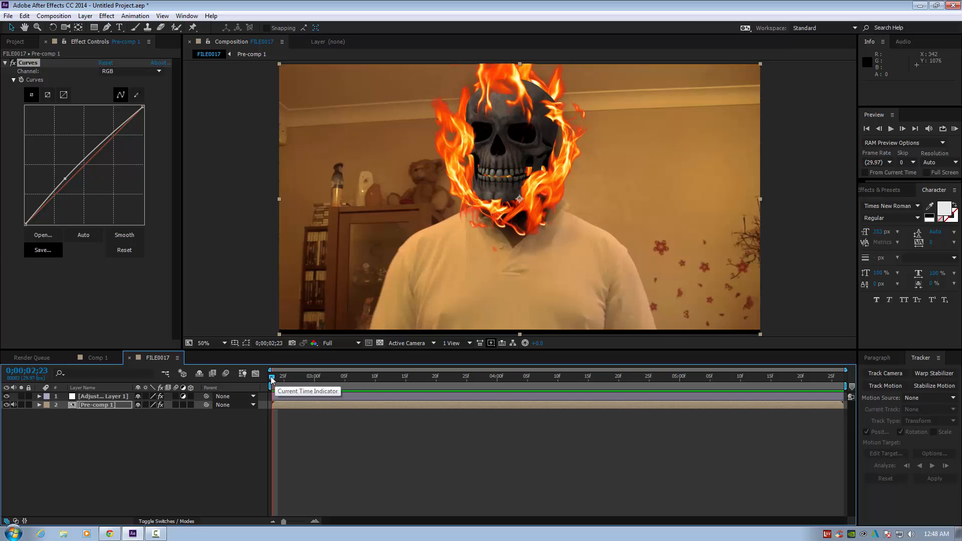
left_click_drag(271, 377, 303, 383)
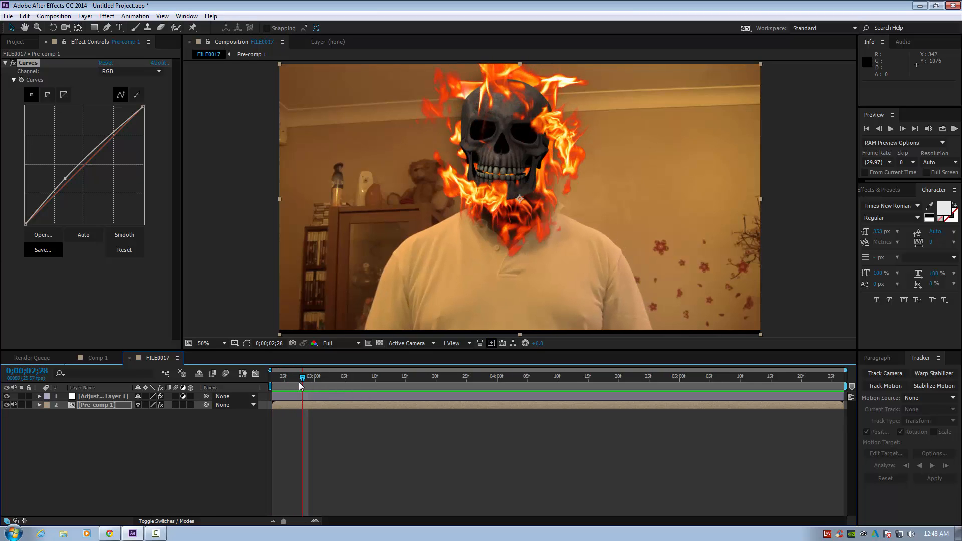